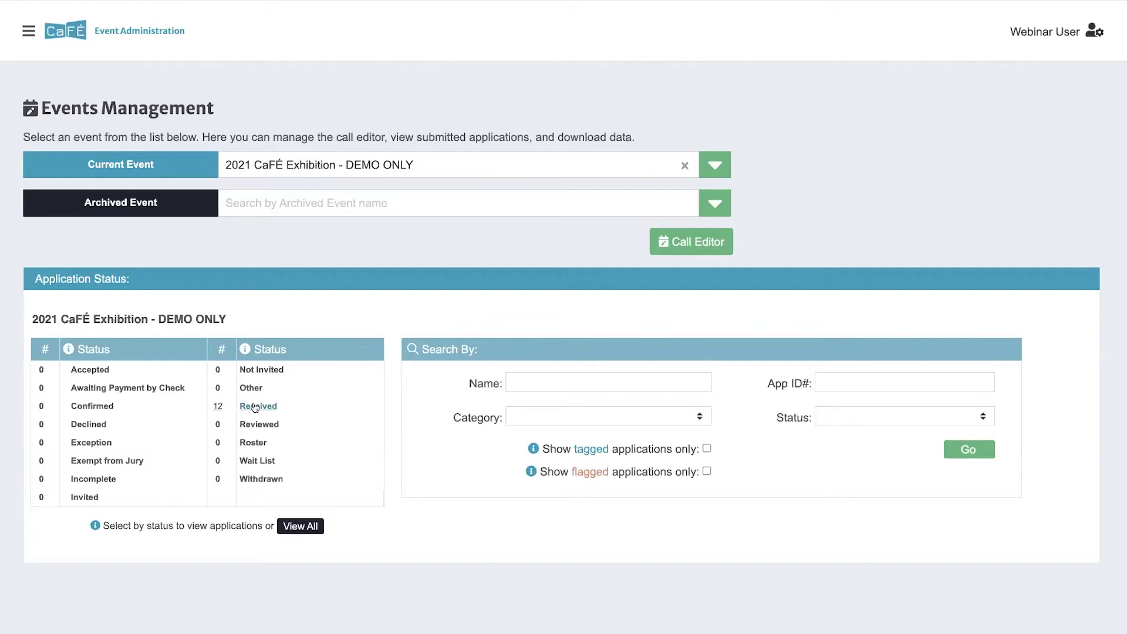
Step: Filter the list to the 12 Received applications and scroll through their entries
{"action": "left_click", "coordinate": [255, 406]}
{"action": "scroll", "coordinate": [235, 408], "scroll_direction": "down", "scroll_amount": 2}
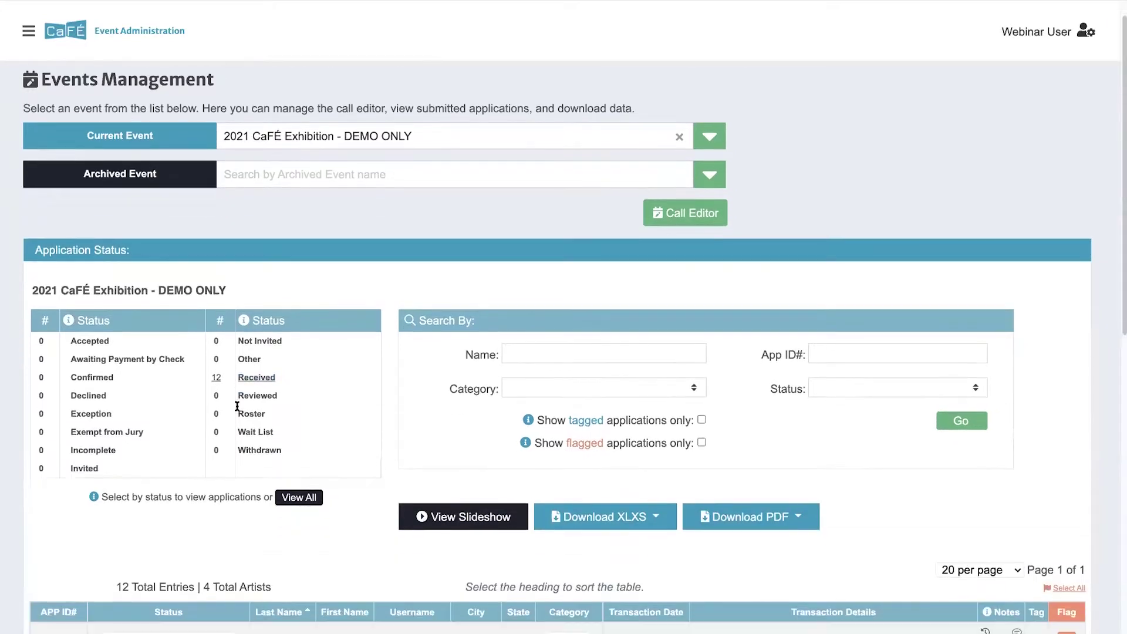
{"action": "scroll", "coordinate": [237, 408], "scroll_direction": "down", "scroll_amount": 5}
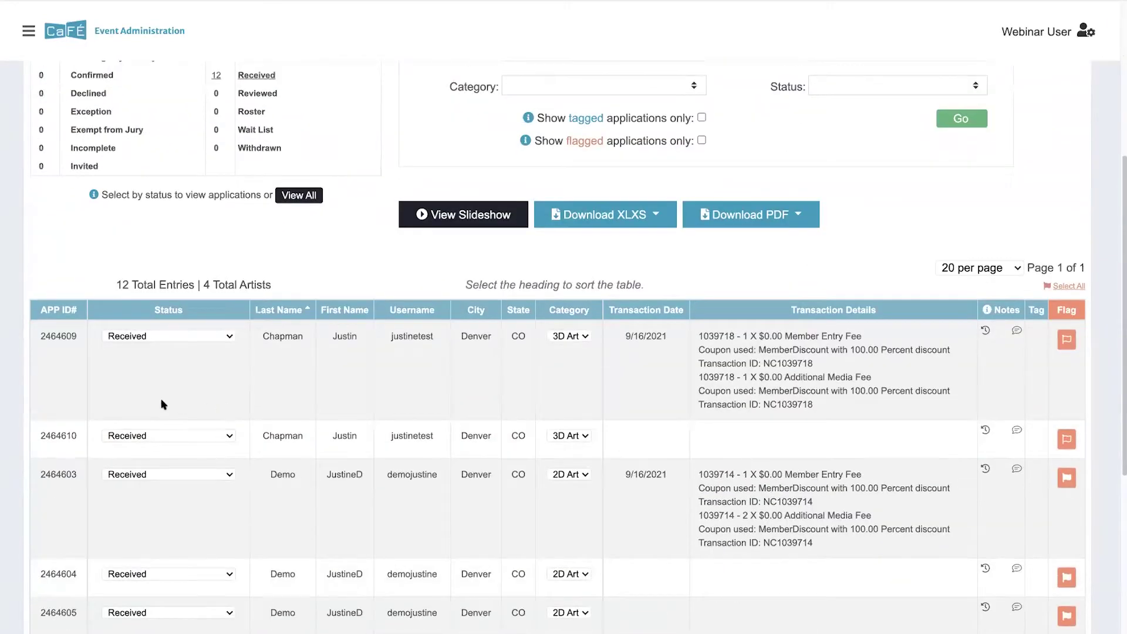
{"action": "scroll", "coordinate": [171, 405], "scroll_direction": "down", "scroll_amount": 1}
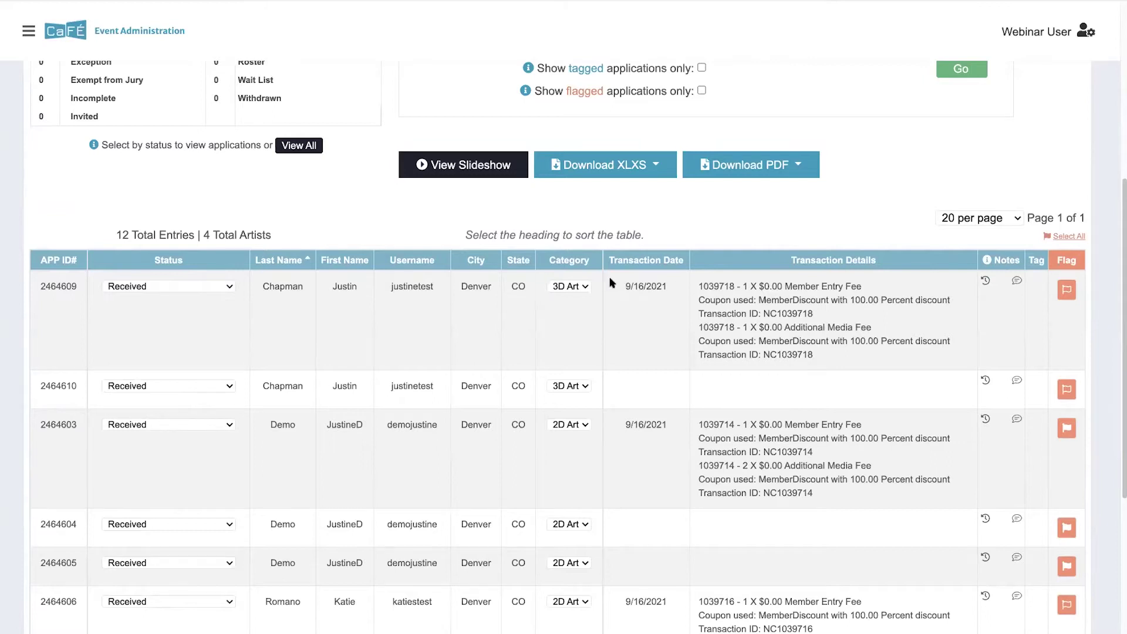
{"action": "scroll", "coordinate": [541, 265], "scroll_direction": "up", "scroll_amount": 1}
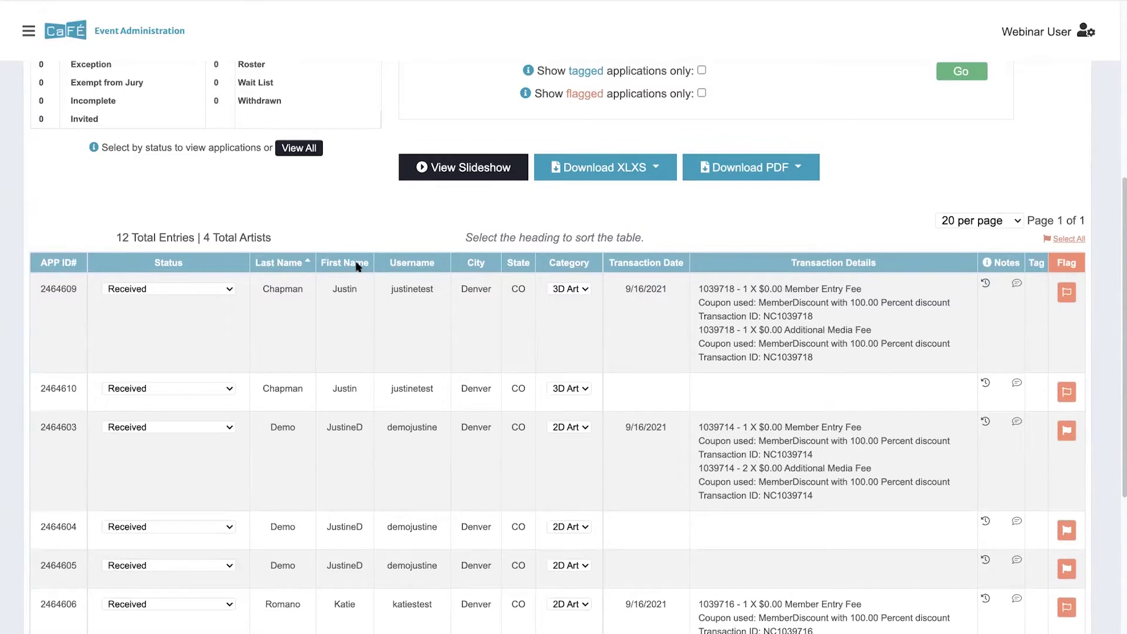
Step: Try sorting the applications by Last Name and by APP ID#, in both directions
{"action": "left_click", "coordinate": [280, 264]}
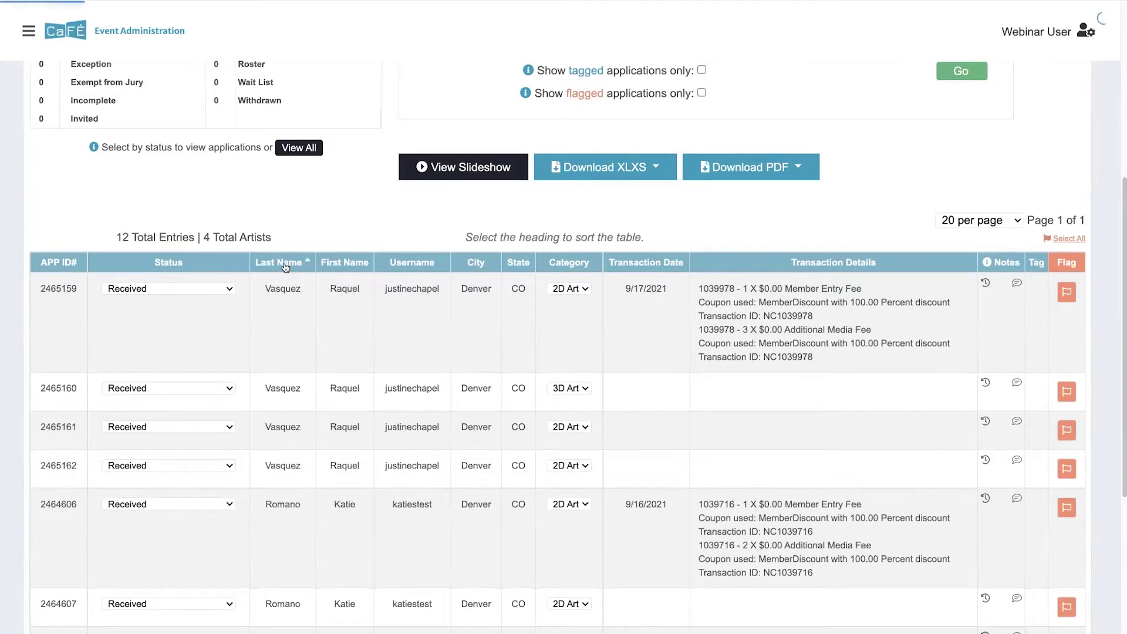
{"action": "left_click", "coordinate": [282, 264]}
{"action": "left_click", "coordinate": [62, 263]}
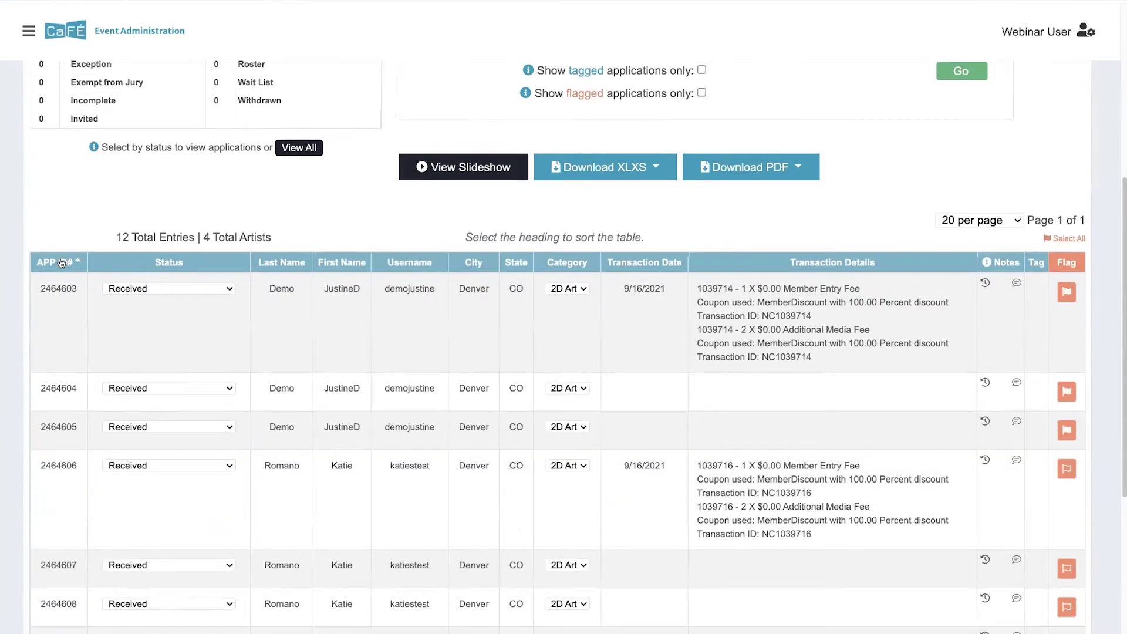
{"action": "left_click", "coordinate": [62, 262]}
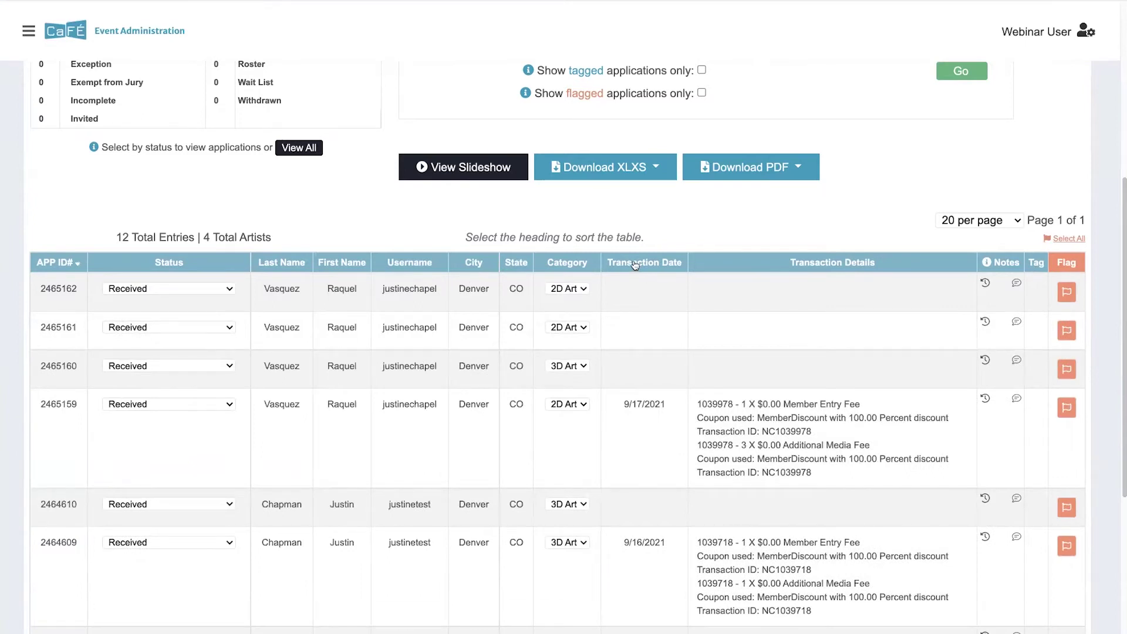
Step: Sort the list by Category descending so the 3D Art entries lead
{"action": "left_click", "coordinate": [279, 263]}
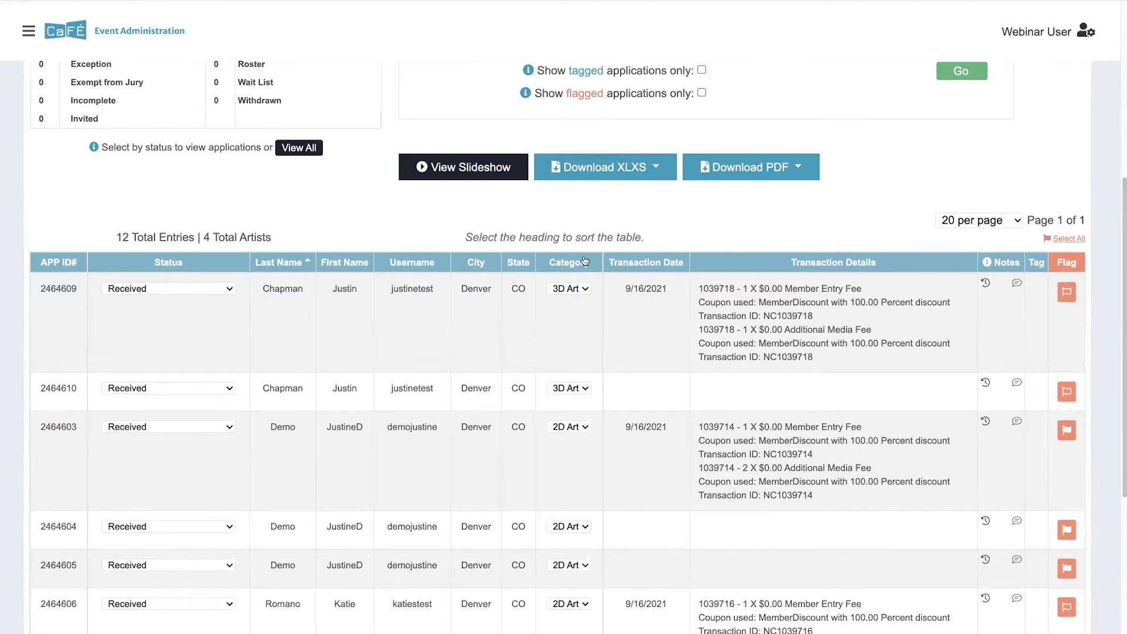
{"action": "left_click", "coordinate": [566, 263]}
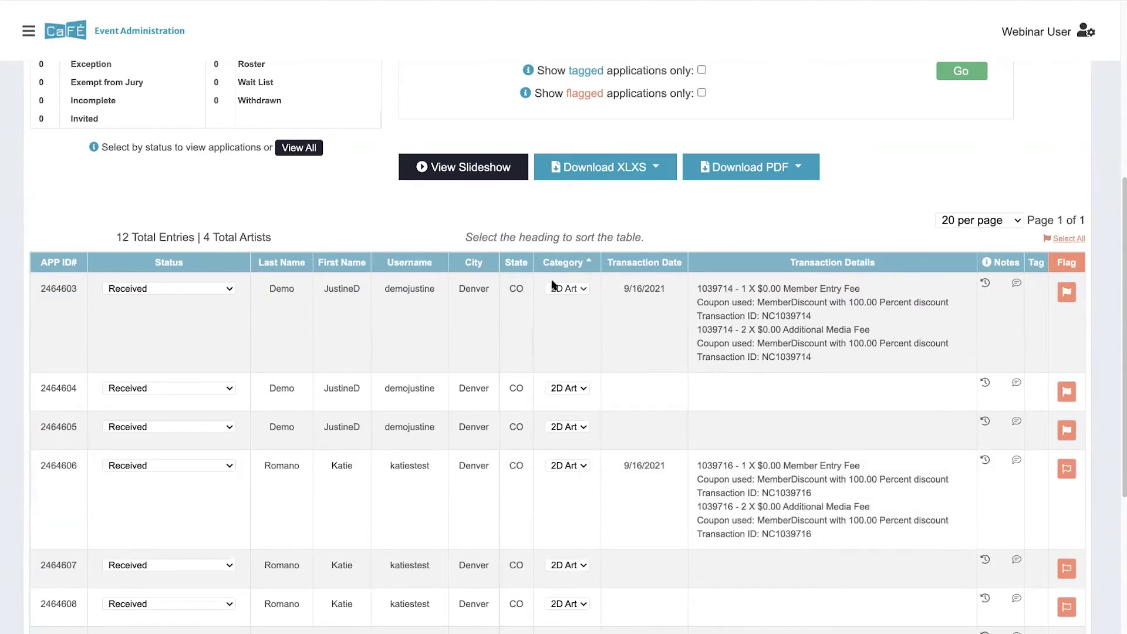
{"action": "left_click", "coordinate": [554, 267]}
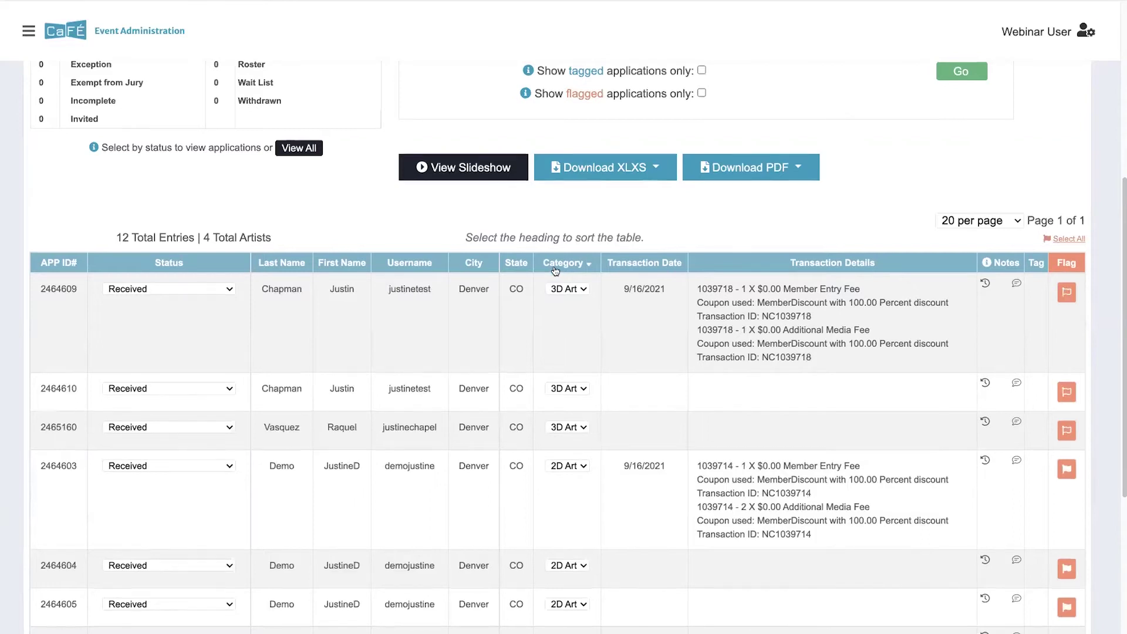
{"action": "scroll", "coordinate": [554, 271], "scroll_direction": "up", "scroll_amount": 5}
{"action": "scroll", "coordinate": [556, 272], "scroll_direction": "up", "scroll_amount": 1}
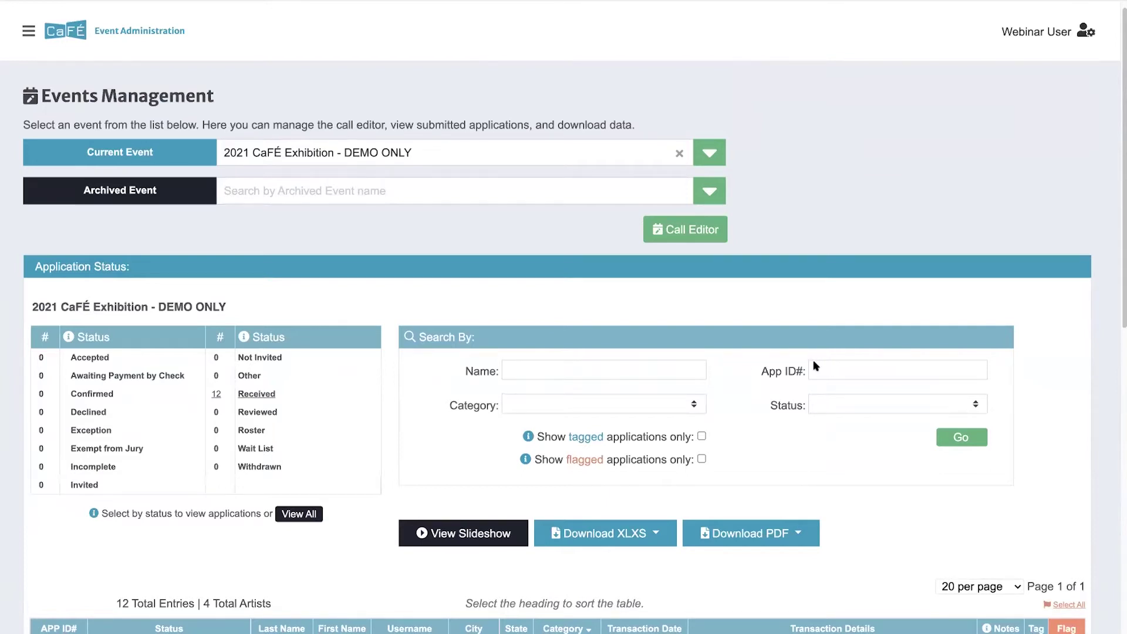
Step: Inspect the category and status filter choices and toggle the tagged-only filter off again
{"action": "left_click", "coordinate": [541, 413]}
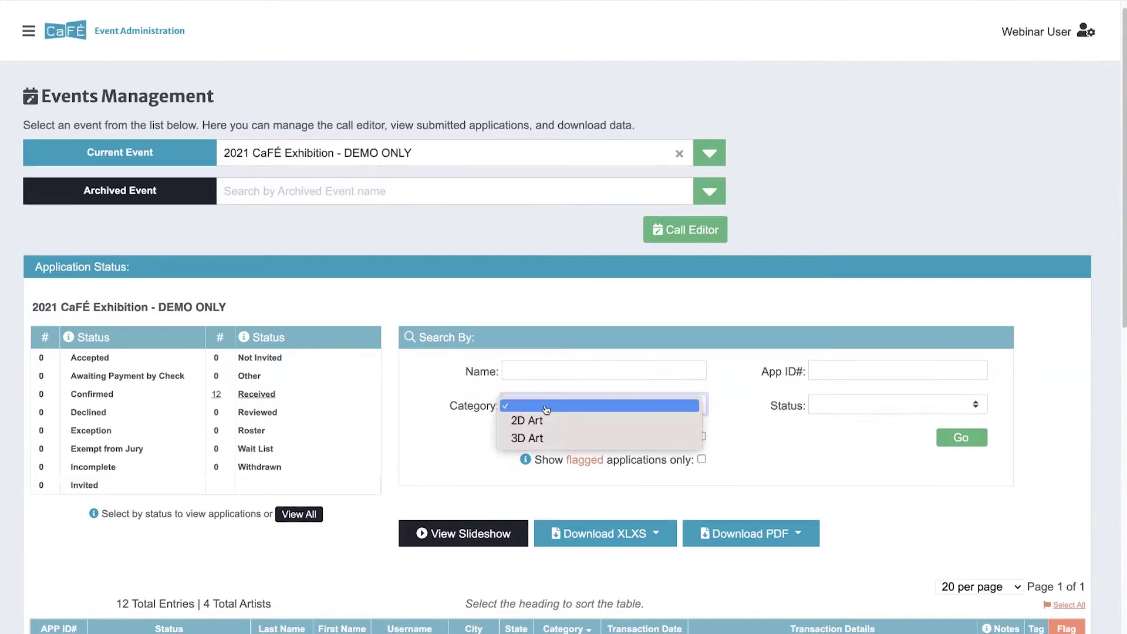
{"action": "left_click", "coordinate": [761, 425]}
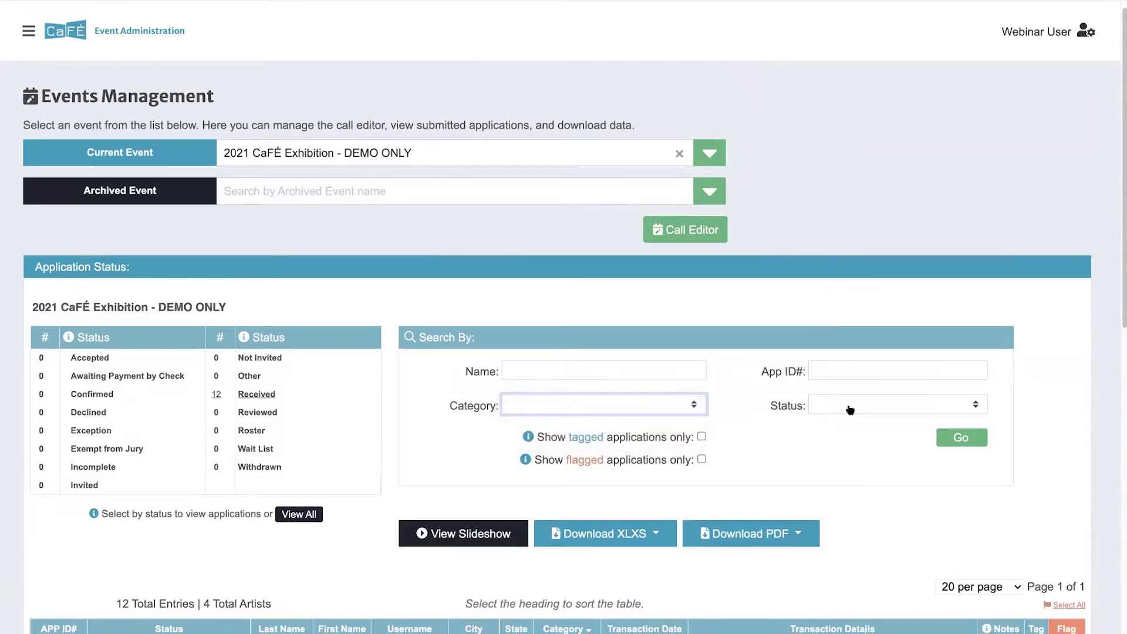
{"action": "left_click", "coordinate": [850, 409]}
{"action": "left_click", "coordinate": [769, 424]}
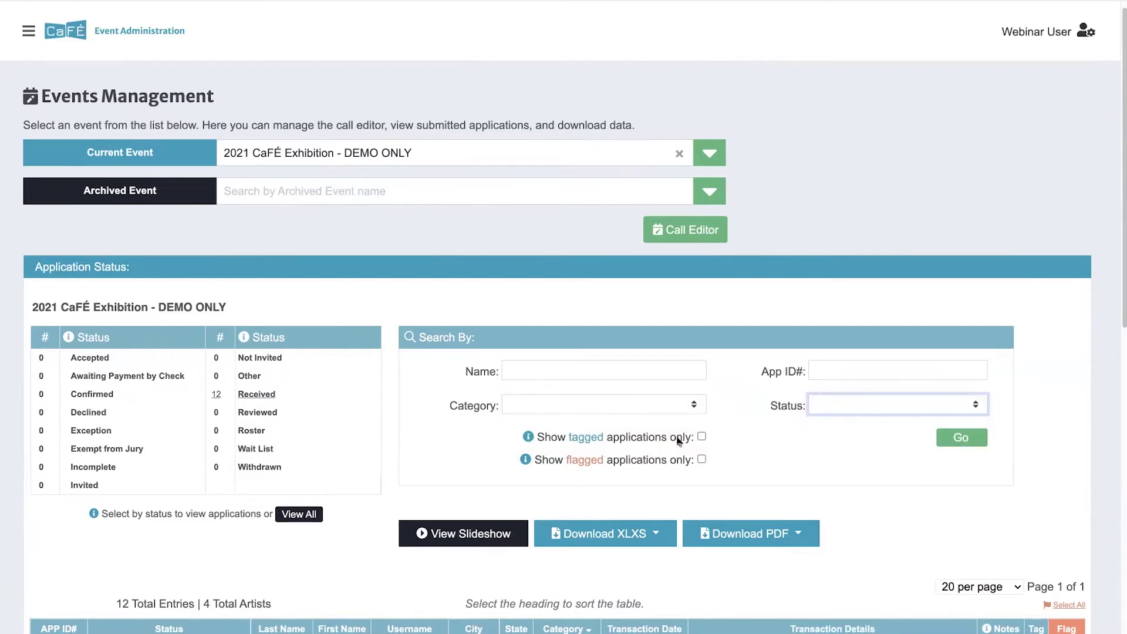
{"action": "left_click", "coordinate": [702, 438]}
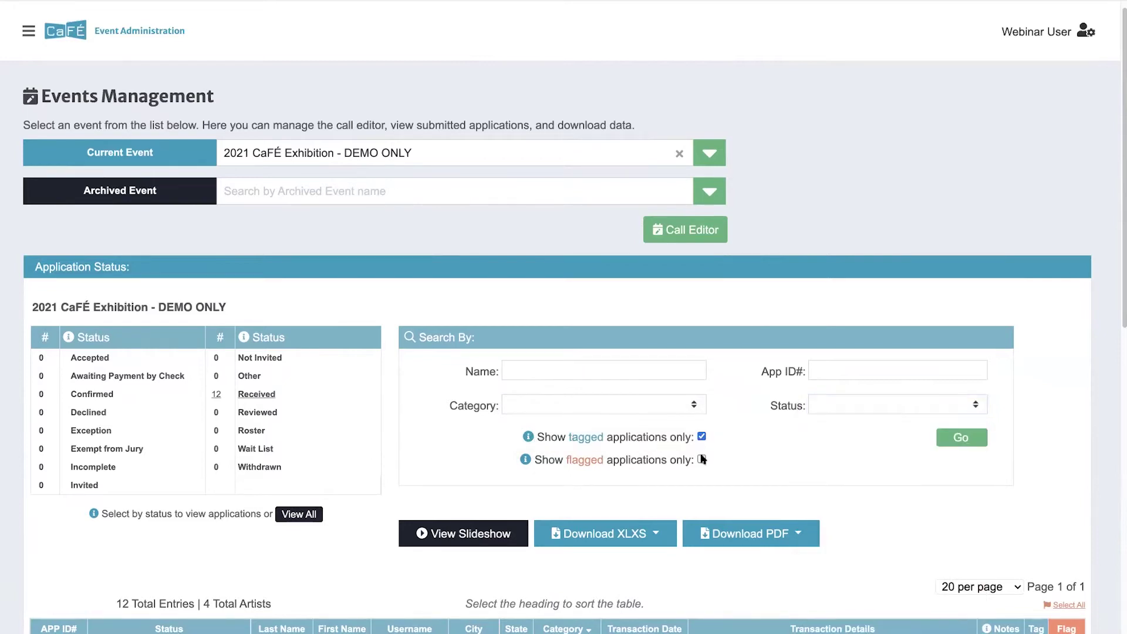
{"action": "left_click", "coordinate": [702, 437]}
Step: Search for flagged applications only, narrowing the list to 3 entries
{"action": "left_click", "coordinate": [702, 459]}
{"action": "scroll", "coordinate": [947, 435], "scroll_direction": "down", "scroll_amount": 1}
{"action": "left_click", "coordinate": [946, 435]}
{"action": "scroll", "coordinate": [957, 459], "scroll_direction": "down", "scroll_amount": 5}
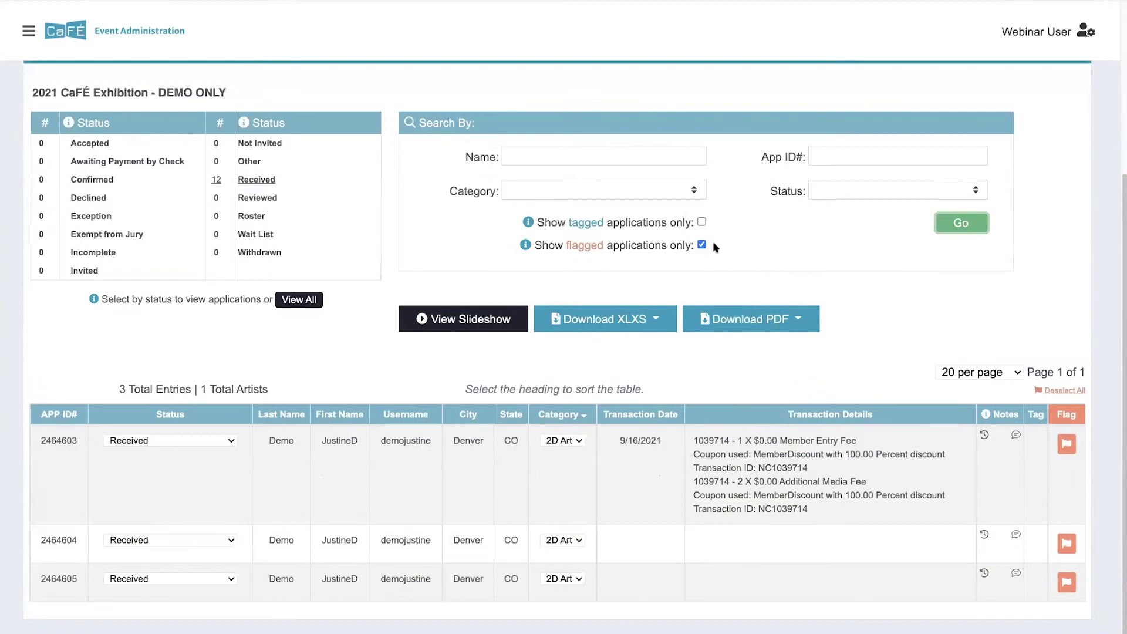
{"action": "scroll", "coordinate": [652, 258], "scroll_direction": "up", "scroll_amount": 2}
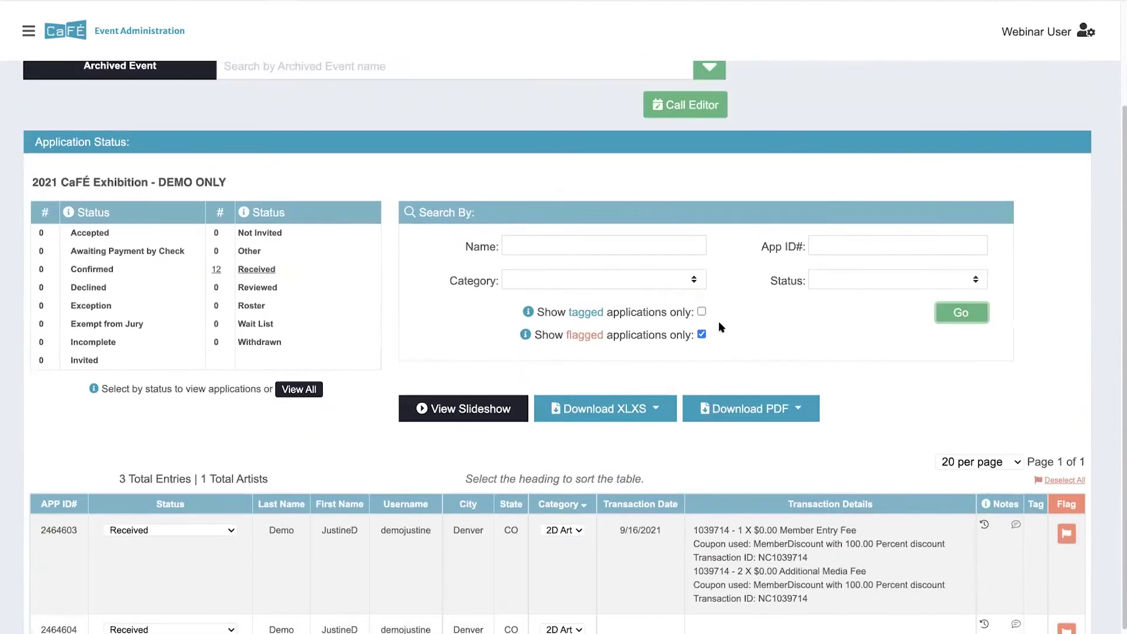
Step: Try the 2D Art category filter and view the 20-per-page options without changing them
{"action": "left_click", "coordinate": [668, 284]}
{"action": "left_click", "coordinate": [651, 306]}
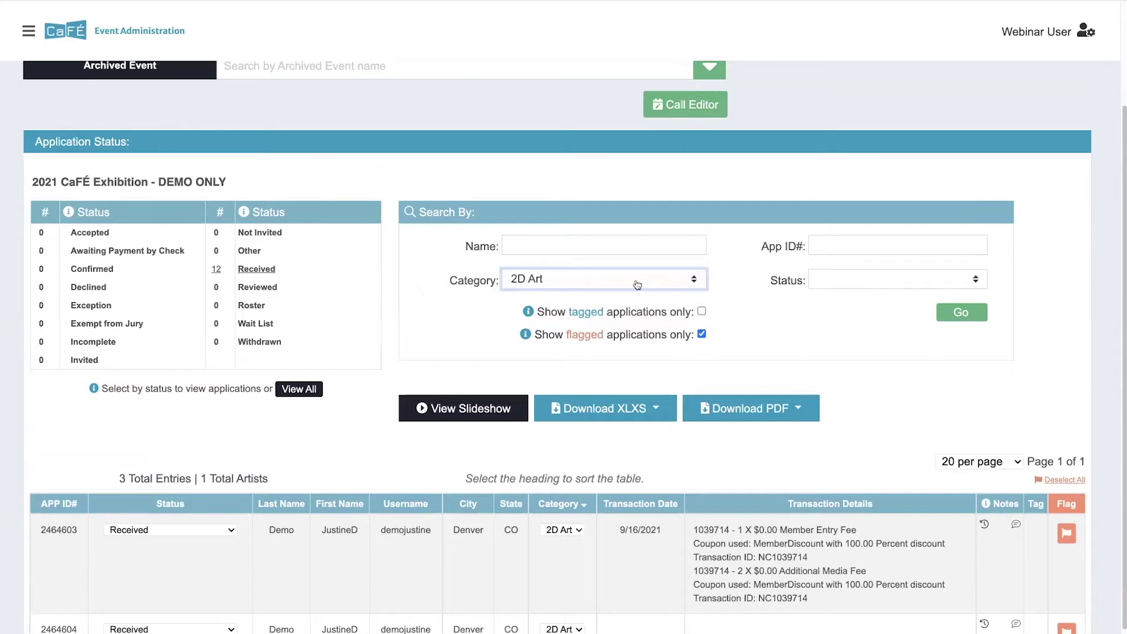
{"action": "left_click", "coordinate": [637, 285]}
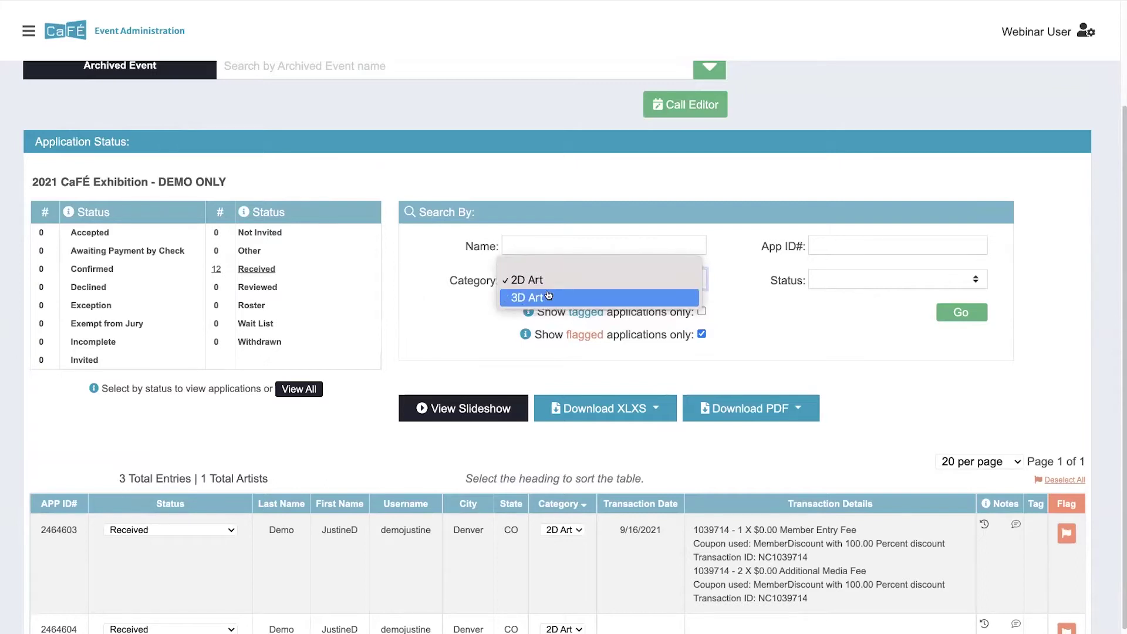
{"action": "left_click", "coordinate": [756, 311]}
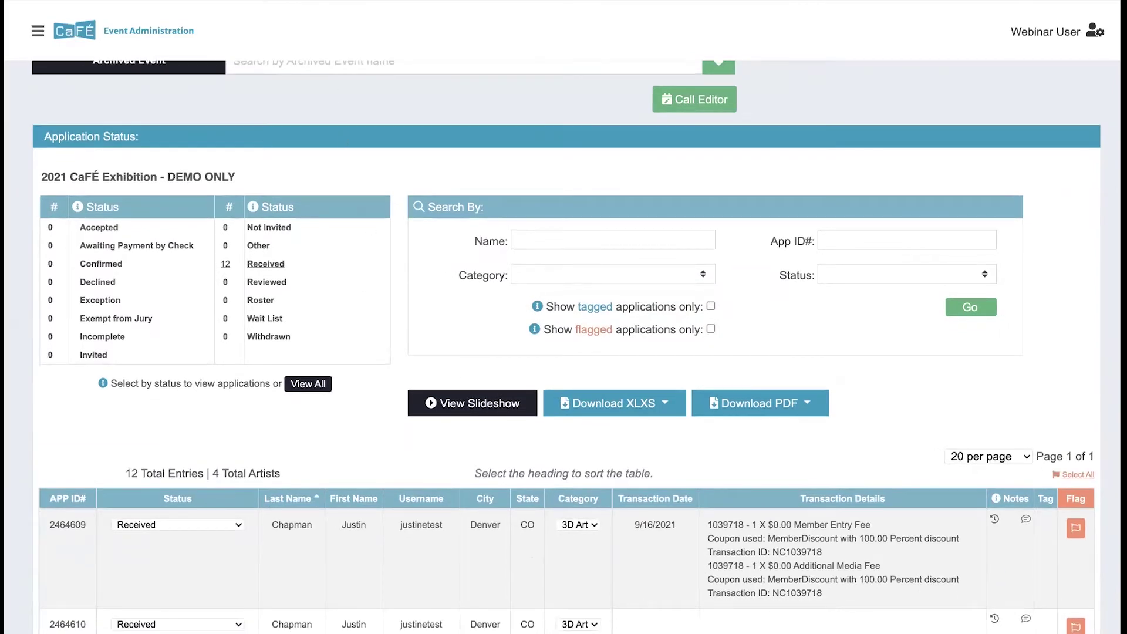
{"action": "scroll", "coordinate": [437, 337], "scroll_direction": "down", "scroll_amount": 2}
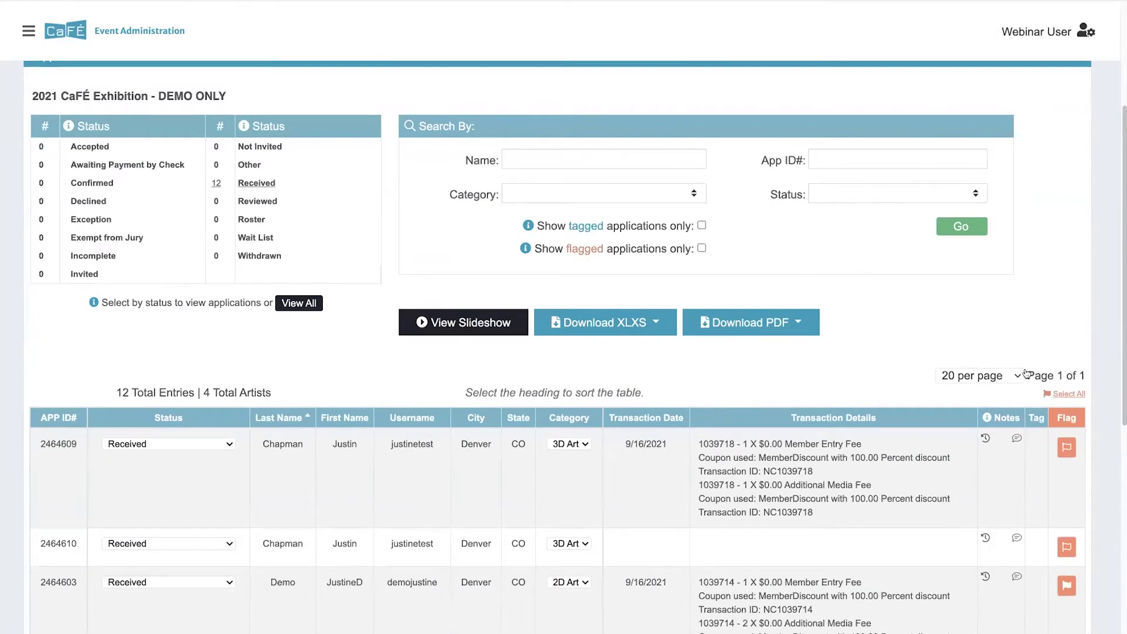
{"action": "left_click", "coordinate": [980, 376]}
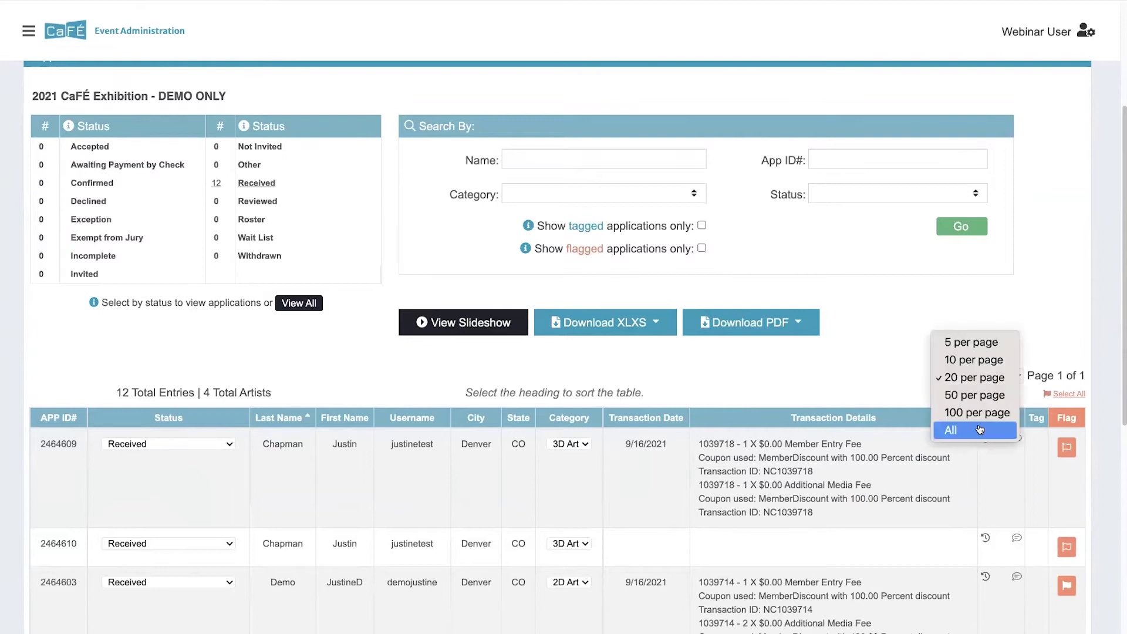
{"action": "left_click", "coordinate": [801, 368]}
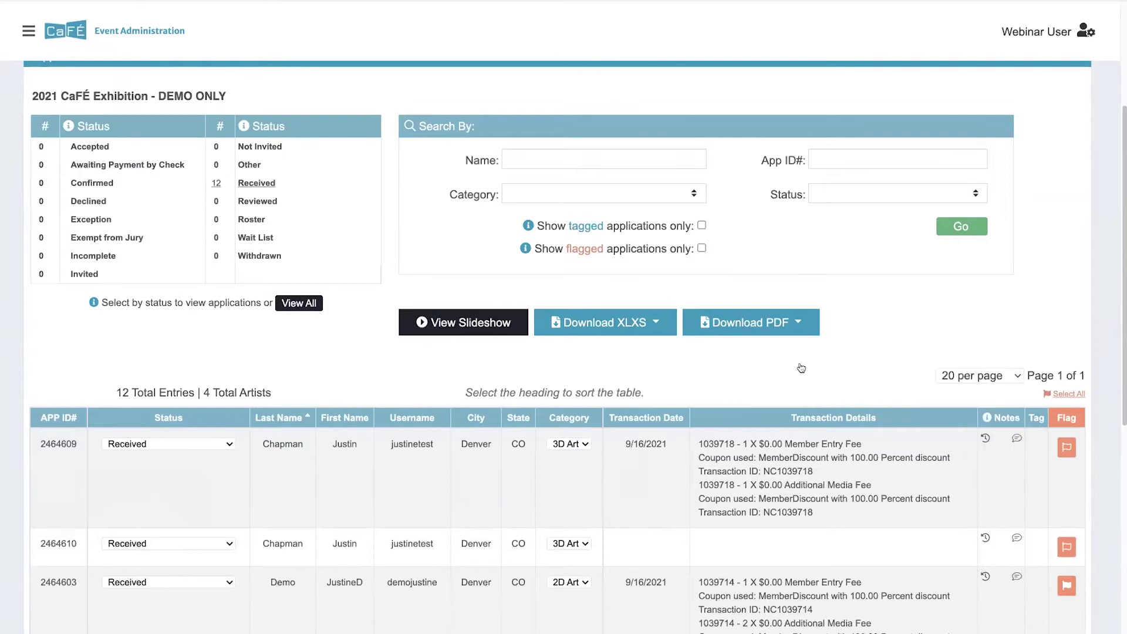
{"action": "scroll", "coordinate": [802, 368], "scroll_direction": "down", "scroll_amount": 1}
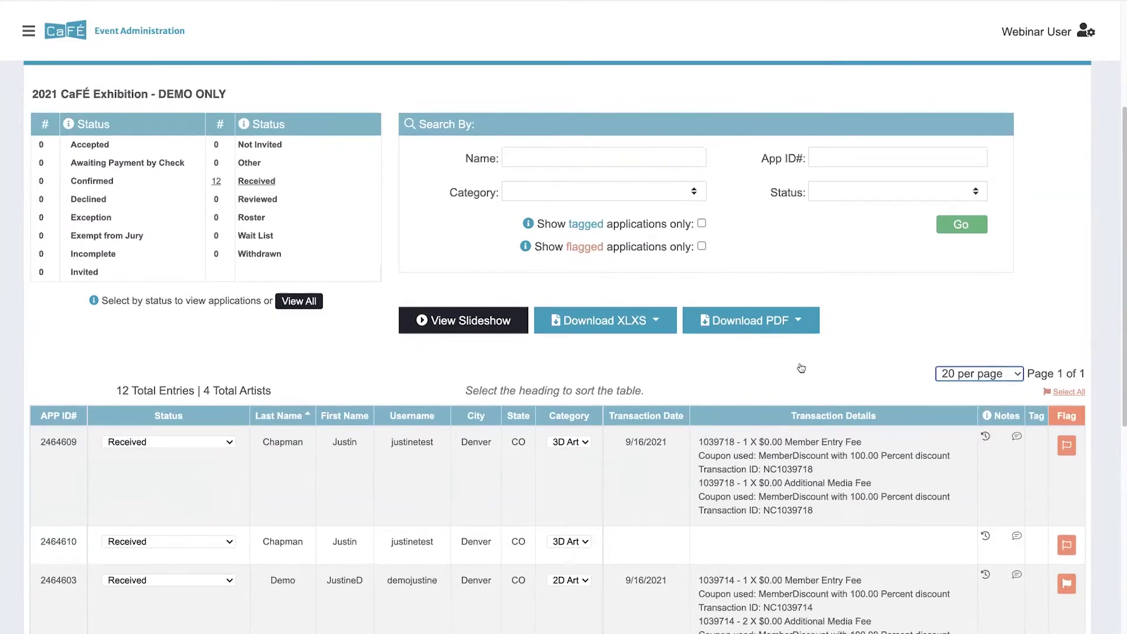
{"action": "scroll", "coordinate": [802, 368], "scroll_direction": "down", "scroll_amount": 1}
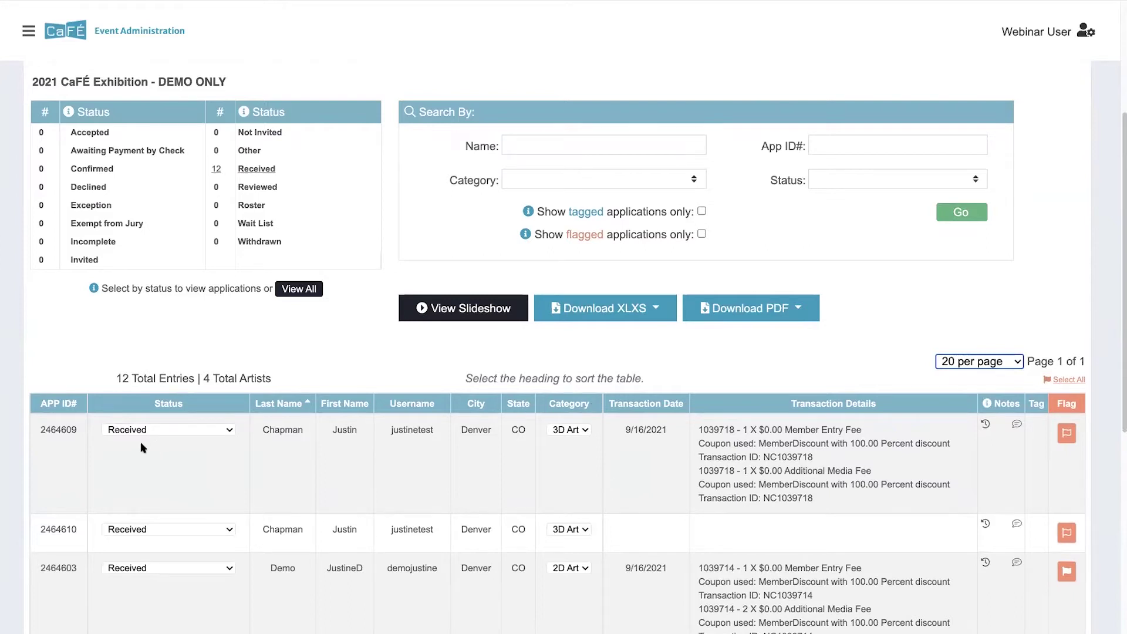
Step: Open the first applicant's 3D Art application record and scroll down to its Actions panel
{"action": "left_click", "coordinate": [57, 432]}
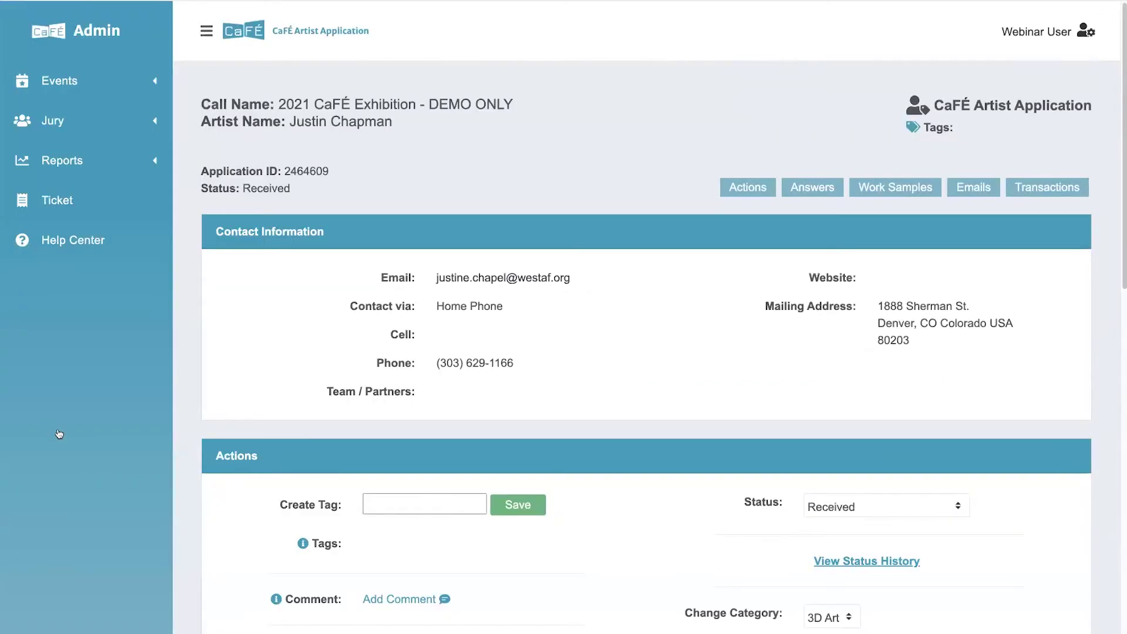
{"action": "left_click", "coordinate": [206, 30]}
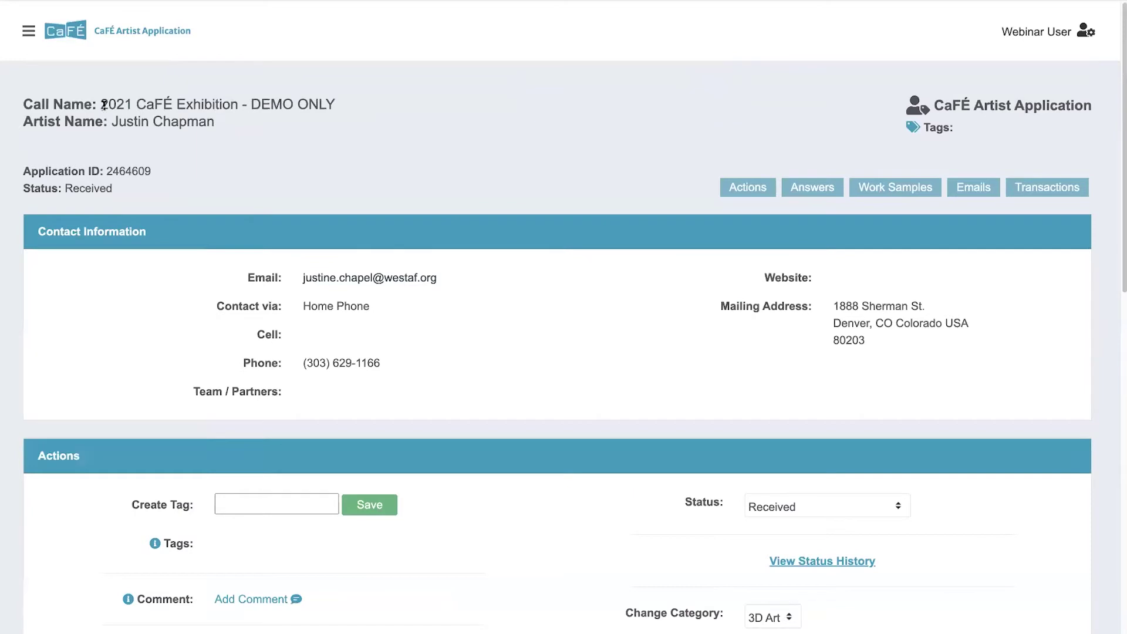
{"action": "left_click_drag", "start_coordinate": [231, 122], "coordinate": [110, 123]}
{"action": "left_click_drag", "start_coordinate": [156, 171], "coordinate": [65, 191]}
{"action": "left_click", "coordinate": [169, 189]}
{"action": "scroll", "coordinate": [284, 222], "scroll_direction": "down", "scroll_amount": 1}
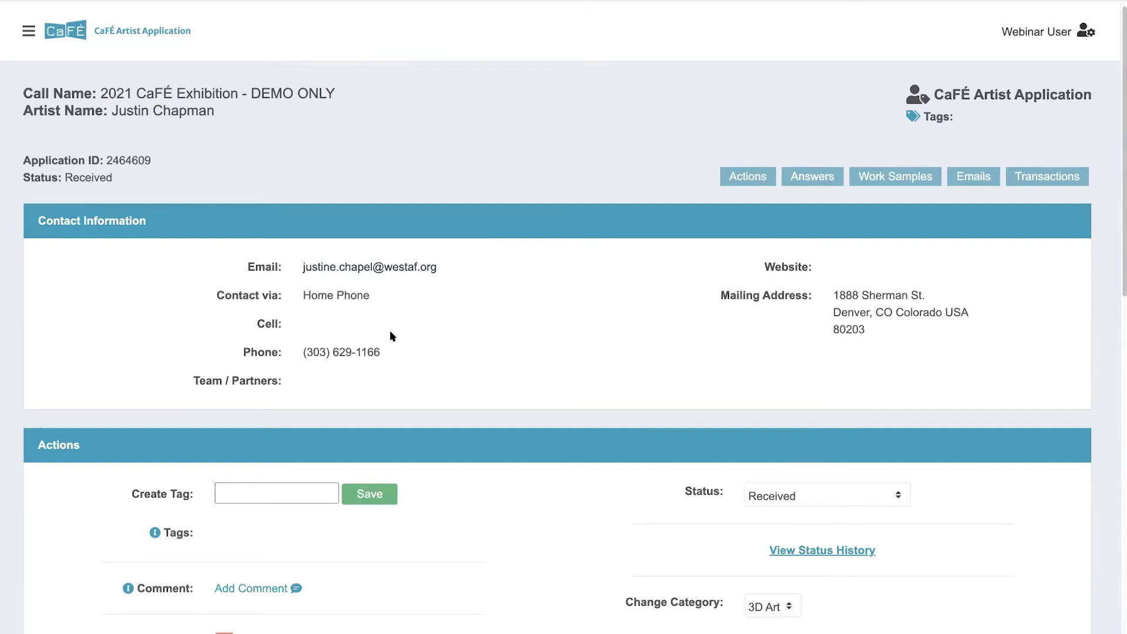
{"action": "scroll", "coordinate": [680, 338], "scroll_direction": "down", "scroll_amount": 3}
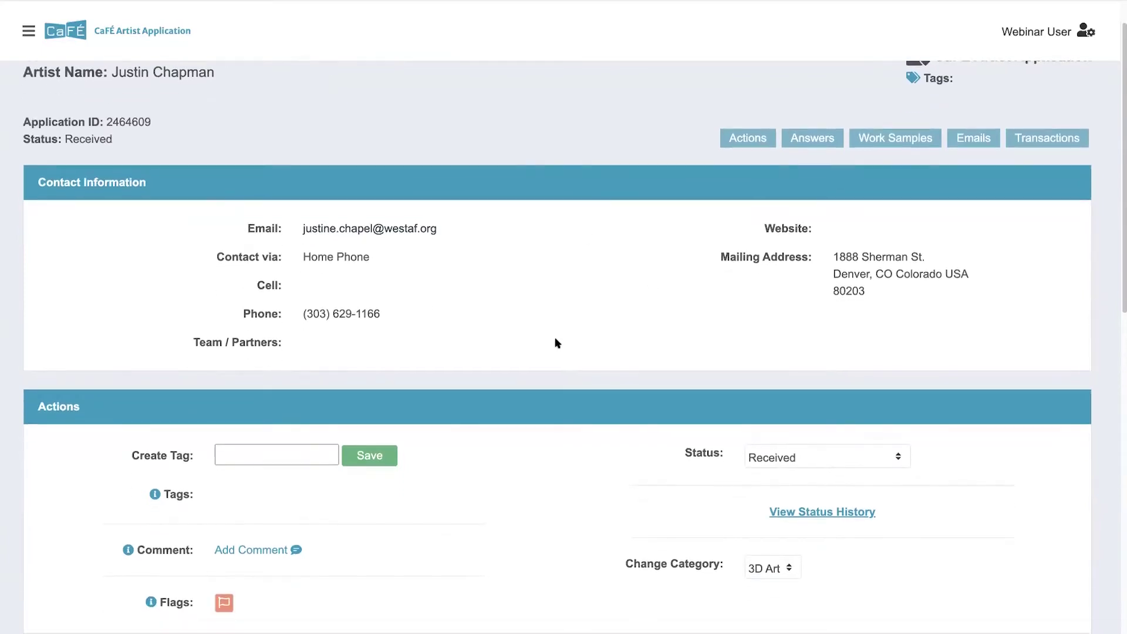
{"action": "scroll", "coordinate": [325, 357], "scroll_direction": "down", "scroll_amount": 1}
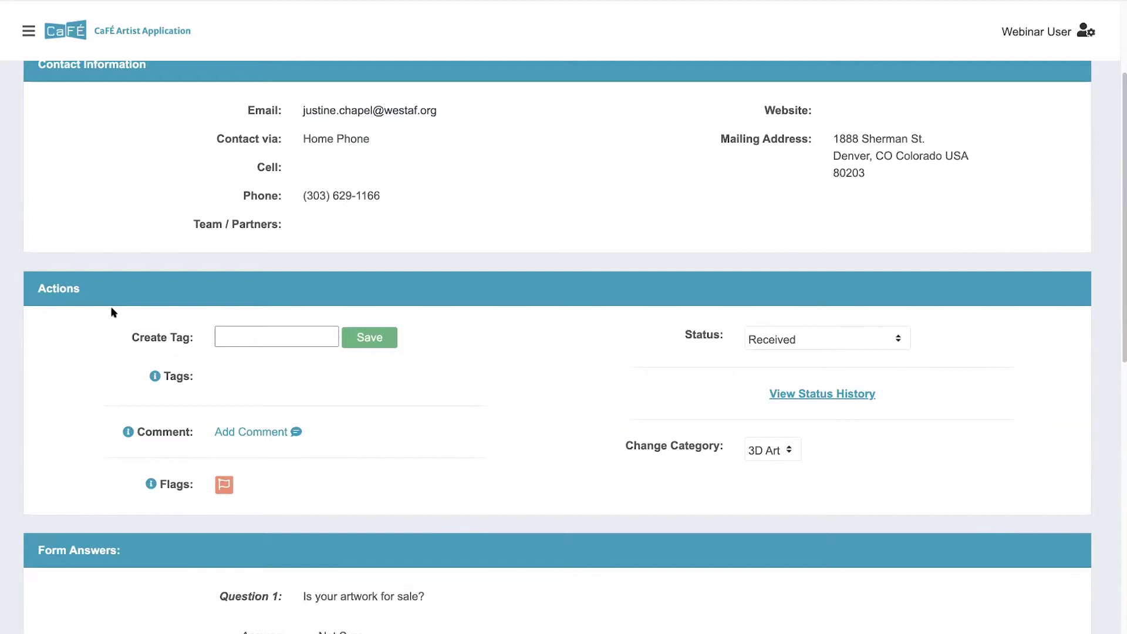
Step: Add the tag 'pastwinner' to the application
{"action": "left_click", "coordinate": [241, 341]}
{"action": "left_click", "coordinate": [237, 334]}
{"action": "type", "text": "pastwinner"}
{"action": "left_click", "coordinate": [368, 337]}
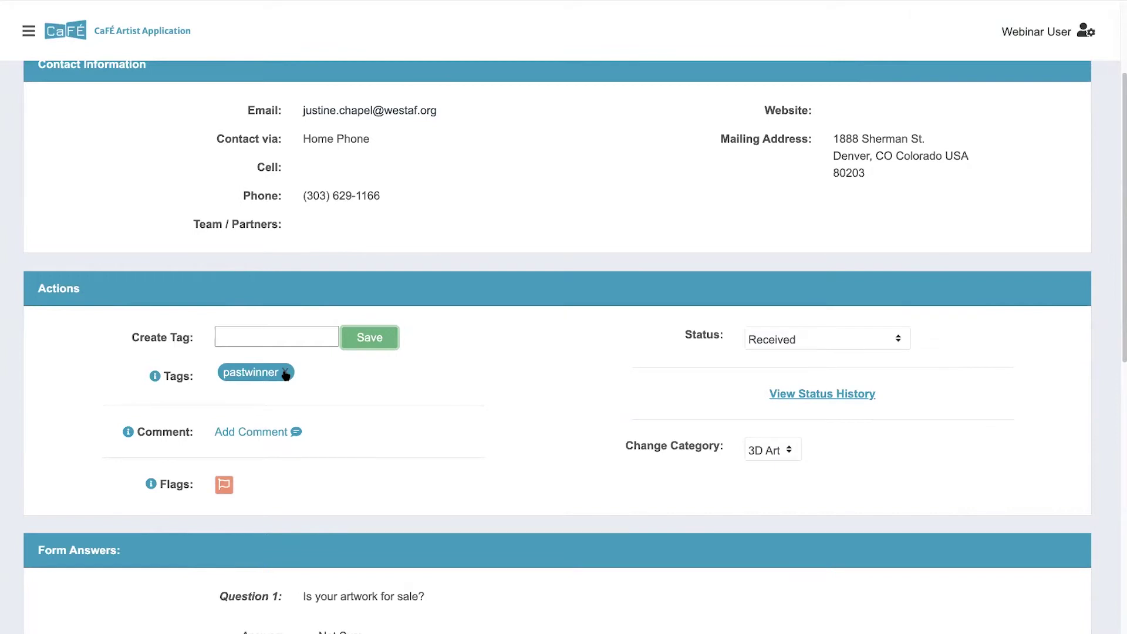
Step: Add a trial 'testtag' tag, then delete it again
{"action": "left_click", "coordinate": [274, 334]}
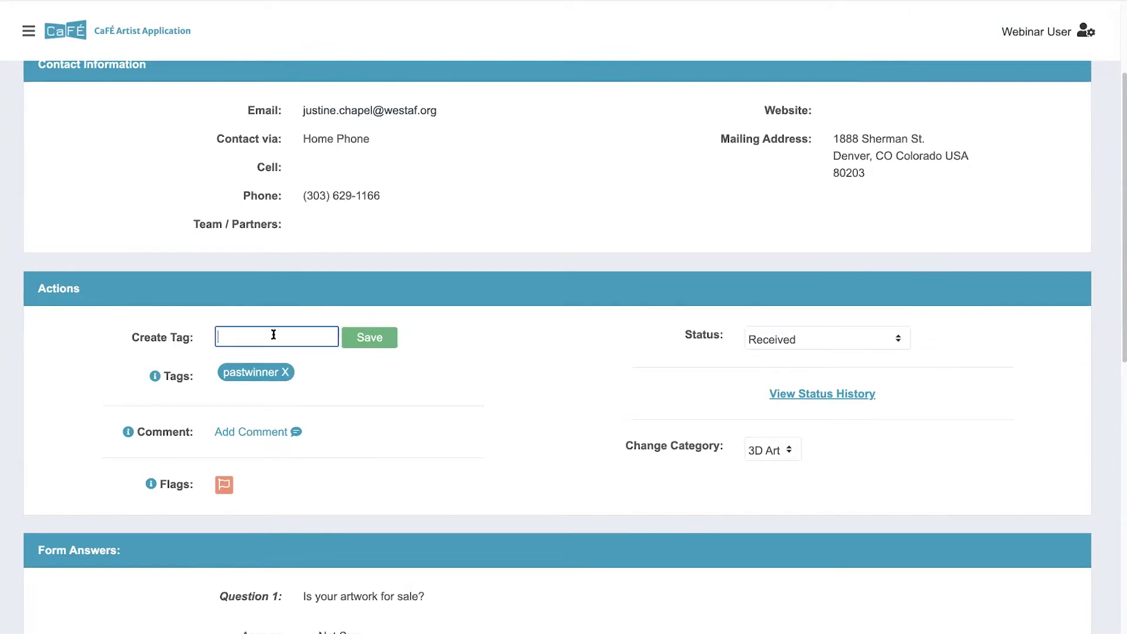
{"action": "type", "text": "testtag"}
{"action": "left_click", "coordinate": [376, 343]}
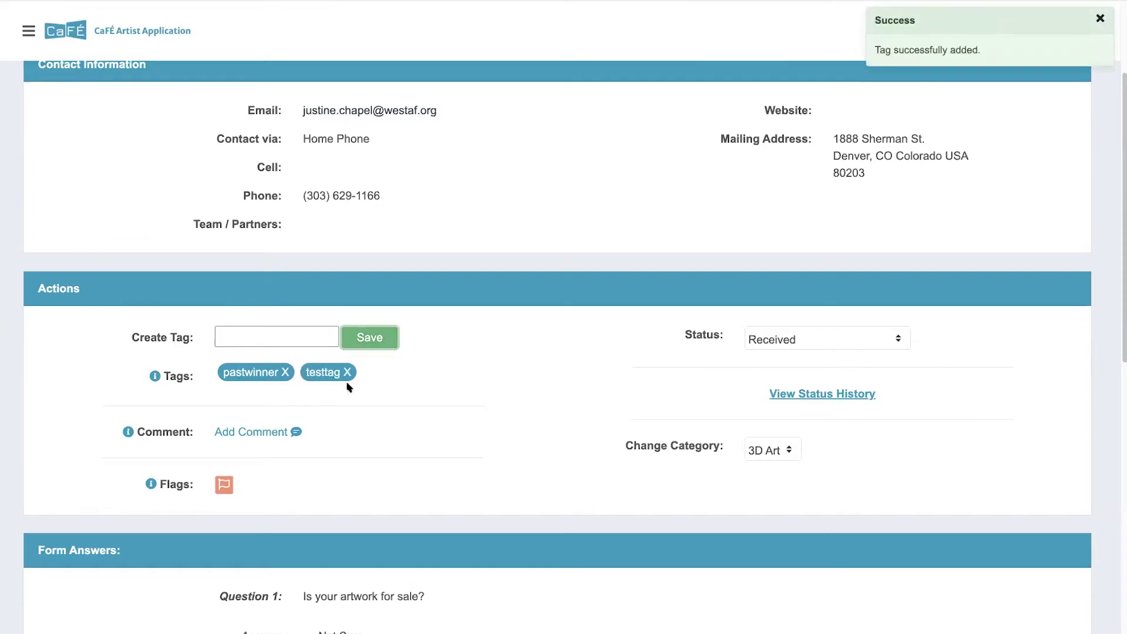
{"action": "left_click", "coordinate": [347, 372]}
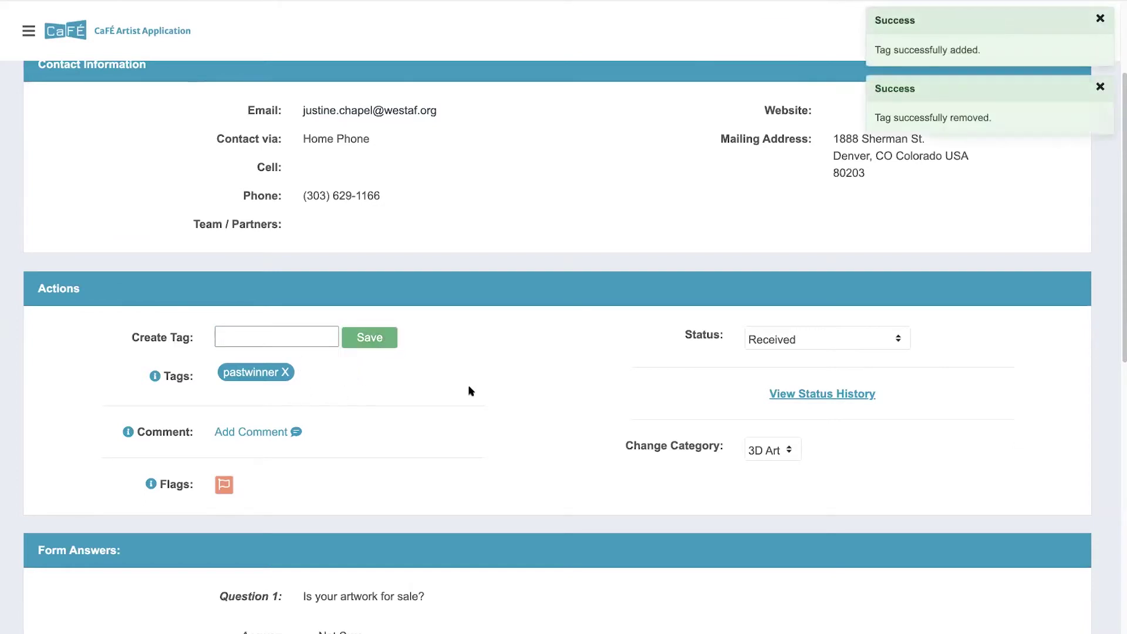
Step: Save the comment 'this is my comment!' on the application
{"action": "left_click", "coordinate": [257, 432]}
{"action": "left_click", "coordinate": [560, 126]}
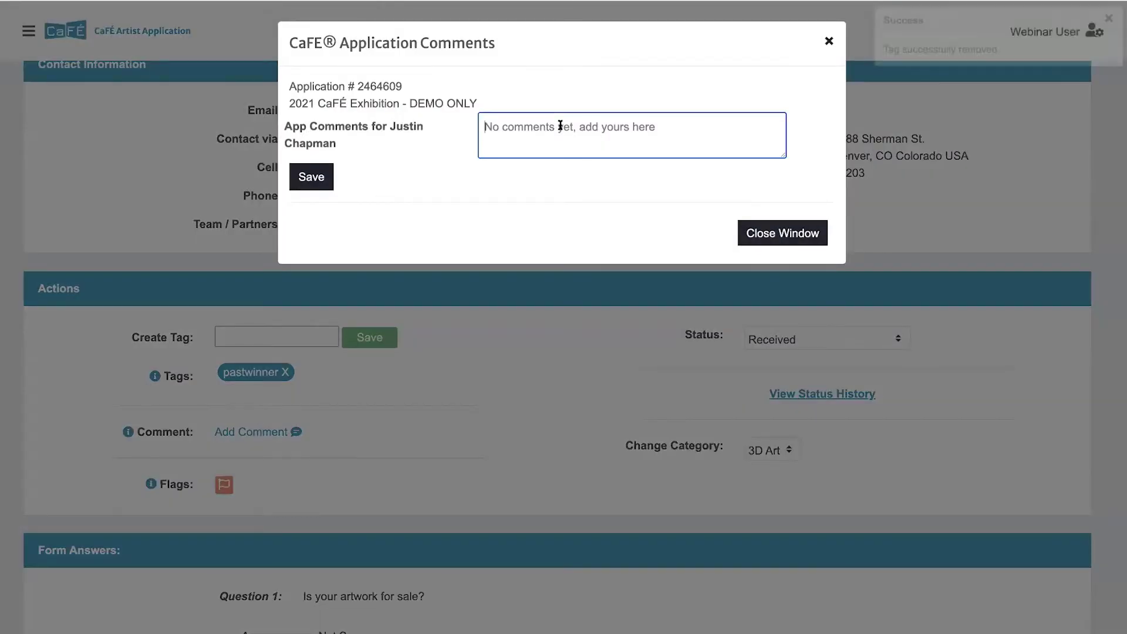
{"action": "type", "text": "this "}
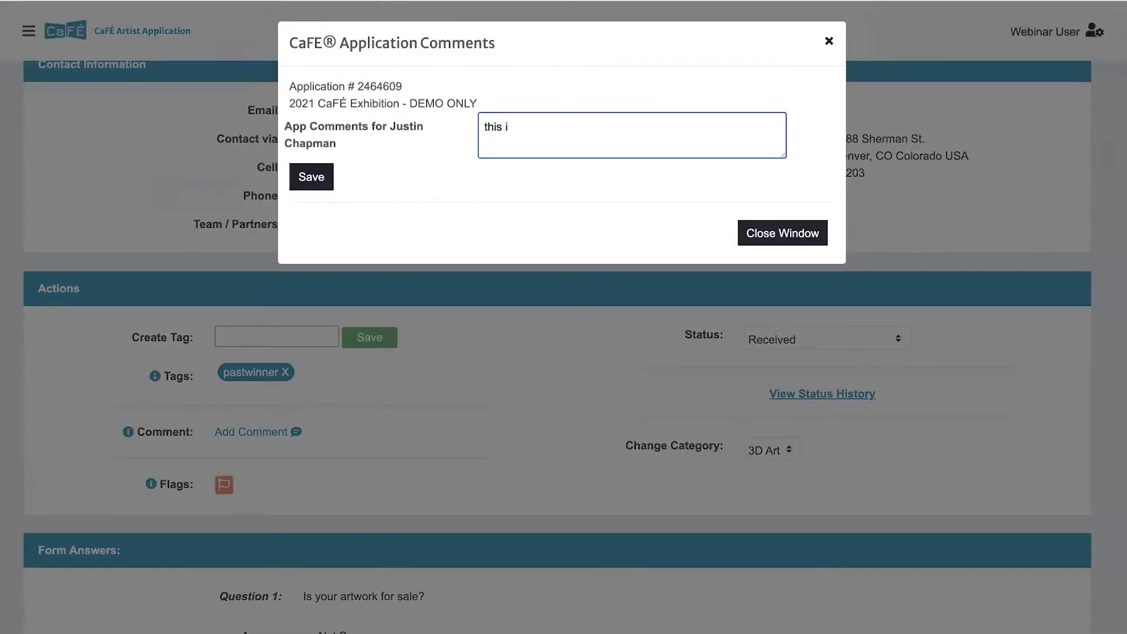
{"action": "type", "text": "is my comment!"}
{"action": "left_click", "coordinate": [316, 183]}
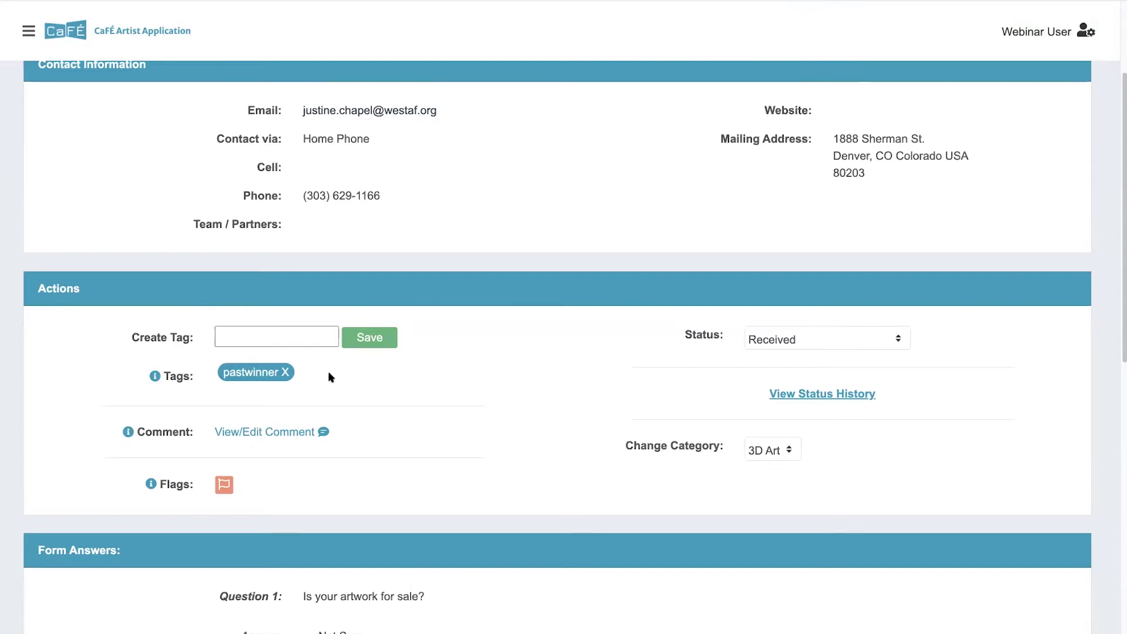
{"action": "scroll", "coordinate": [331, 378], "scroll_direction": "down", "scroll_amount": 1}
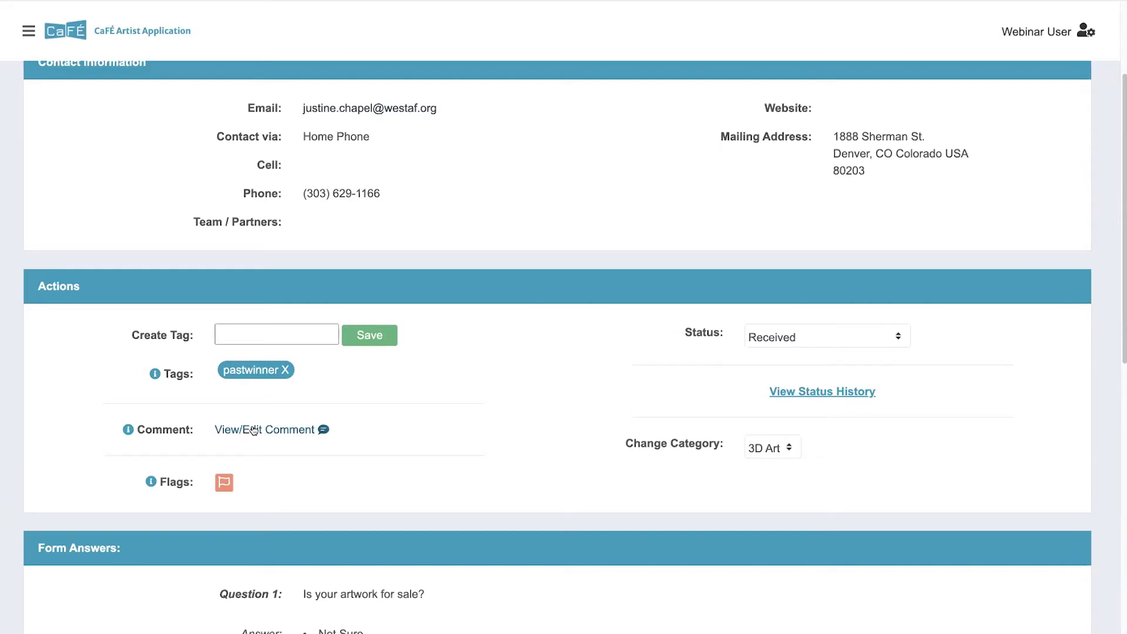
{"action": "left_click", "coordinate": [224, 483]}
{"action": "left_click", "coordinate": [226, 485]}
Step: Change the application status to Other
{"action": "left_click", "coordinate": [872, 337]}
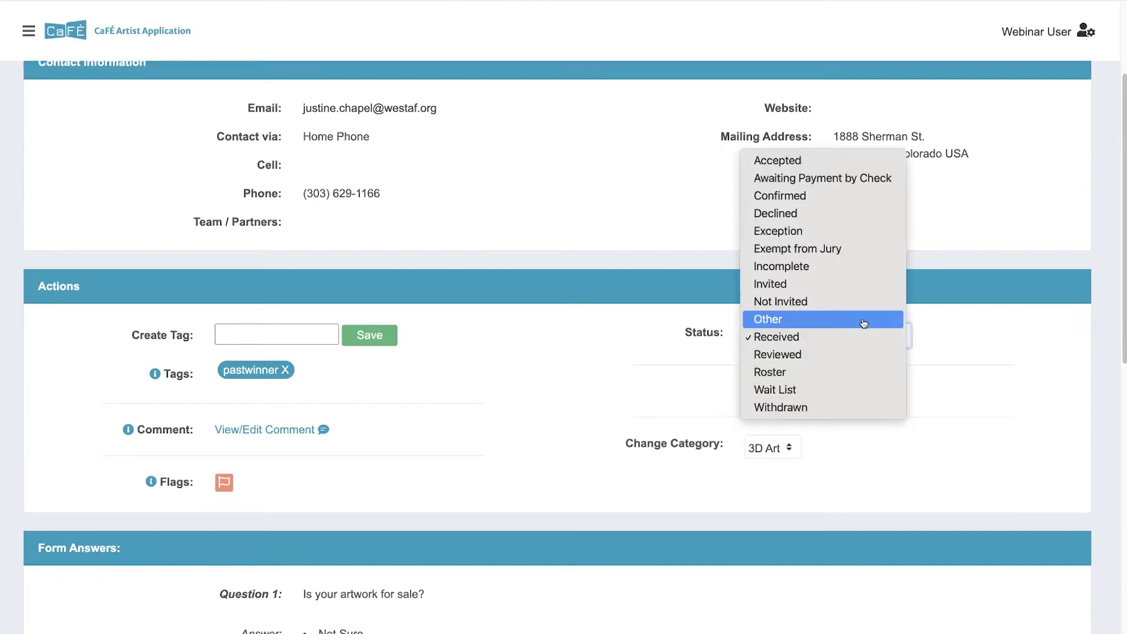
{"action": "left_click", "coordinate": [864, 324]}
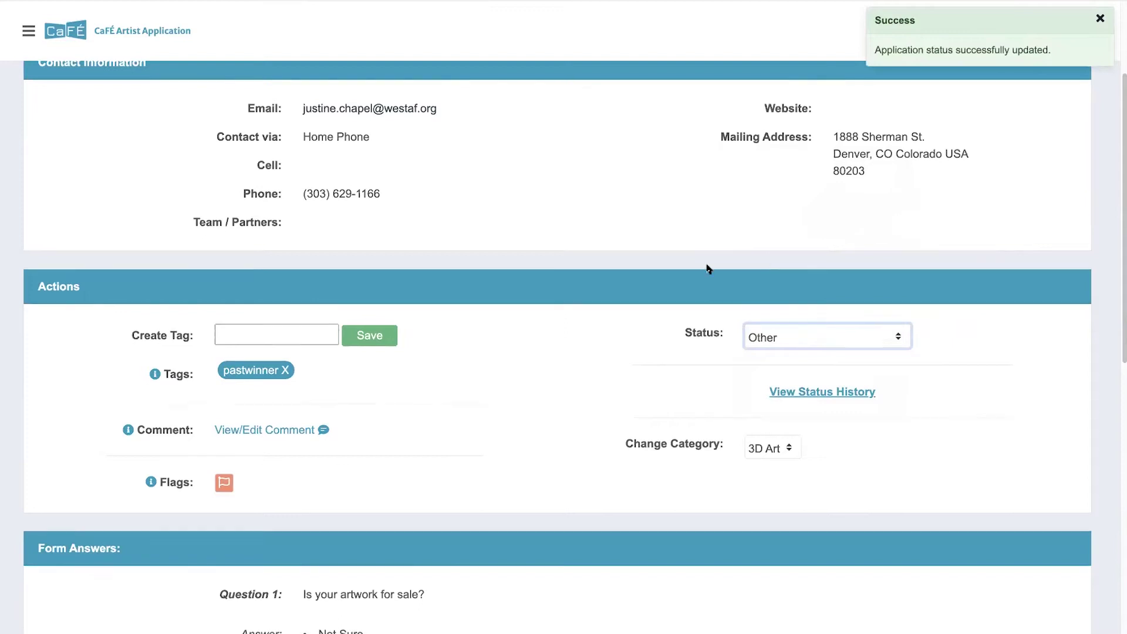
{"action": "scroll", "coordinate": [708, 269], "scroll_direction": "up", "scroll_amount": 3}
{"action": "double_click", "coordinate": [79, 188]}
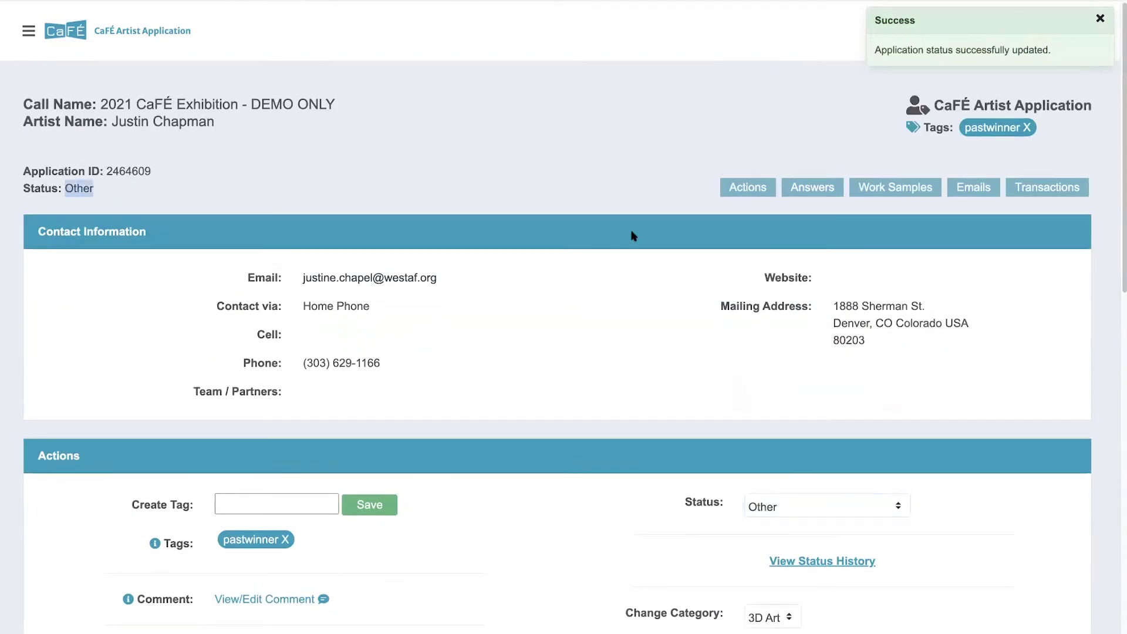
Step: Restore the status to Received and bring up the status change history
{"action": "left_click", "coordinate": [807, 507]}
{"action": "left_click", "coordinate": [811, 524]}
{"action": "scroll", "coordinate": [597, 411], "scroll_direction": "down", "scroll_amount": 1}
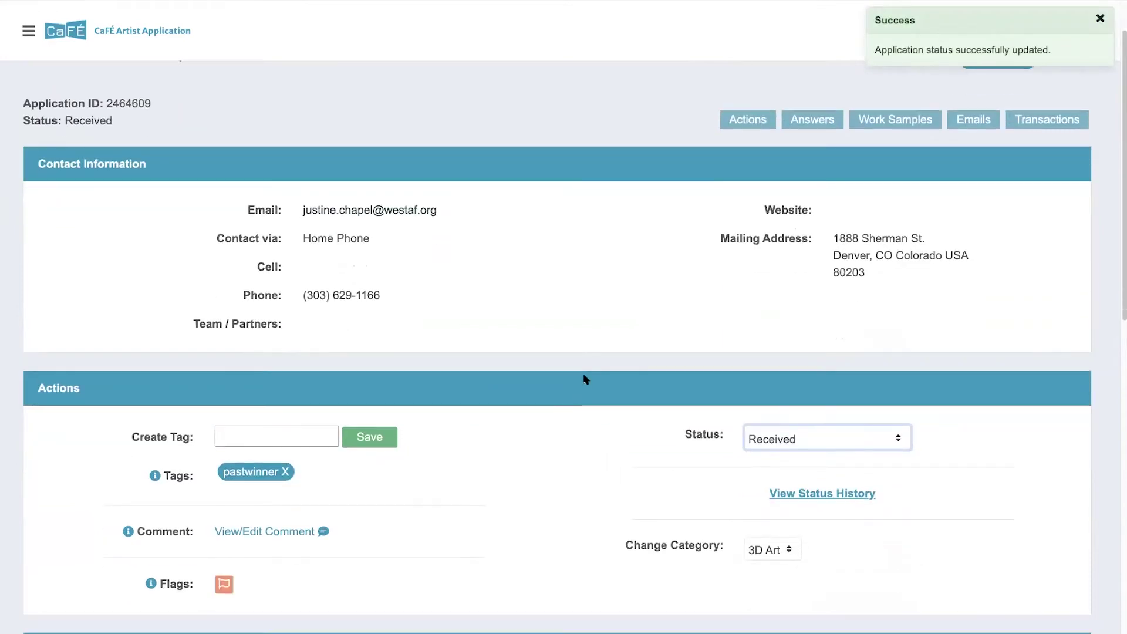
{"action": "left_click", "coordinate": [856, 496]}
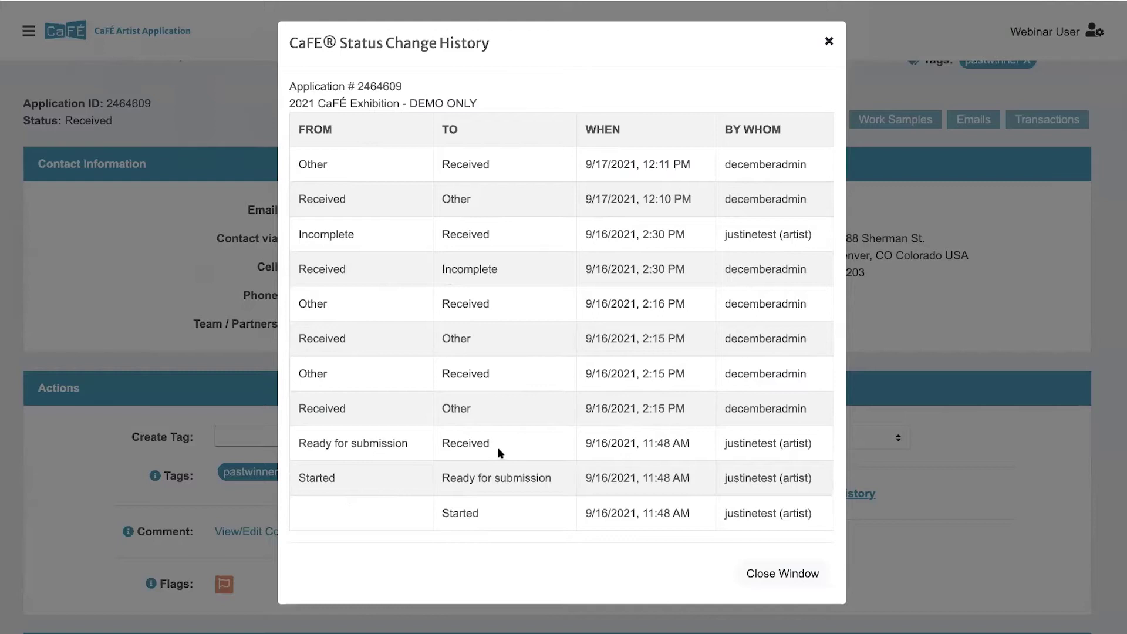
Step: Review the Status Change History transitions, then close the window back to the application
{"action": "left_click_drag", "start_coordinate": [503, 451], "coordinate": [442, 446]}
{"action": "left_click", "coordinate": [373, 424]}
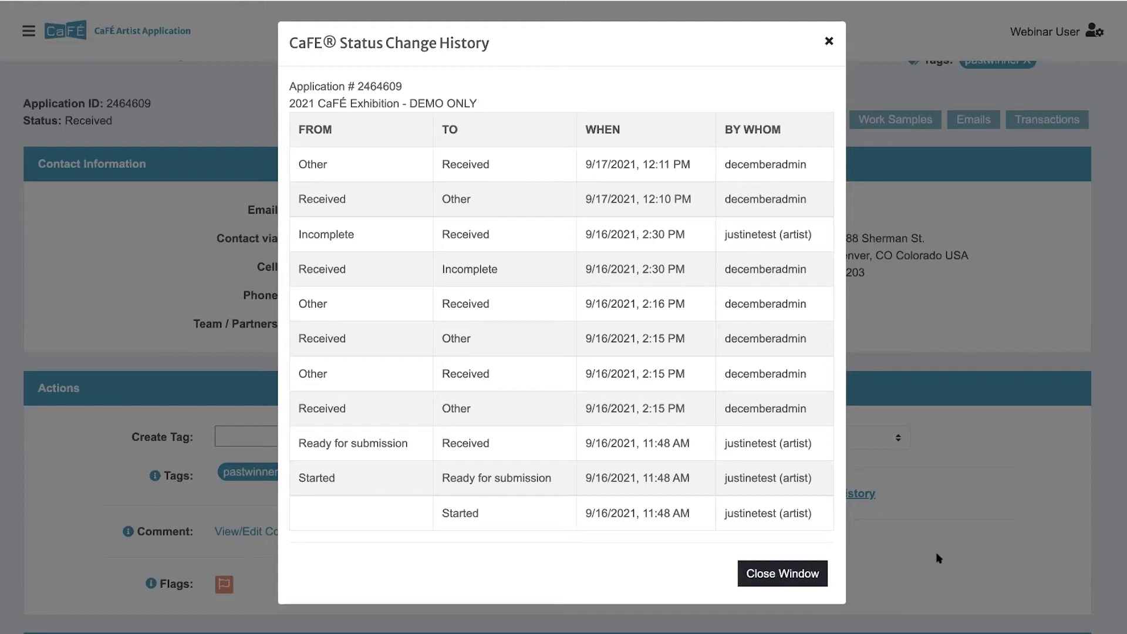
{"action": "left_click", "coordinate": [811, 575]}
{"action": "scroll", "coordinate": [725, 503], "scroll_direction": "down", "scroll_amount": 2}
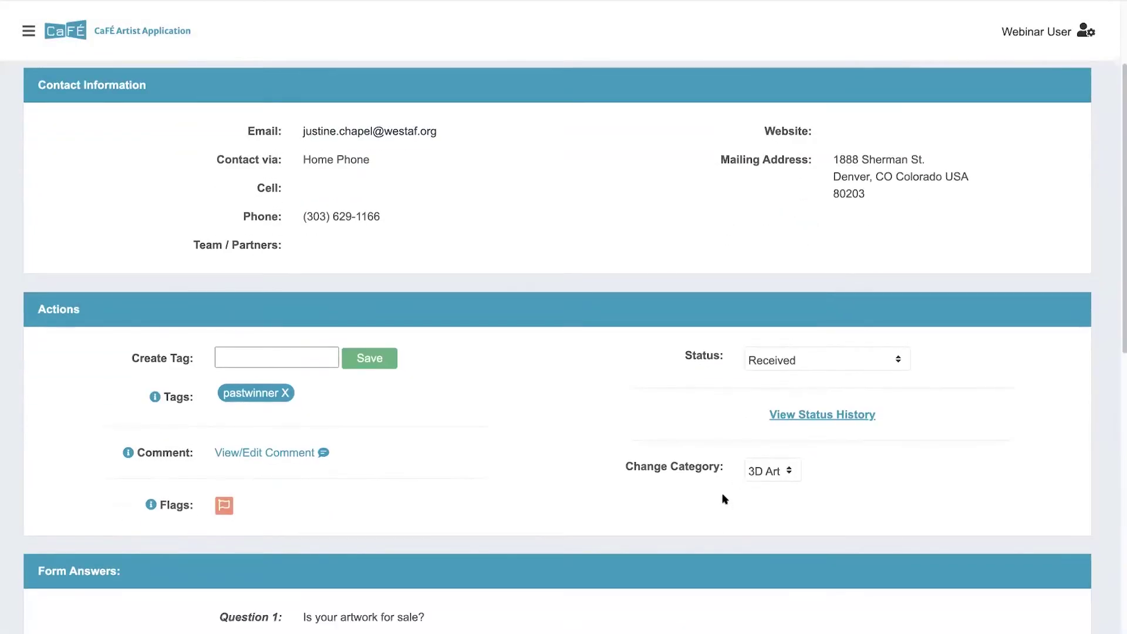
{"action": "left_click", "coordinate": [782, 473]}
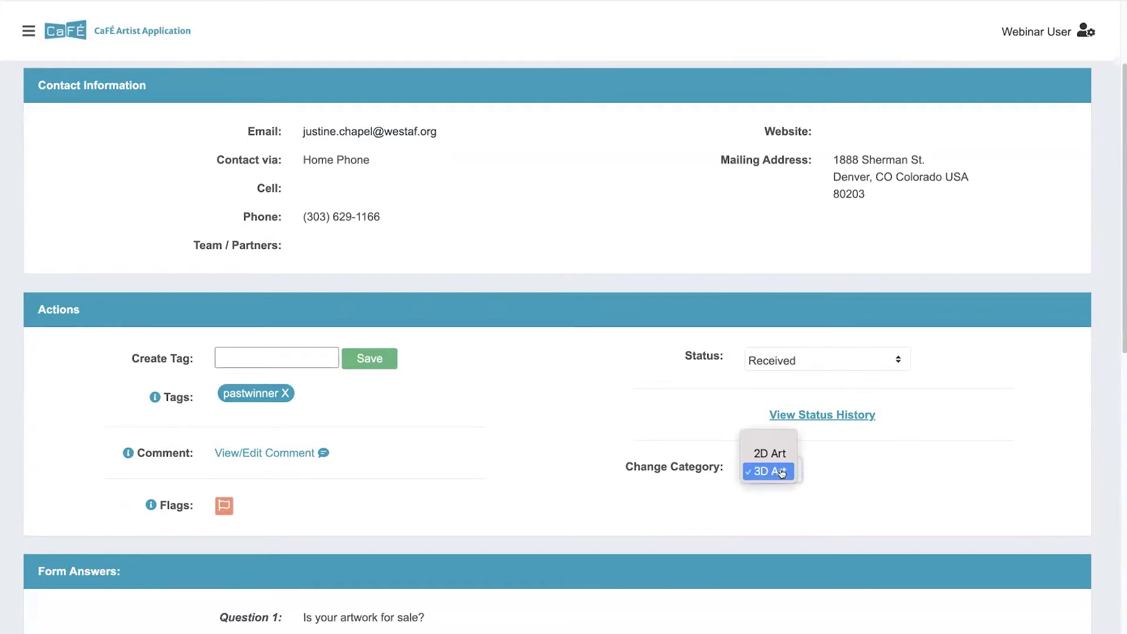
{"action": "left_click", "coordinate": [782, 474]}
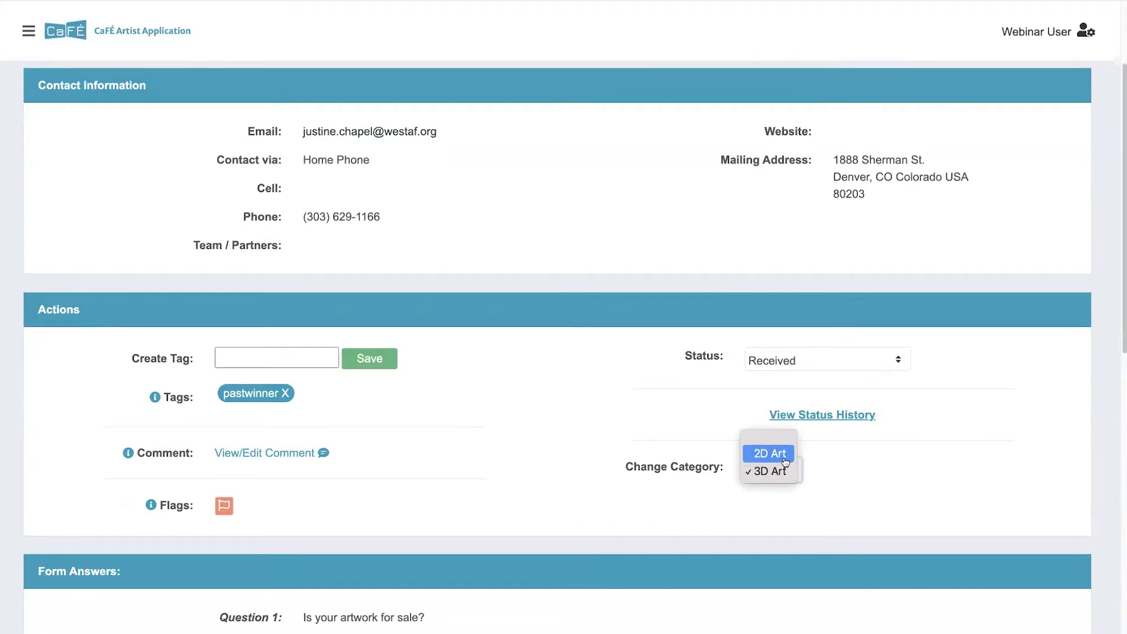
{"action": "left_click", "coordinate": [787, 476]}
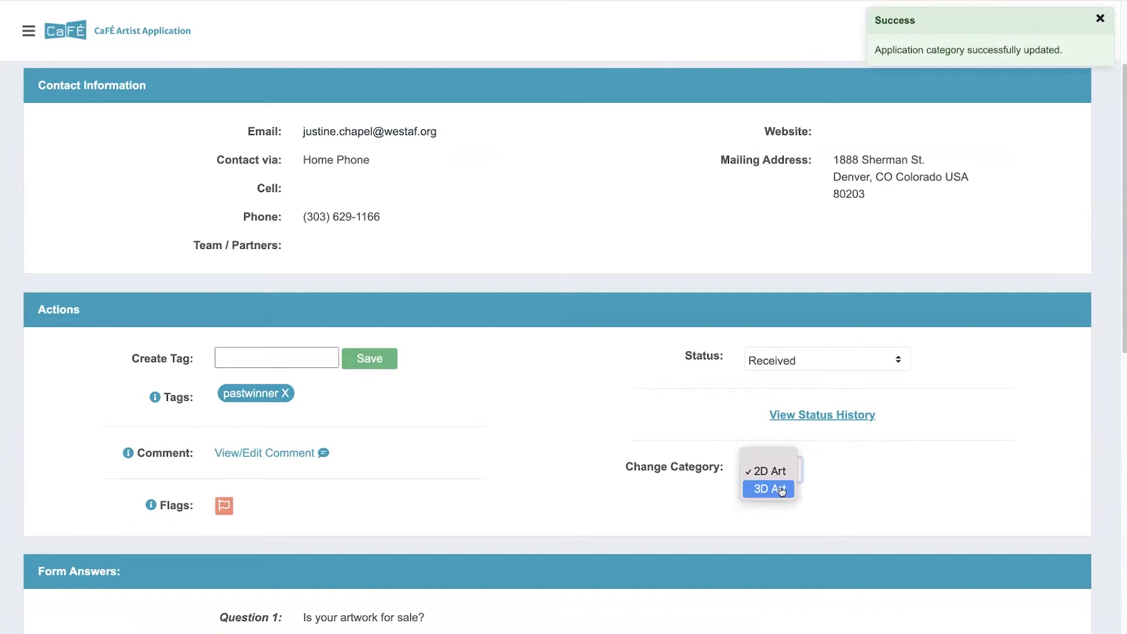
{"action": "key", "text": "Return"}
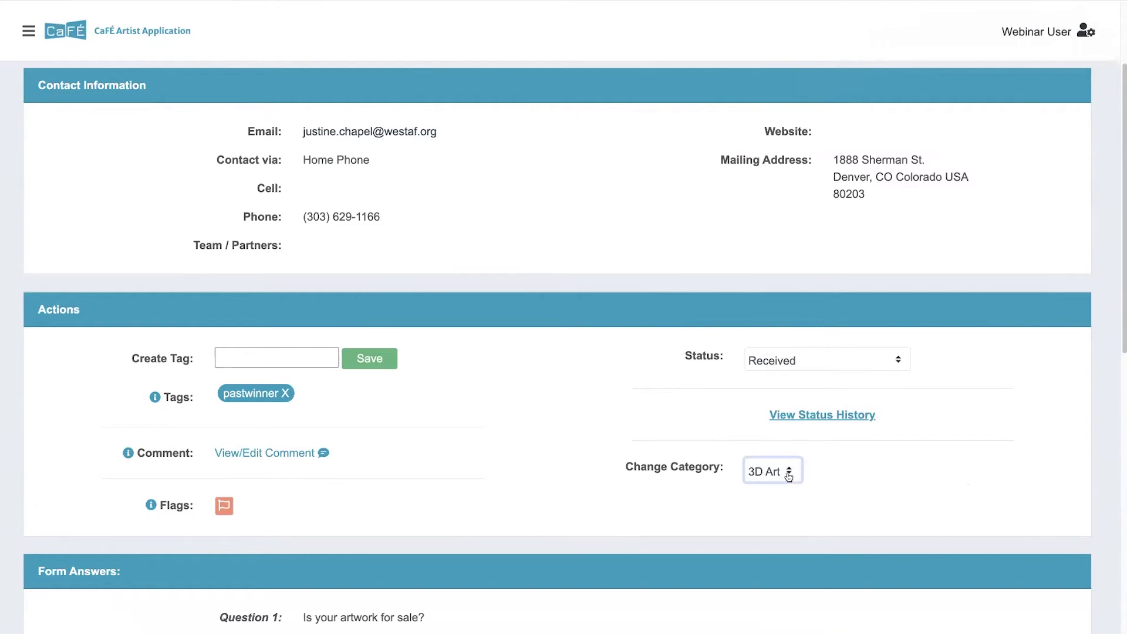
{"action": "scroll", "coordinate": [789, 478], "scroll_direction": "down", "scroll_amount": 1}
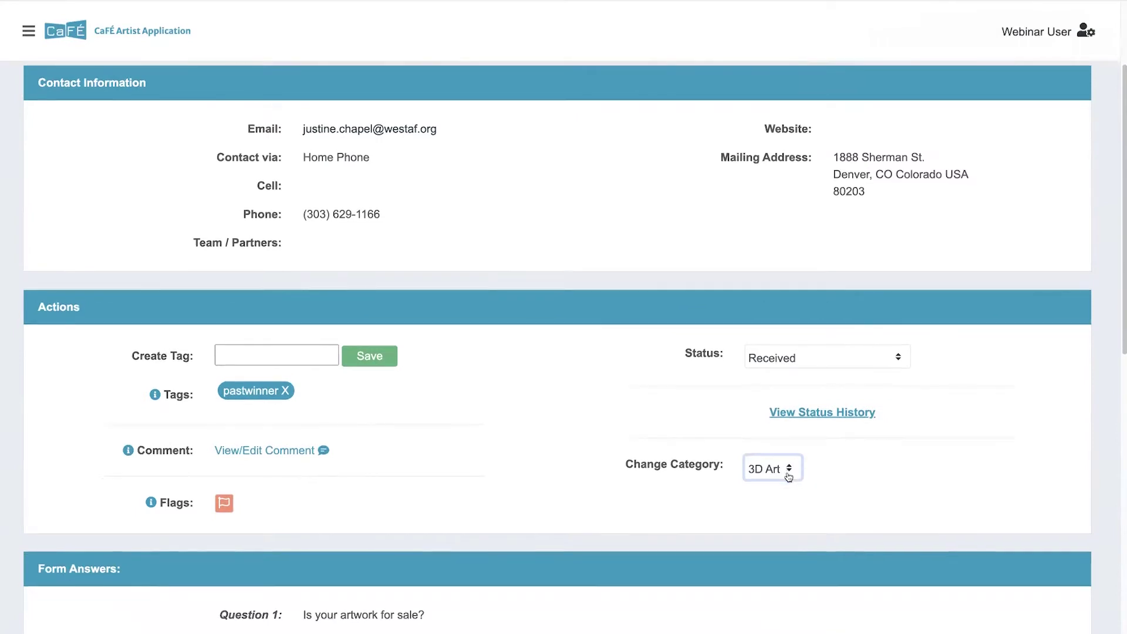
{"action": "scroll", "coordinate": [918, 483], "scroll_direction": "down", "scroll_amount": 4}
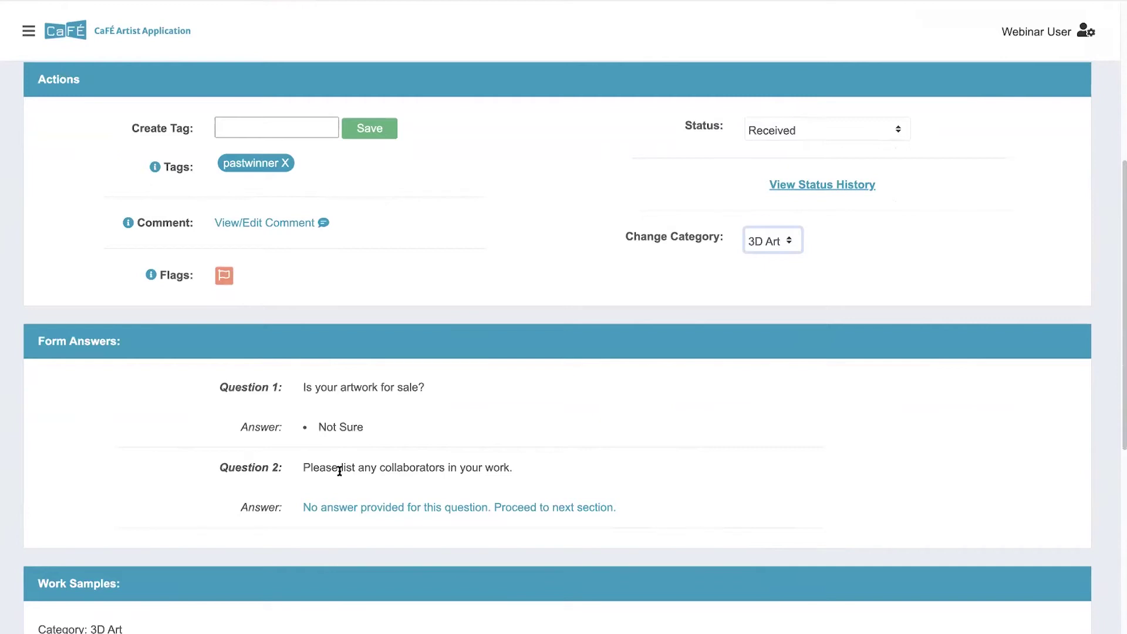
Step: Scroll to the Work Samples entry Abstract Orbs: 3D Art, 24" x 24" x 24", $700.00, 2019
{"action": "left_click_drag", "start_coordinate": [302, 509], "coordinate": [622, 513]}
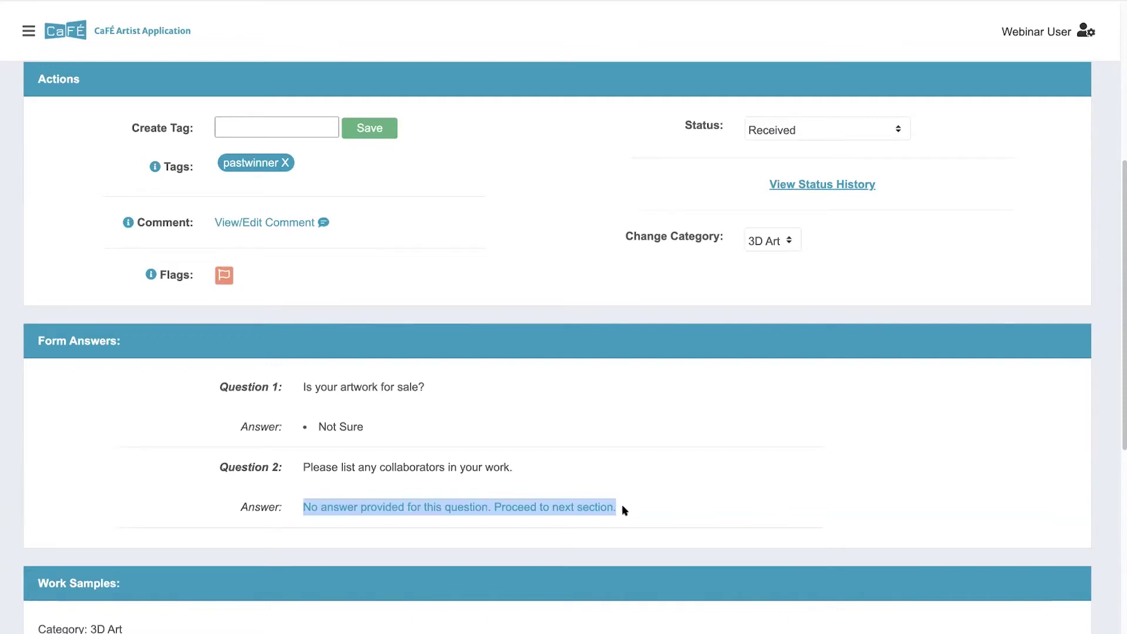
{"action": "left_click", "coordinate": [623, 510]}
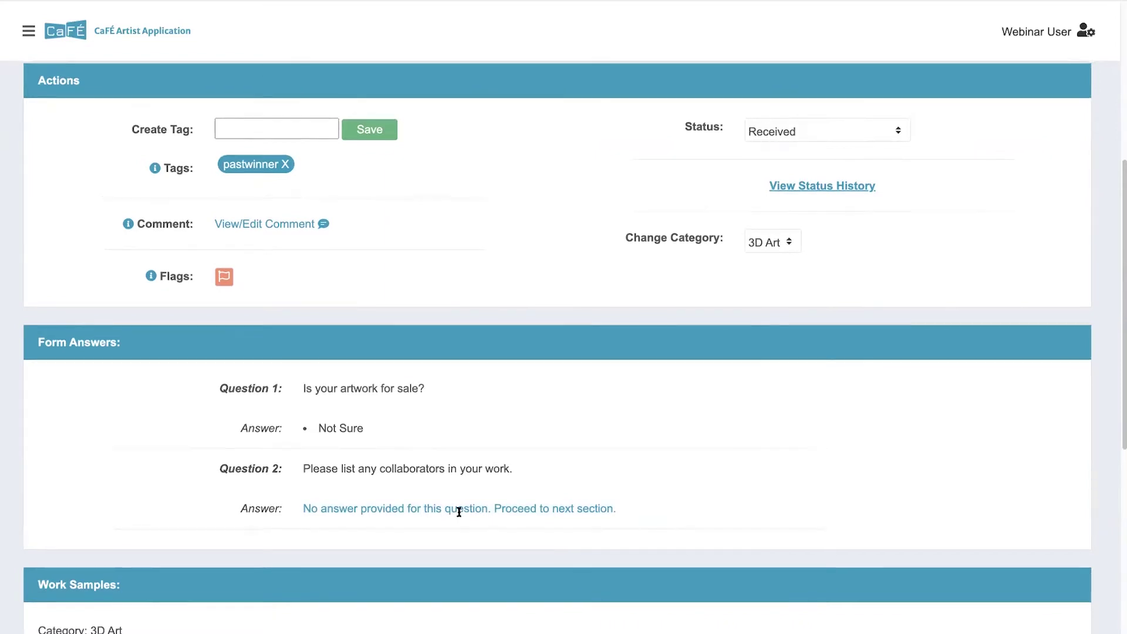
{"action": "scroll", "coordinate": [452, 504], "scroll_direction": "down", "scroll_amount": 2}
{"action": "scroll", "coordinate": [267, 417], "scroll_direction": "down", "scroll_amount": 2}
{"action": "scroll", "coordinate": [263, 424], "scroll_direction": "down", "scroll_amount": 2}
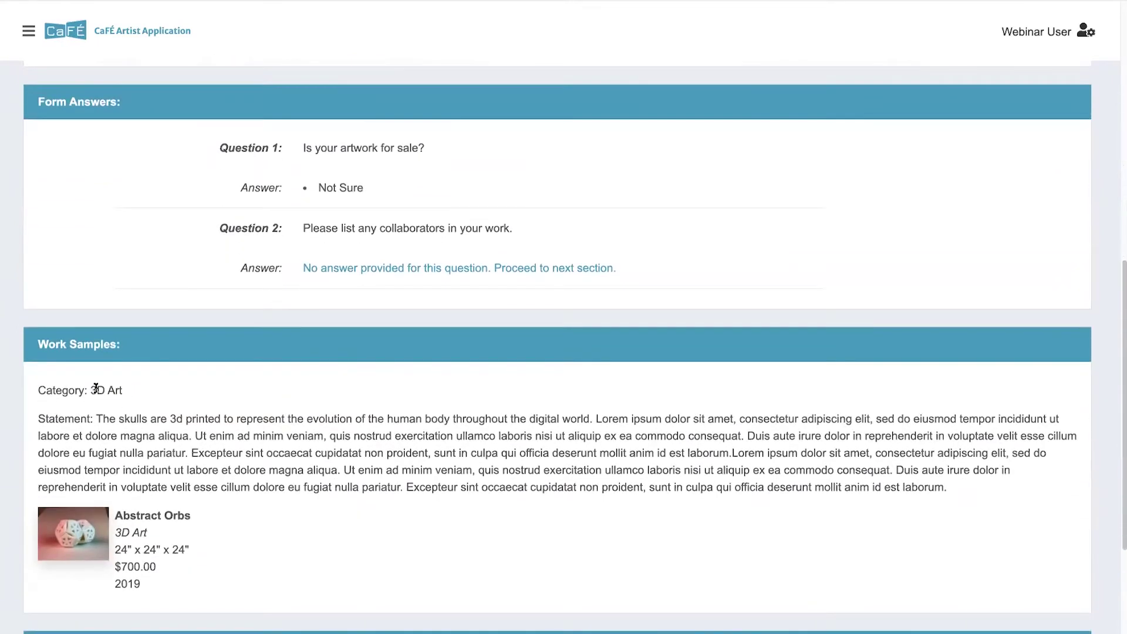
{"action": "left_click_drag", "start_coordinate": [96, 419], "coordinate": [101, 418]}
{"action": "left_click", "coordinate": [99, 417]}
{"action": "left_click", "coordinate": [71, 530]}
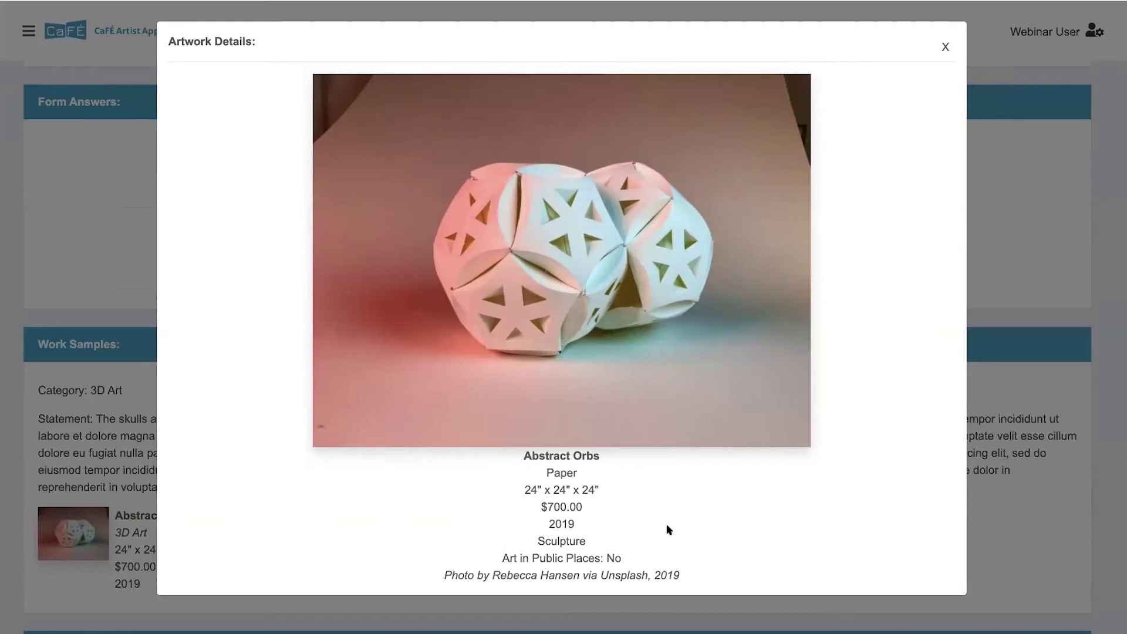
{"action": "left_click", "coordinate": [945, 46]}
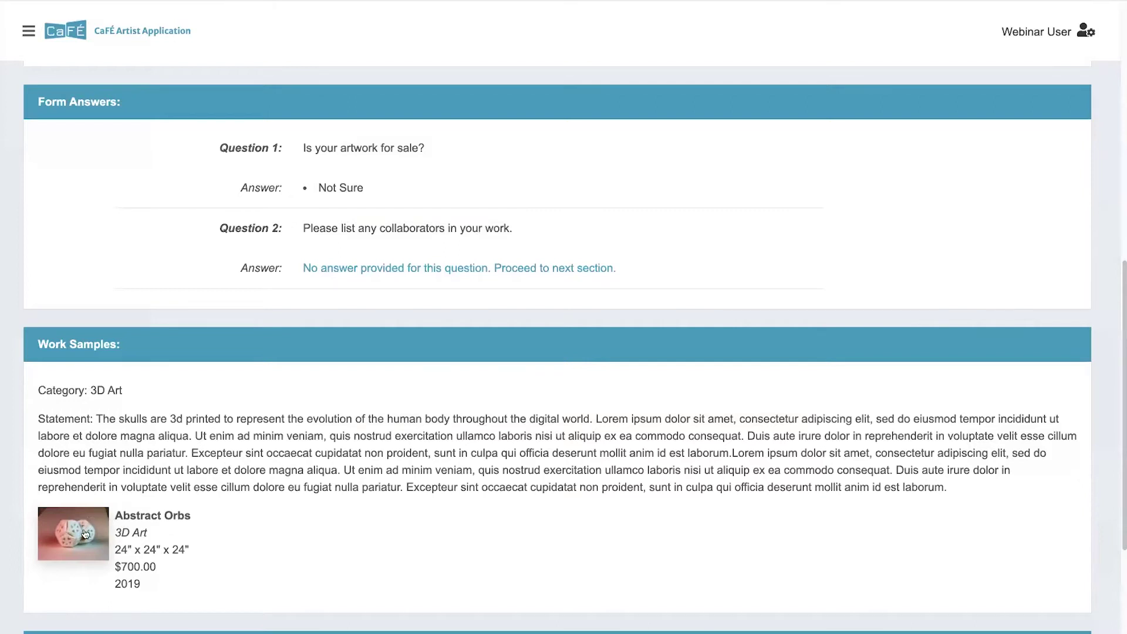
Step: Open the next application and scroll through its details
{"action": "scroll", "coordinate": [84, 532], "scroll_direction": "up", "scroll_amount": 15}
{"action": "left_click_drag", "start_coordinate": [112, 122], "coordinate": [215, 124]}
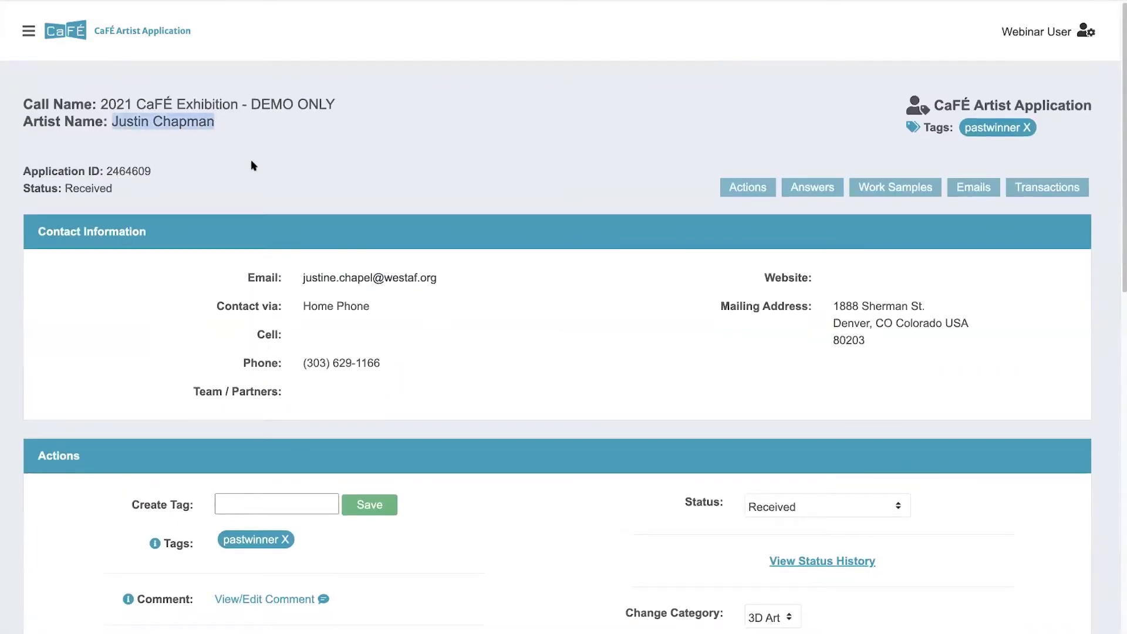
{"action": "scroll", "coordinate": [641, 364], "scroll_direction": "down", "scroll_amount": 15}
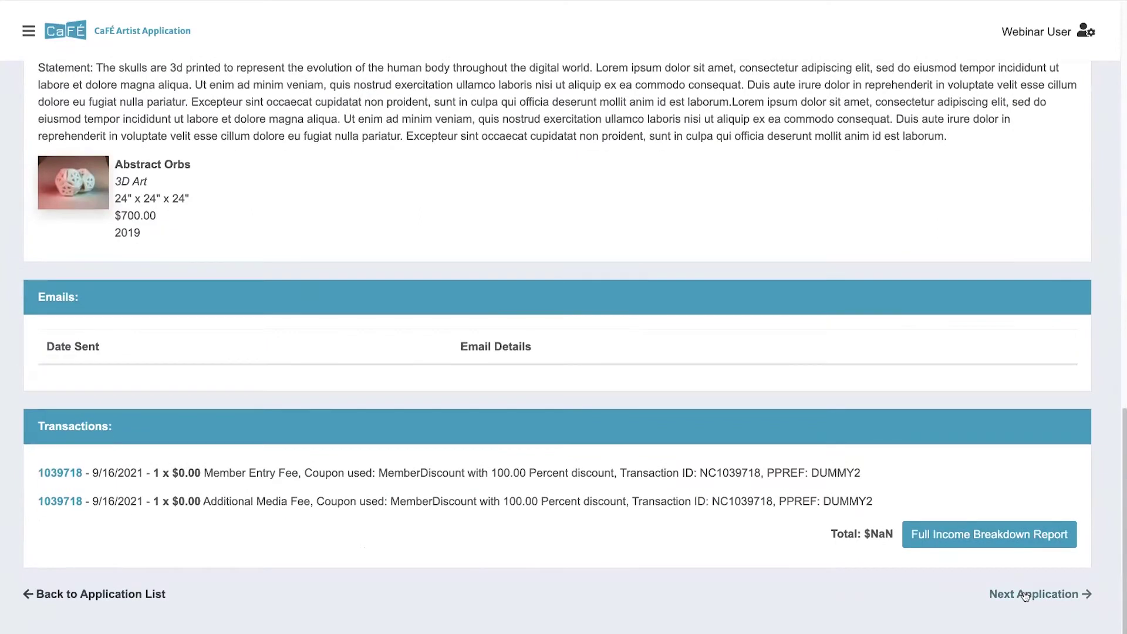
{"action": "left_click", "coordinate": [1033, 594]}
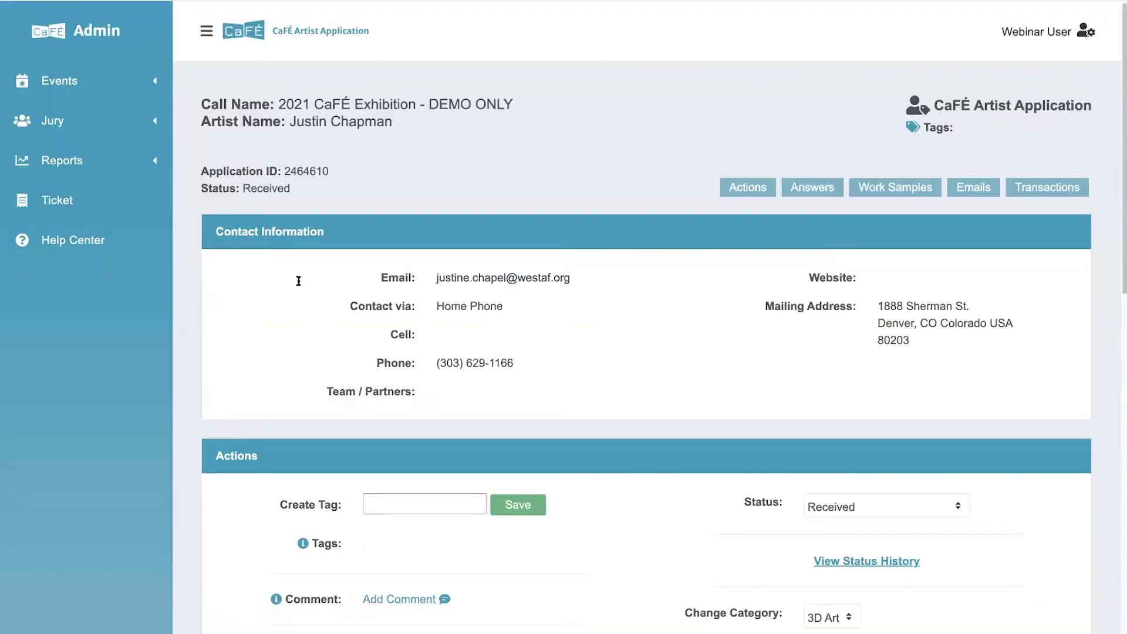
{"action": "left_click", "coordinate": [198, 32]}
{"action": "scroll", "coordinate": [294, 354], "scroll_direction": "down", "scroll_amount": 10}
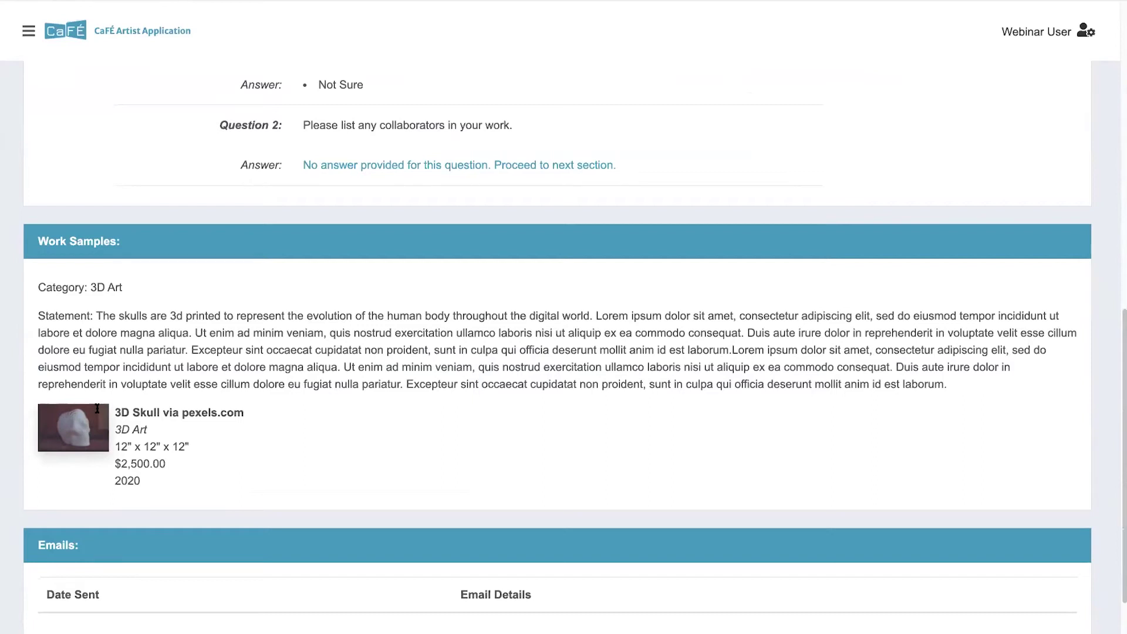
{"action": "scroll", "coordinate": [335, 351], "scroll_direction": "up", "scroll_amount": 3}
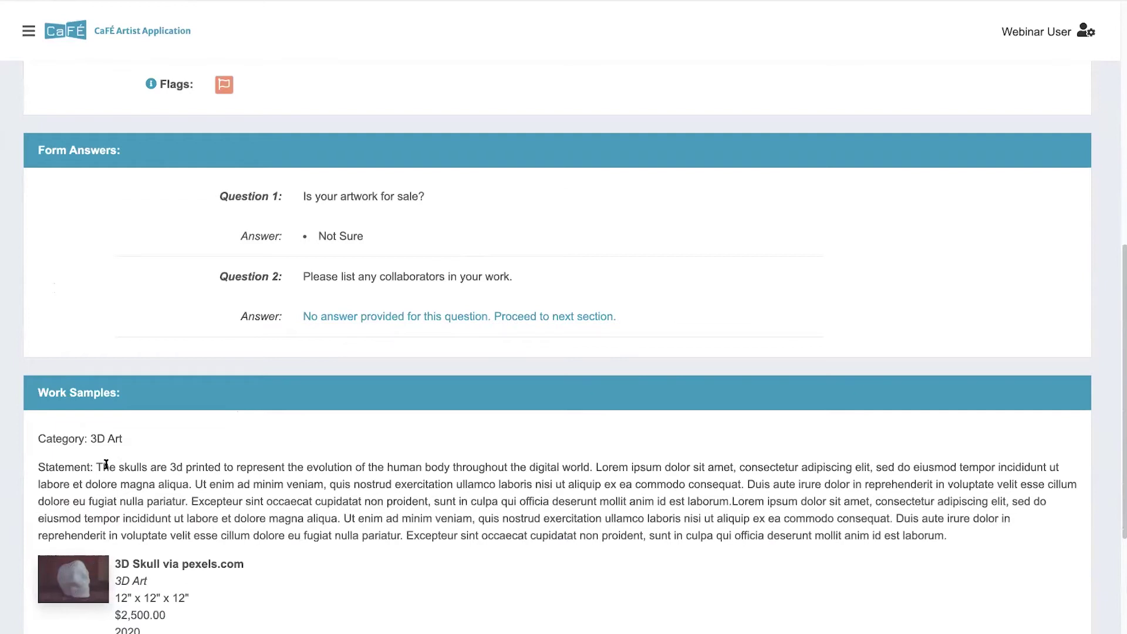
{"action": "scroll", "coordinate": [296, 459], "scroll_direction": "down", "scroll_amount": 6}
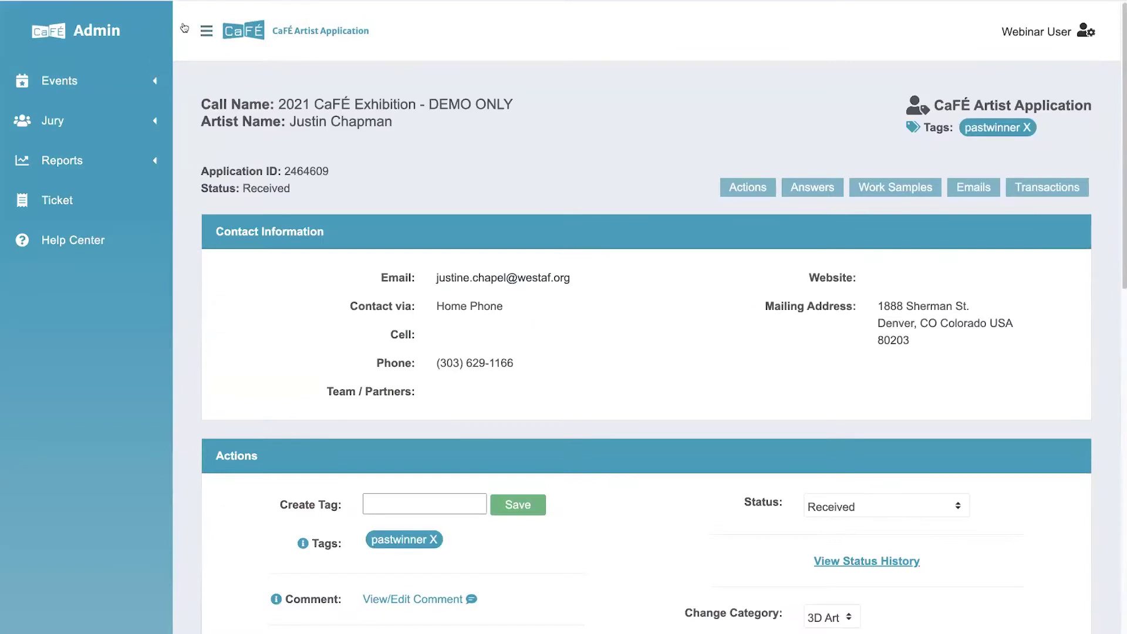
Step: Hide the side navigation and scroll through the application record to compare
{"action": "left_click", "coordinate": [184, 28]}
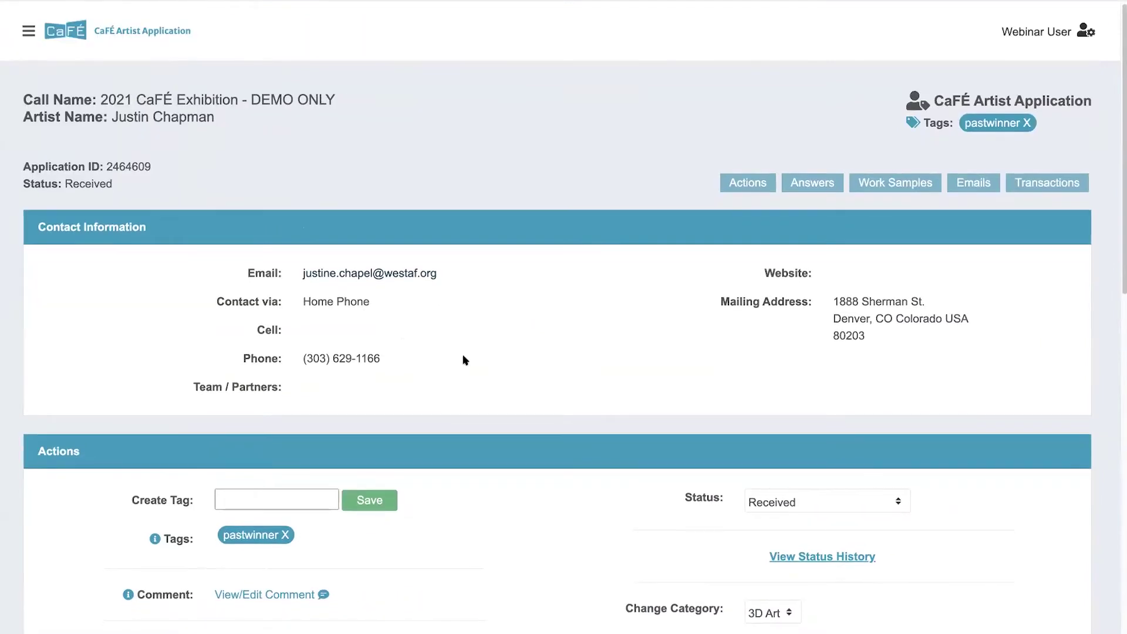
{"action": "scroll", "coordinate": [463, 359], "scroll_direction": "down", "scroll_amount": 8}
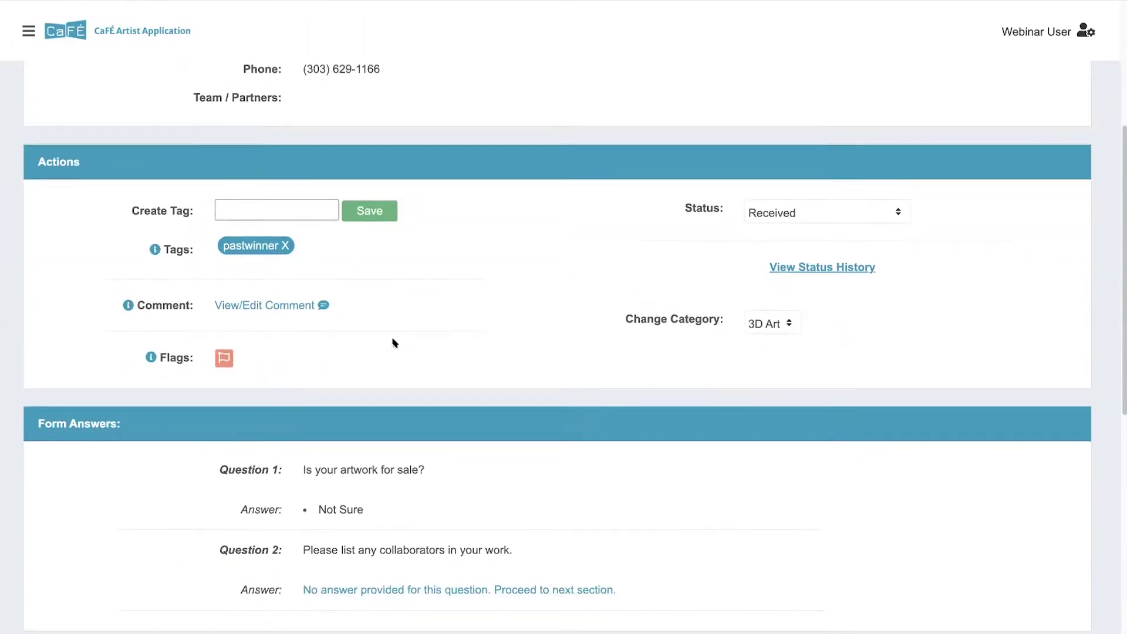
{"action": "scroll", "coordinate": [399, 367], "scroll_direction": "down", "scroll_amount": 5}
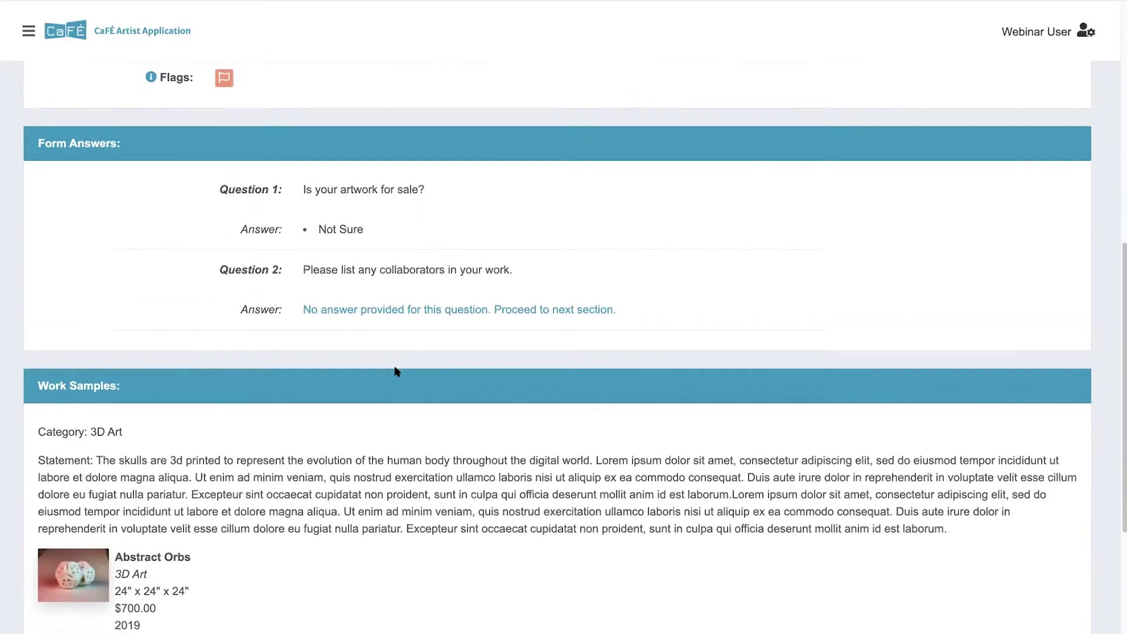
{"action": "scroll", "coordinate": [397, 371], "scroll_direction": "down", "scroll_amount": 3}
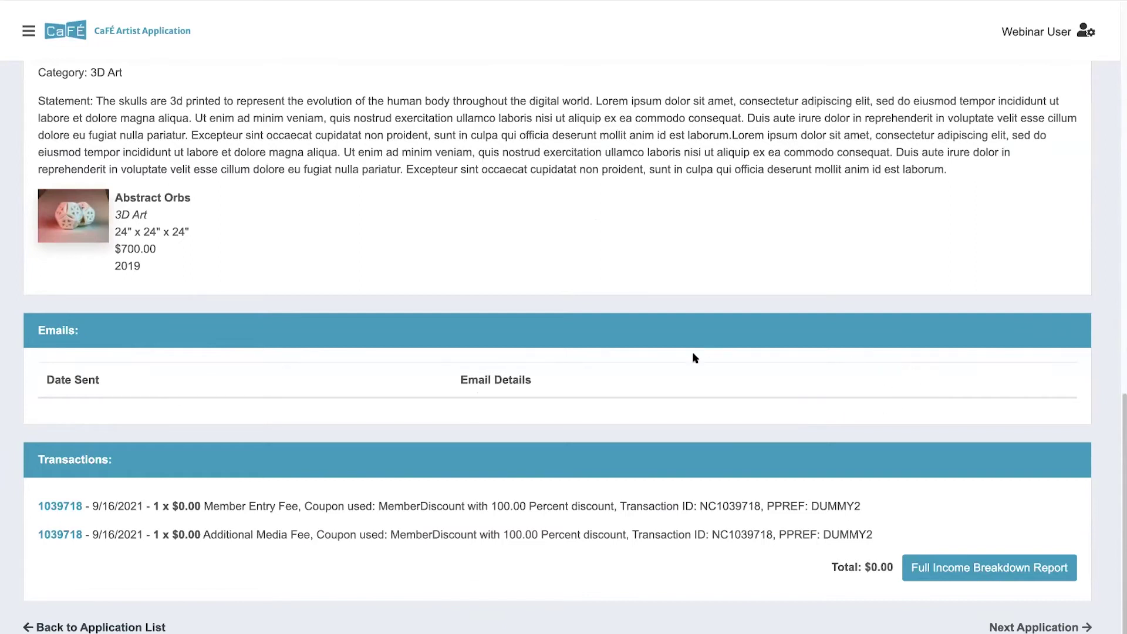
{"action": "scroll", "coordinate": [692, 343], "scroll_direction": "up", "scroll_amount": 8}
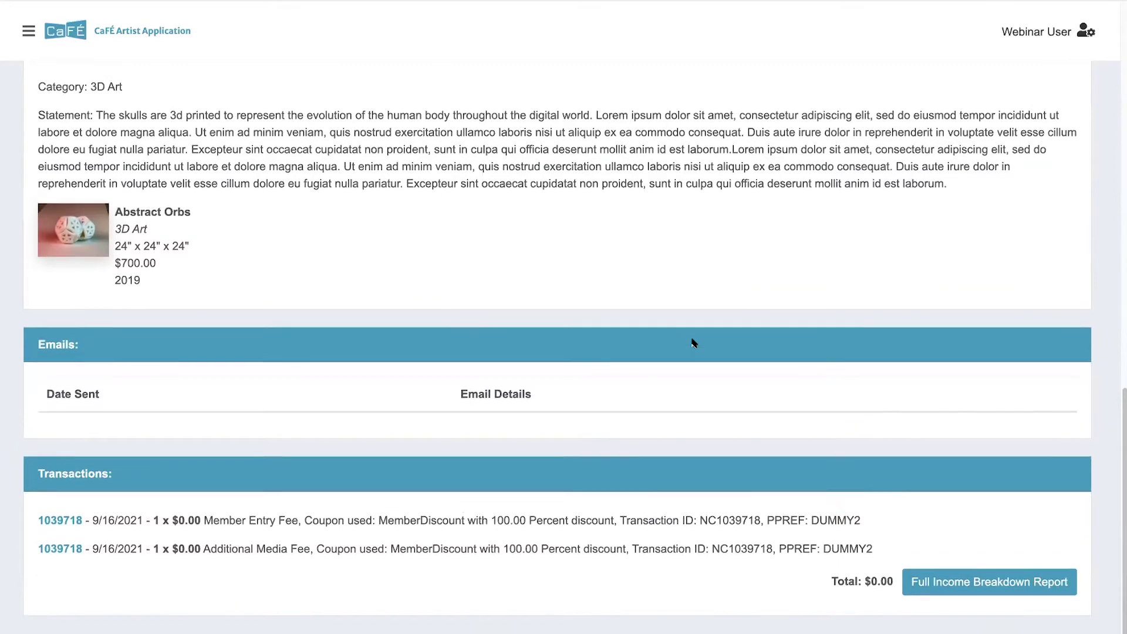
{"action": "scroll", "coordinate": [692, 343], "scroll_direction": "up", "scroll_amount": 7}
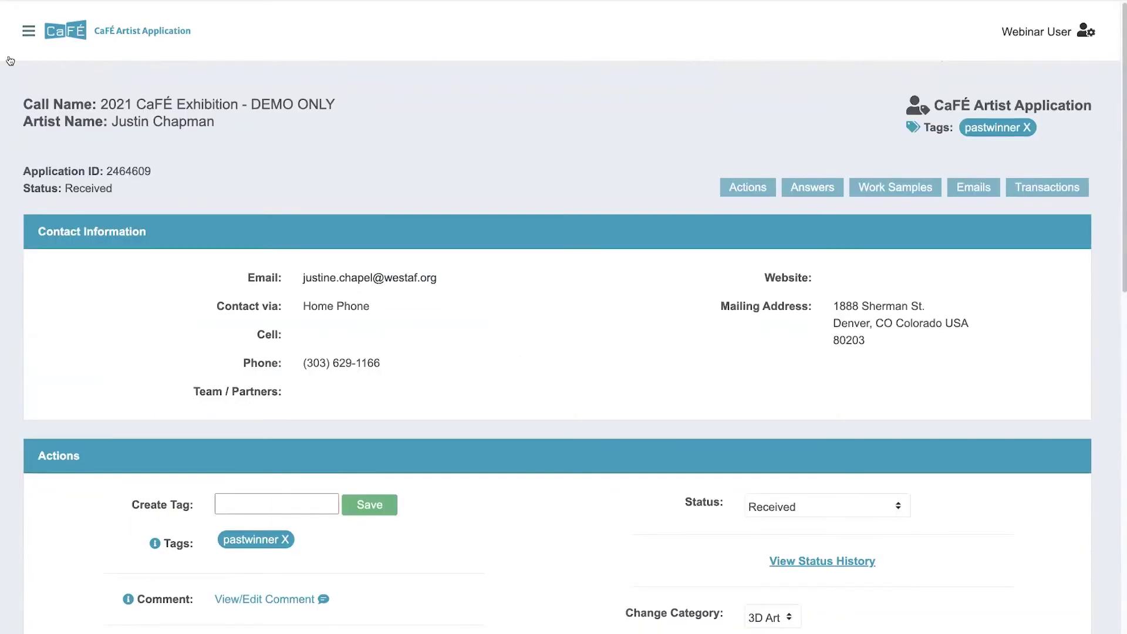
Step: Expand Events in the admin menu and start an email to this artist on Event Communication
{"action": "left_click", "coordinate": [29, 30]}
{"action": "left_click", "coordinate": [50, 80]}
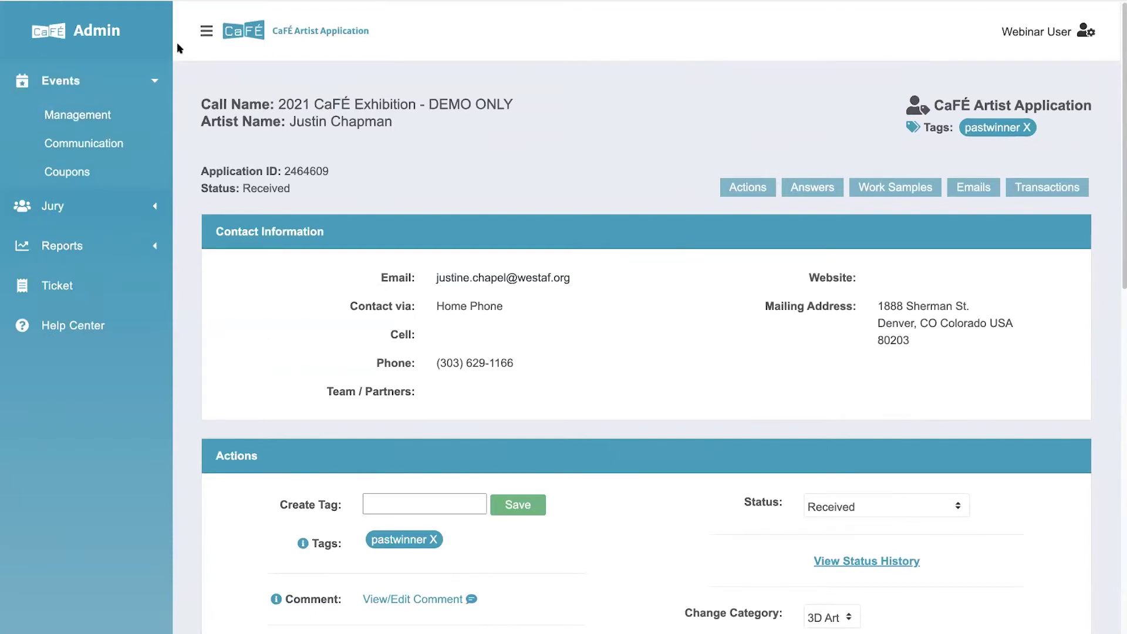
{"action": "left_click", "coordinate": [201, 29]}
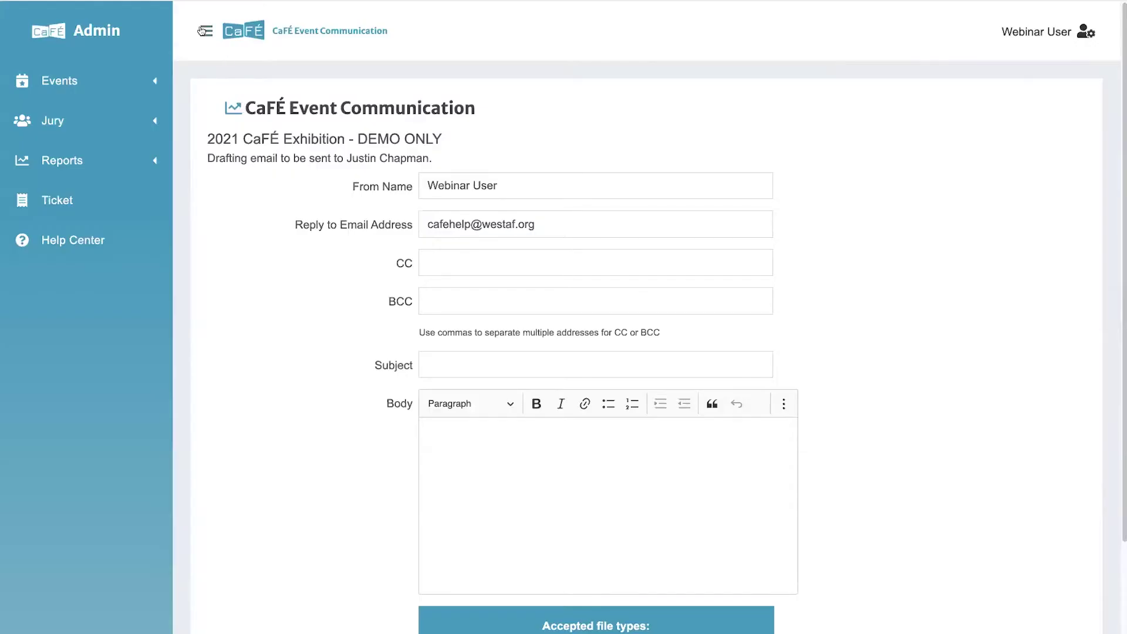
{"action": "left_click", "coordinate": [201, 31]}
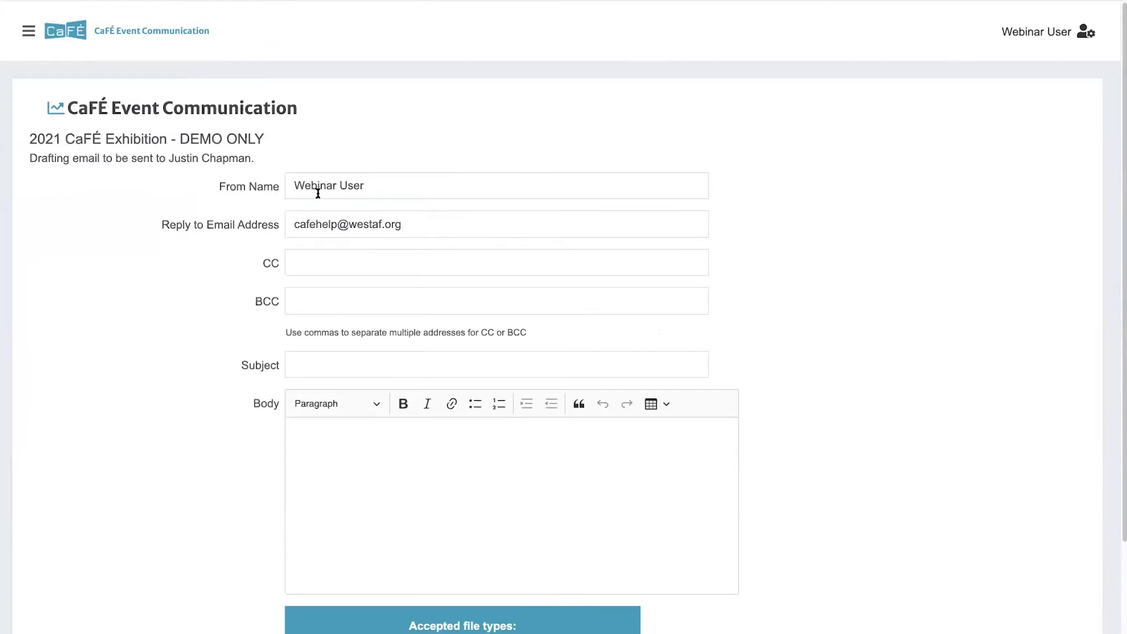
{"action": "scroll", "coordinate": [369, 352], "scroll_direction": "down", "scroll_amount": 2}
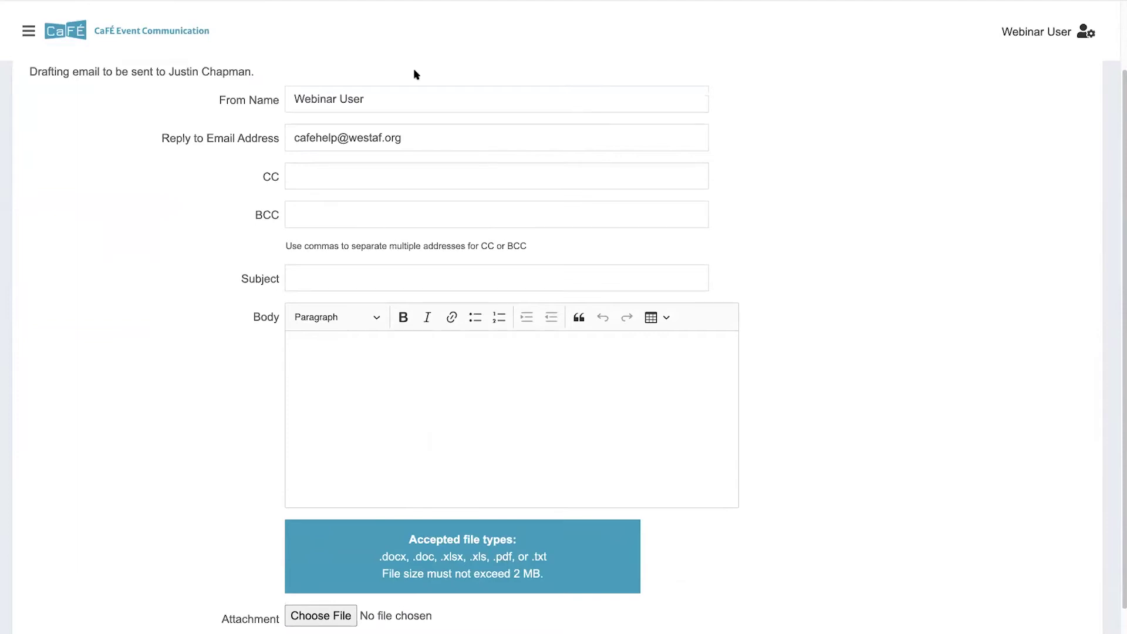
{"action": "left_click_drag", "start_coordinate": [417, 141], "coordinate": [280, 142]}
{"action": "left_click", "coordinate": [281, 142]}
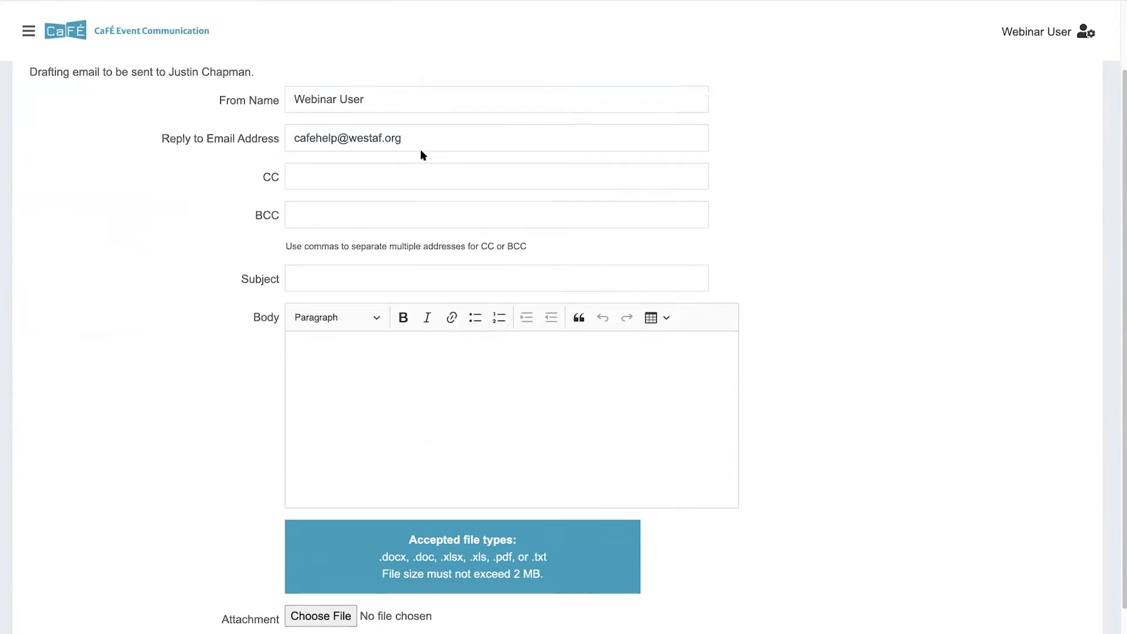
{"action": "scroll", "coordinate": [421, 155], "scroll_direction": "up", "scroll_amount": 2}
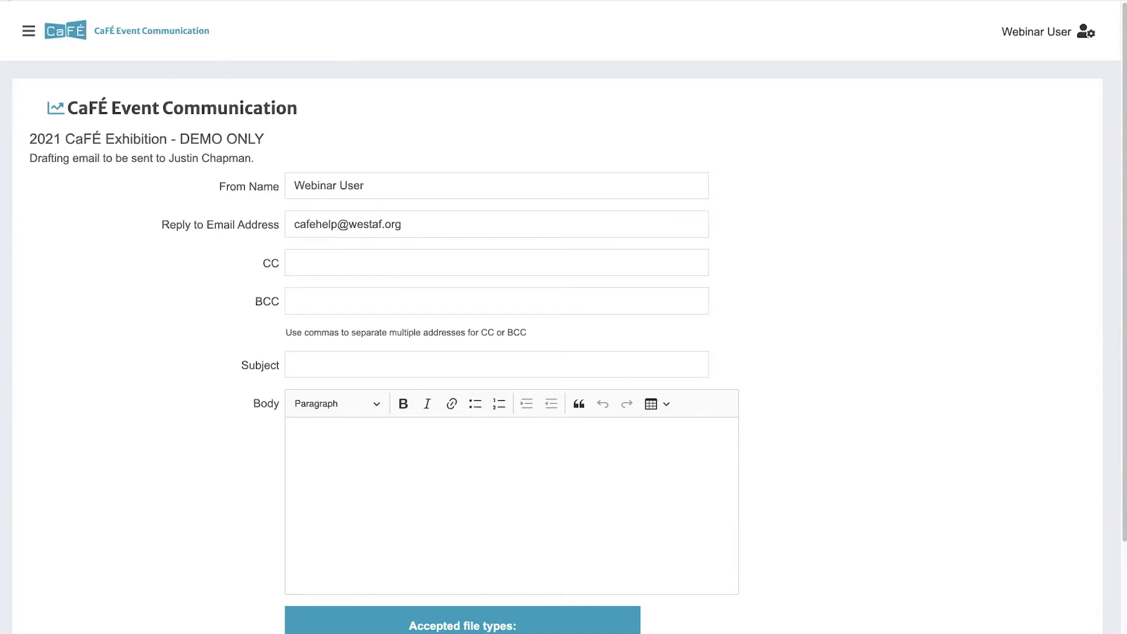
{"action": "key", "text": "alt+Left"}
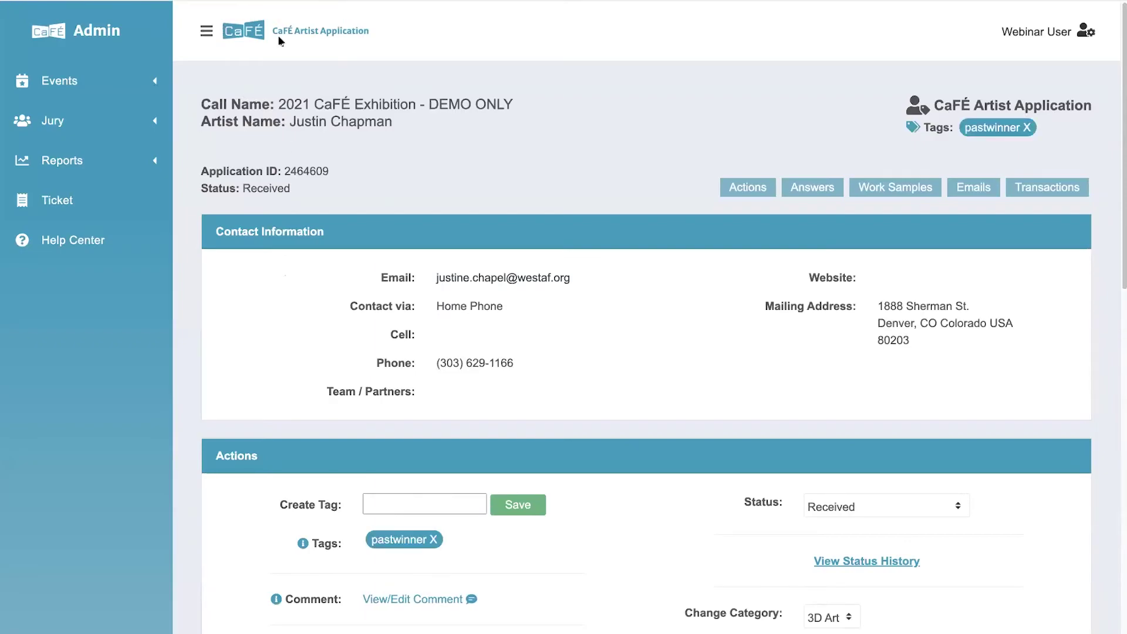
Step: Check the $0.00 transactions total and the 100.00 Percent discount, then go back to the application list
{"action": "left_click", "coordinate": [207, 30]}
{"action": "scroll", "coordinate": [491, 403], "scroll_direction": "down", "scroll_amount": 15}
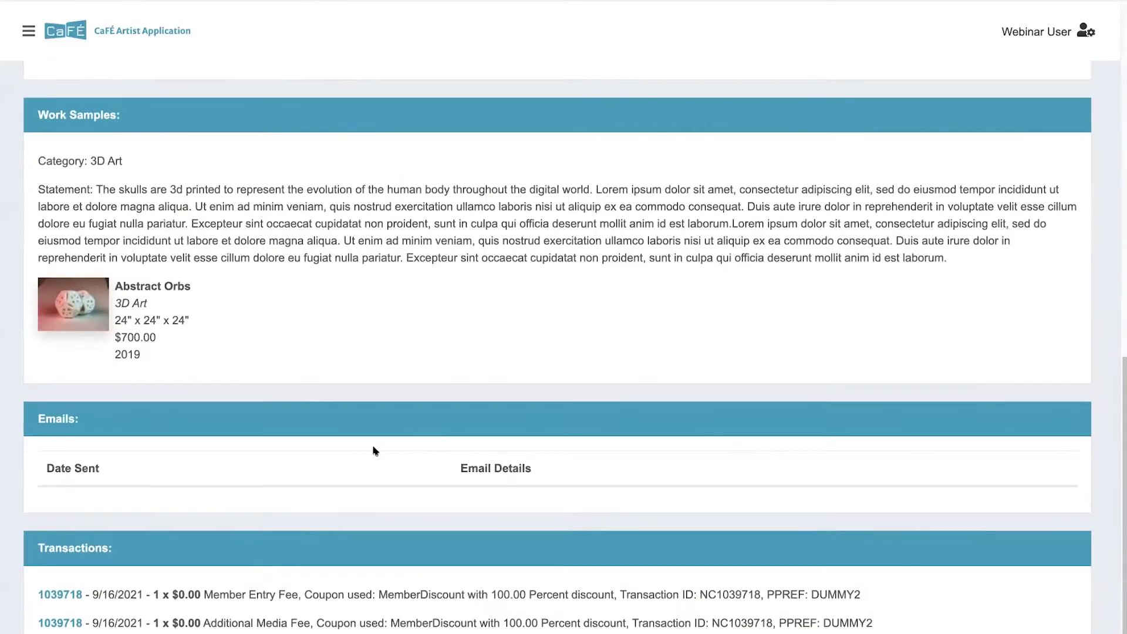
{"action": "scroll", "coordinate": [375, 451], "scroll_direction": "down", "scroll_amount": 1}
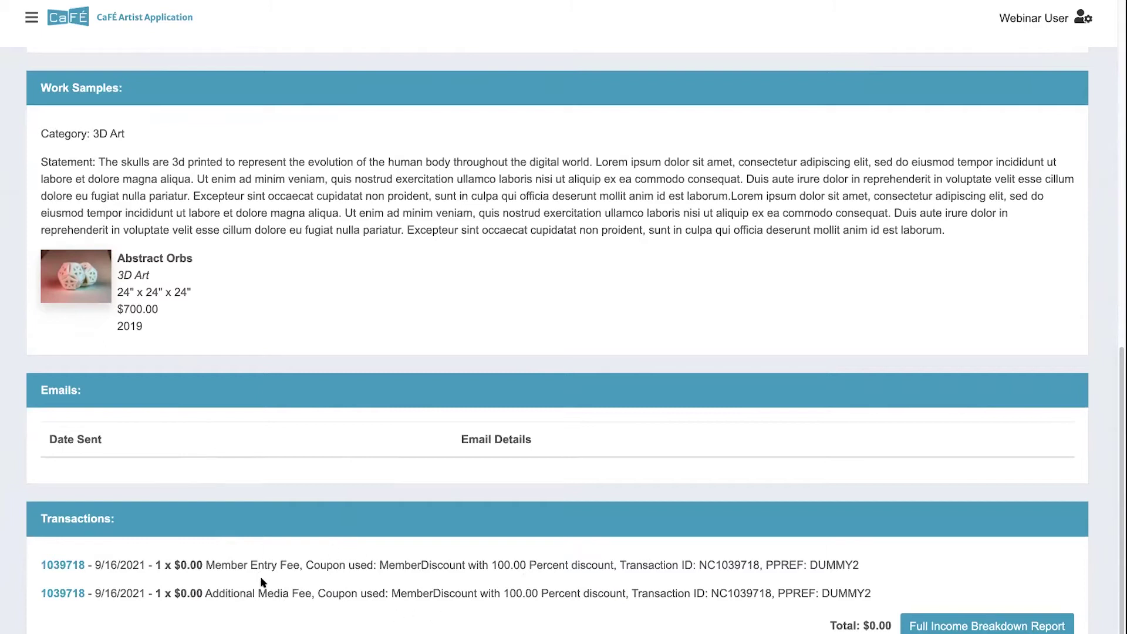
{"action": "left_click_drag", "start_coordinate": [831, 625], "coordinate": [890, 625]}
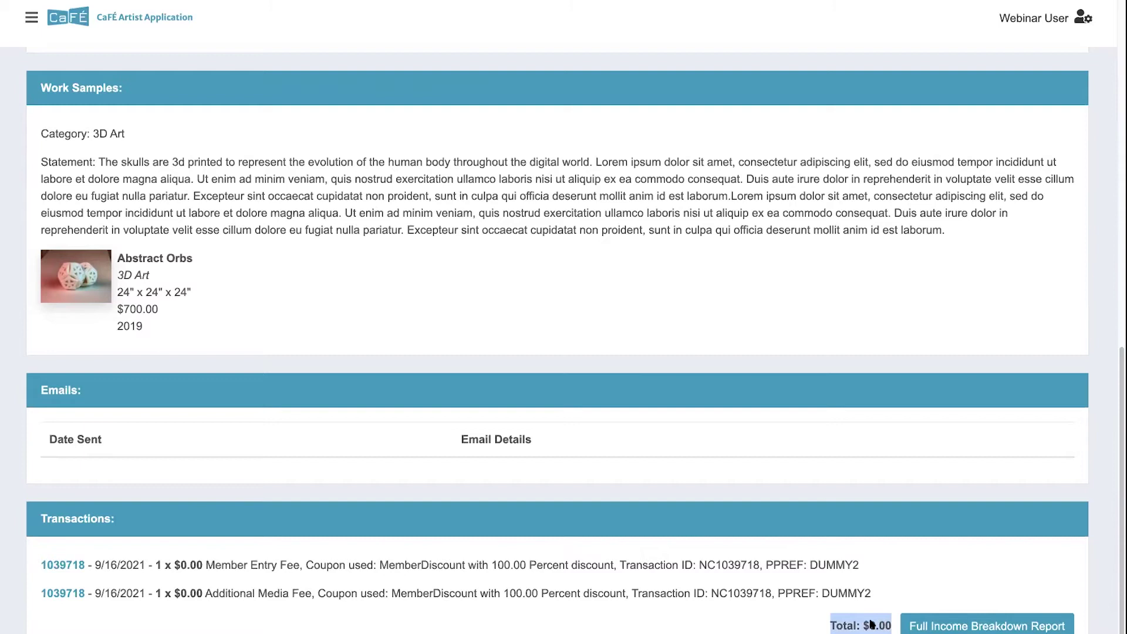
{"action": "left_click", "coordinate": [496, 563]}
{"action": "left_click_drag", "start_coordinate": [493, 565], "coordinate": [614, 565]}
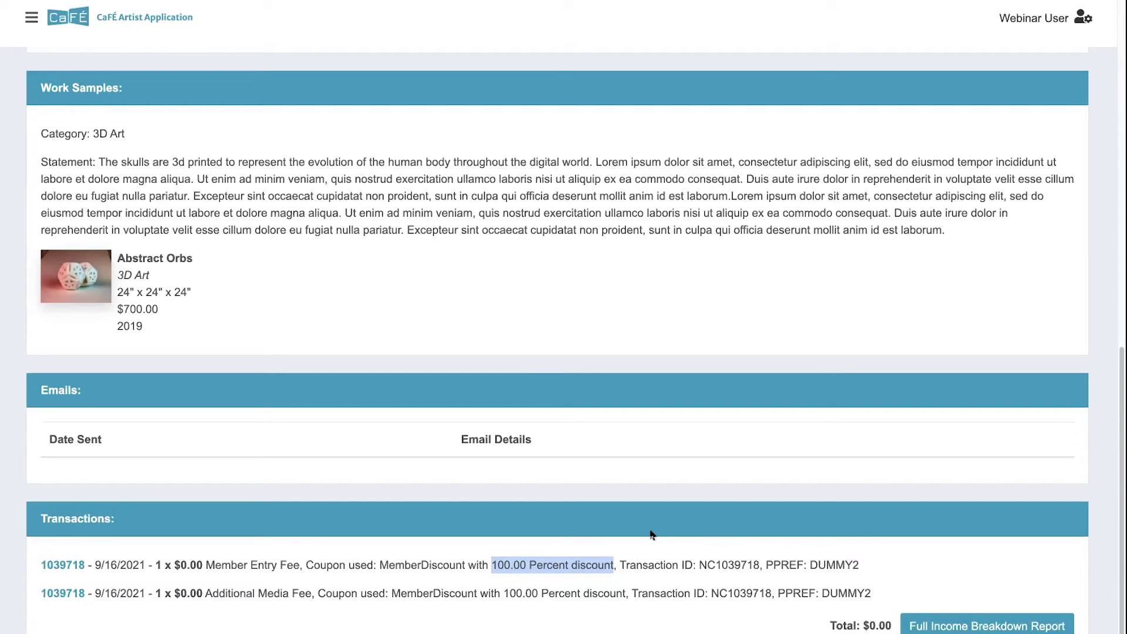
{"action": "scroll", "coordinate": [628, 520], "scroll_direction": "down", "scroll_amount": 2}
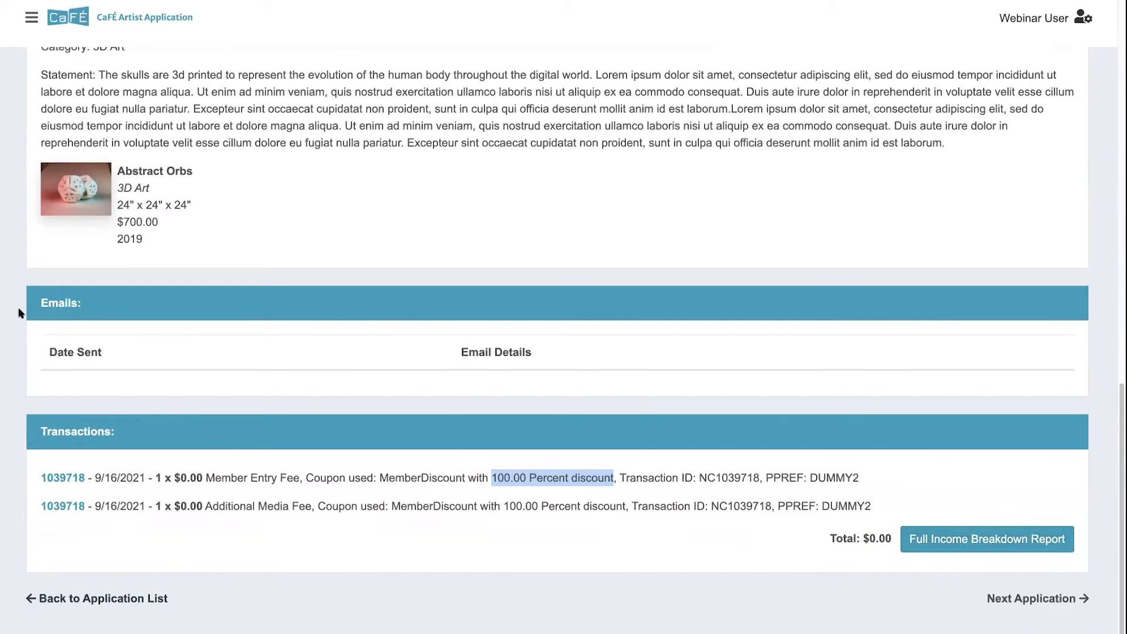
{"action": "left_click", "coordinate": [434, 453]}
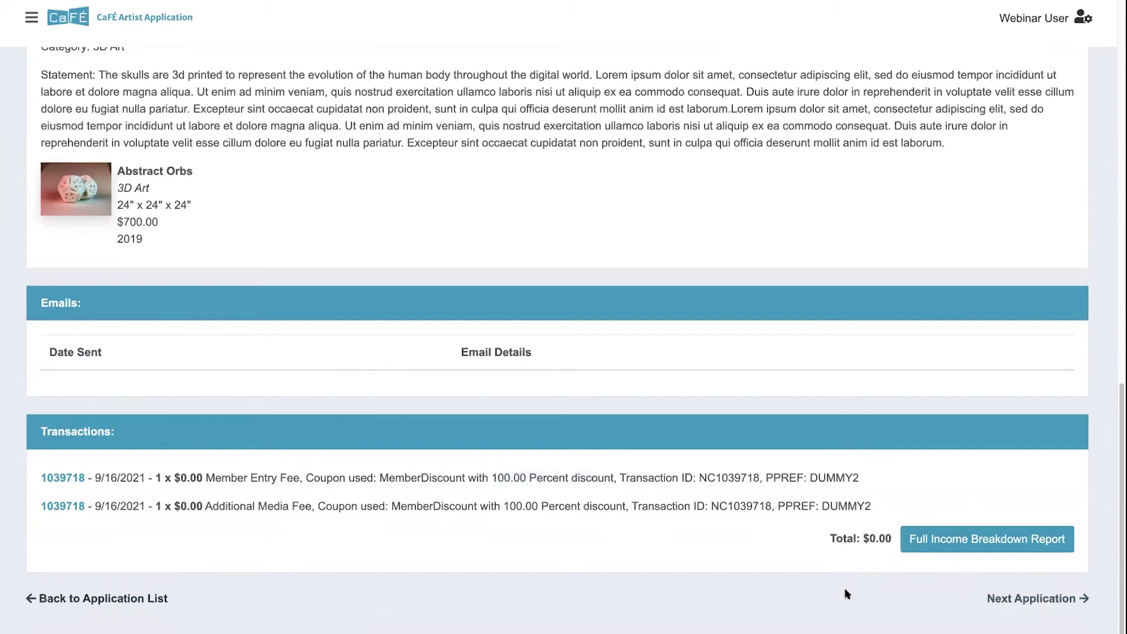
{"action": "left_click", "coordinate": [85, 599]}
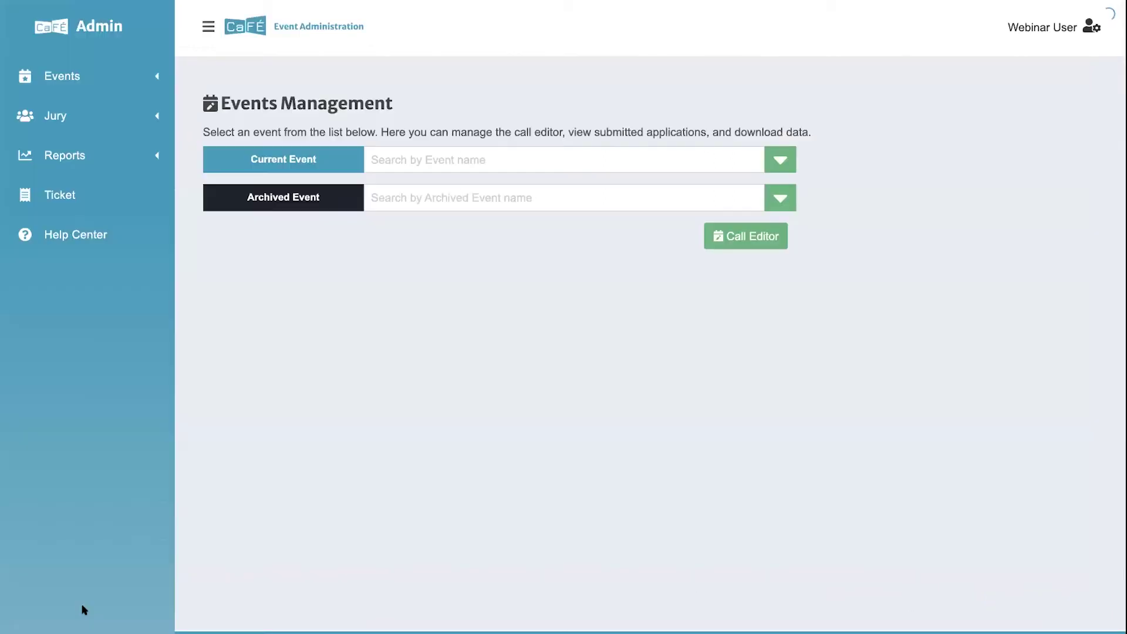
{"action": "left_click", "coordinate": [208, 28]}
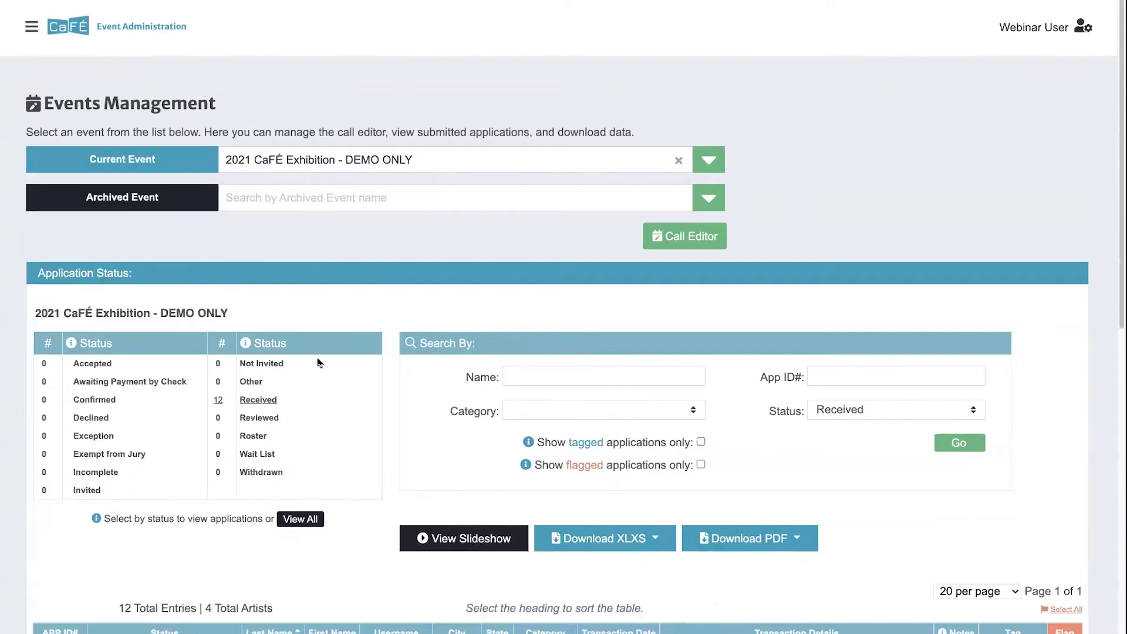
{"action": "scroll", "coordinate": [395, 377], "scroll_direction": "down", "scroll_amount": 6}
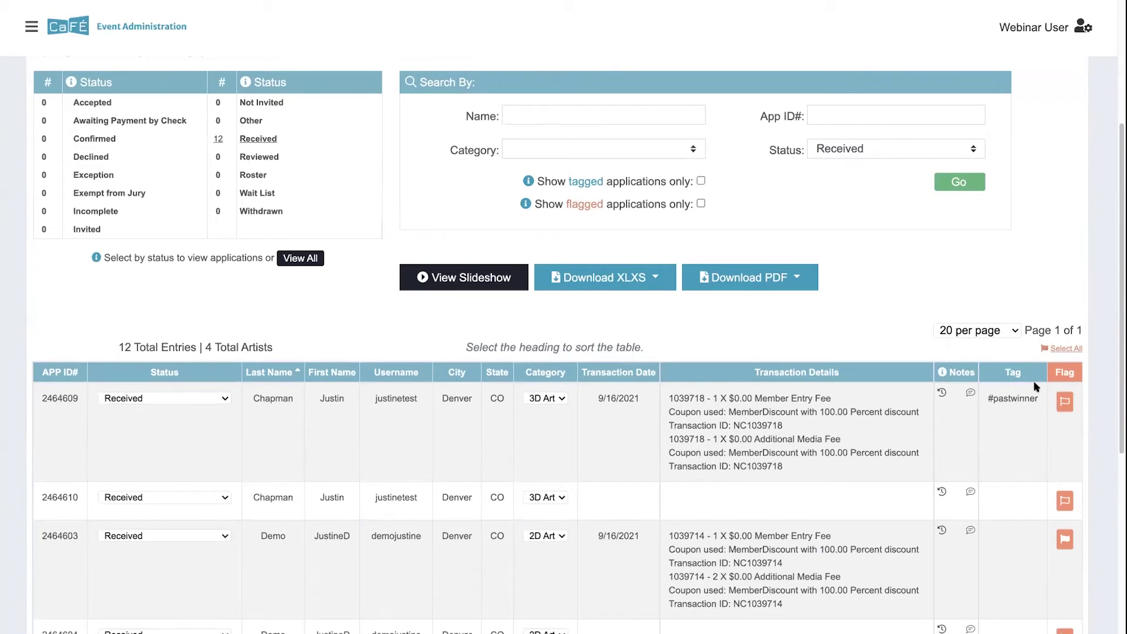
{"action": "left_click", "coordinate": [942, 394]}
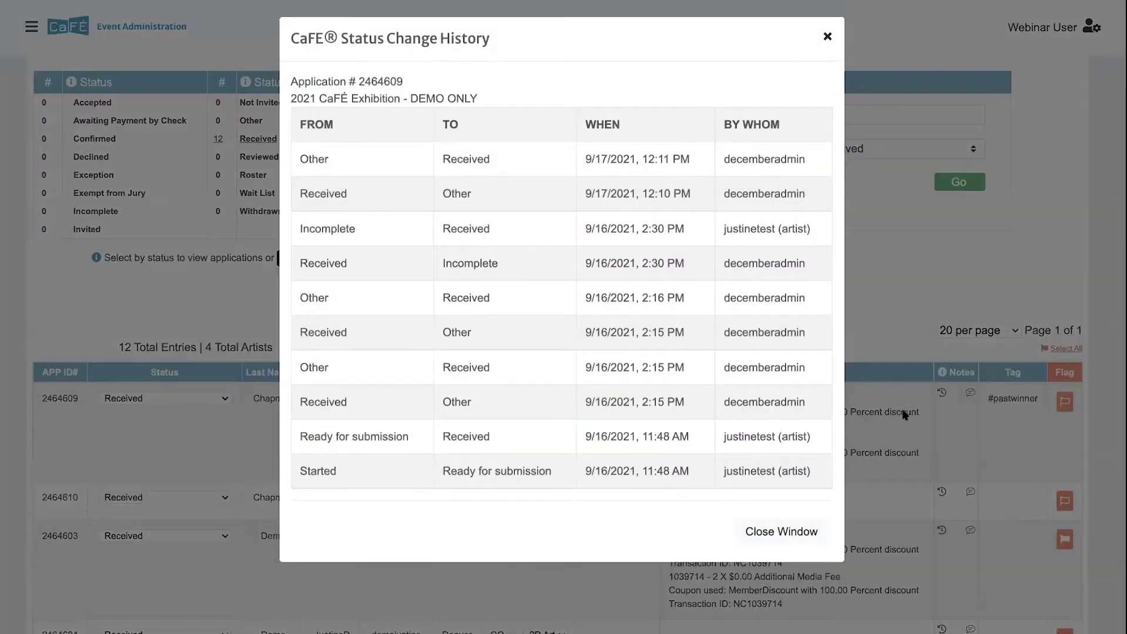
{"action": "left_click", "coordinate": [828, 38]}
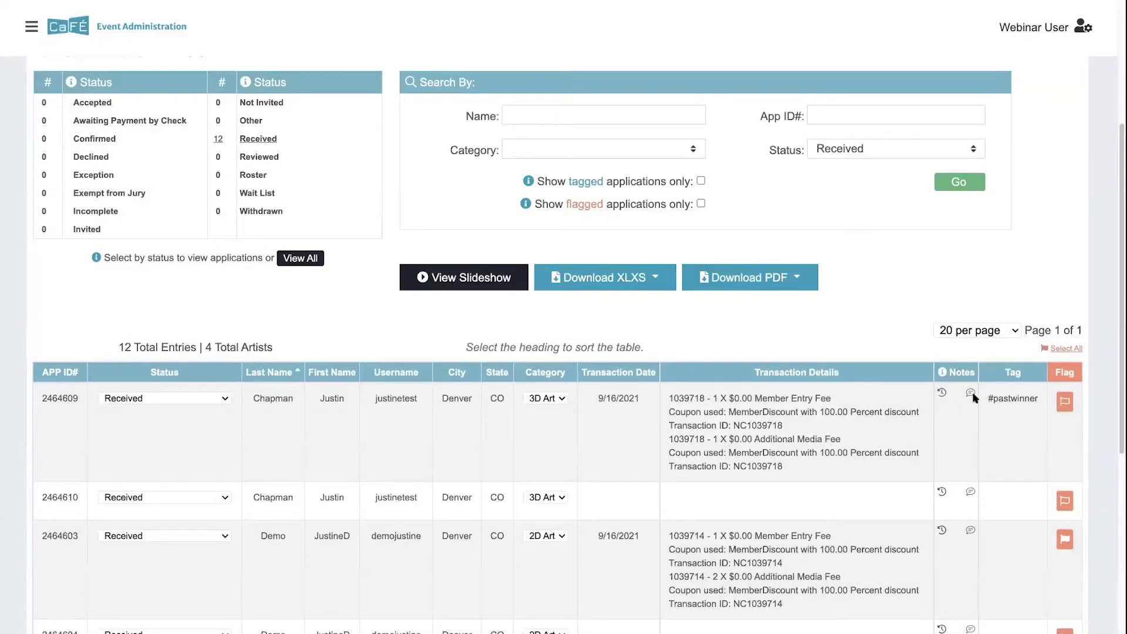
{"action": "left_click", "coordinate": [970, 393]}
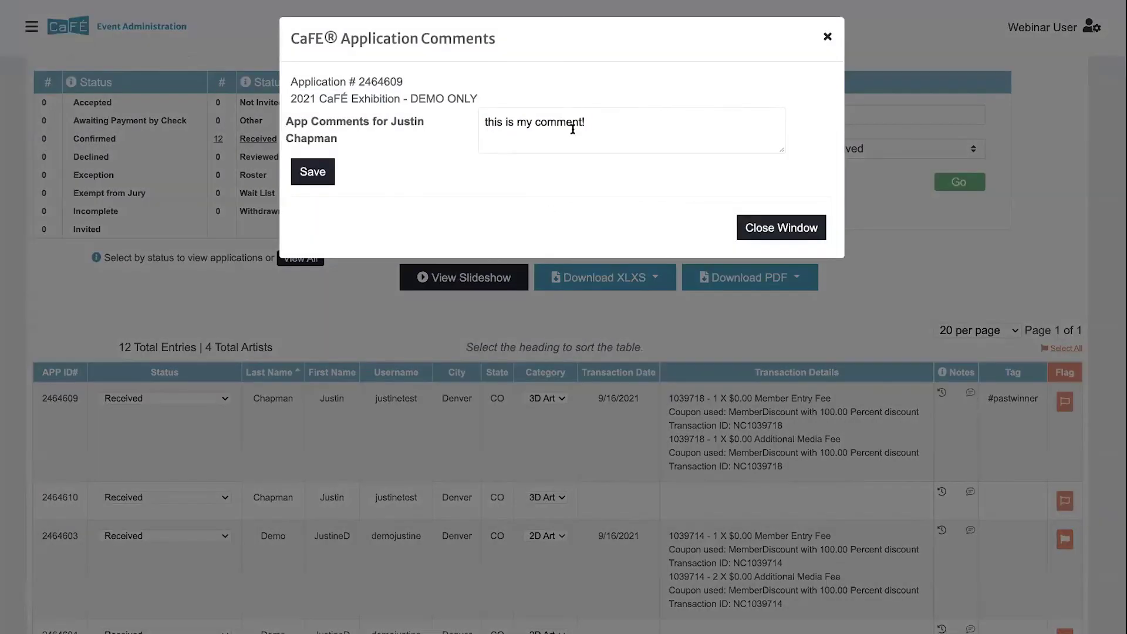
{"action": "left_click", "coordinate": [300, 176]}
{"action": "left_click", "coordinate": [763, 230]}
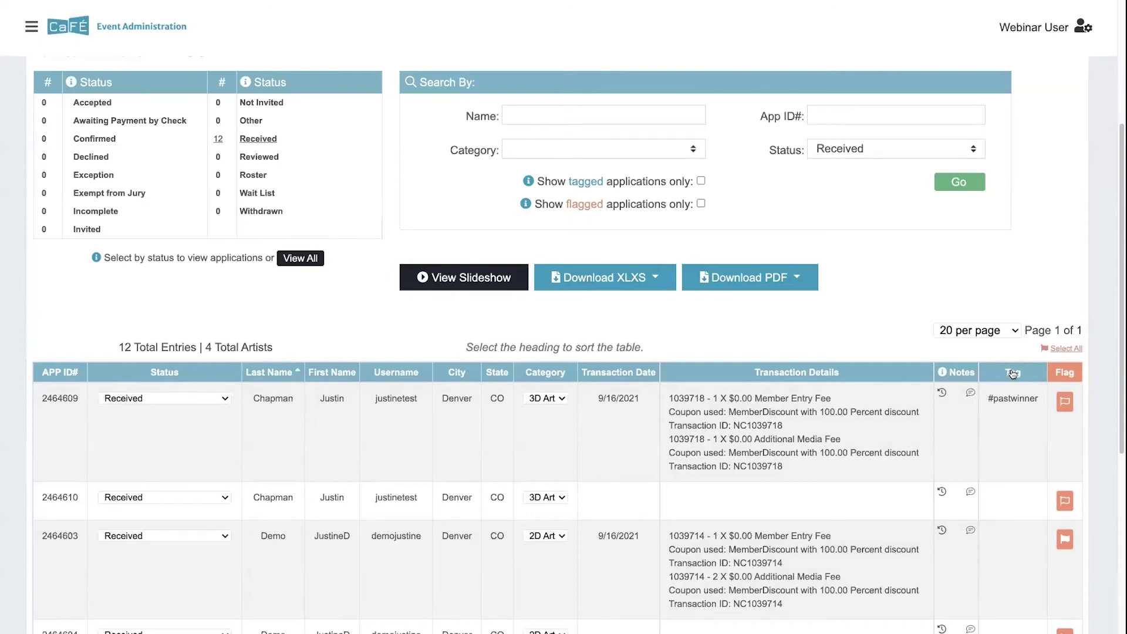
{"action": "left_click", "coordinate": [1068, 376]}
Step: Reverse the flag sort so the #pastwinner 3D Art application leads the 12 Received entries
{"action": "left_click", "coordinate": [1067, 376]}
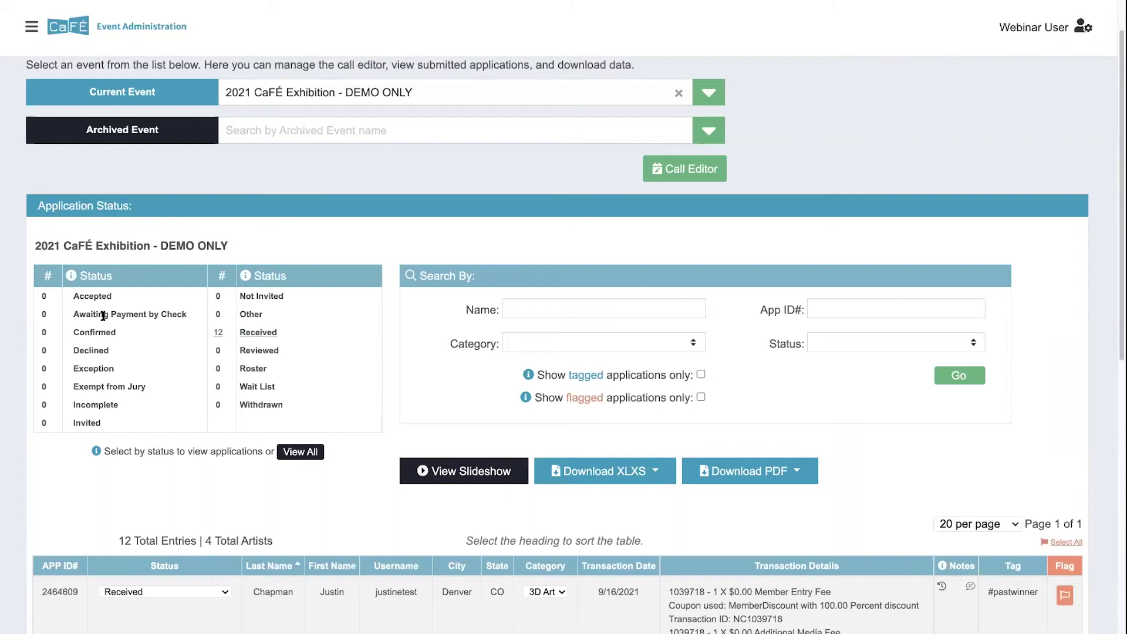
{"action": "left_click_drag", "start_coordinate": [112, 297], "coordinate": [72, 298]}
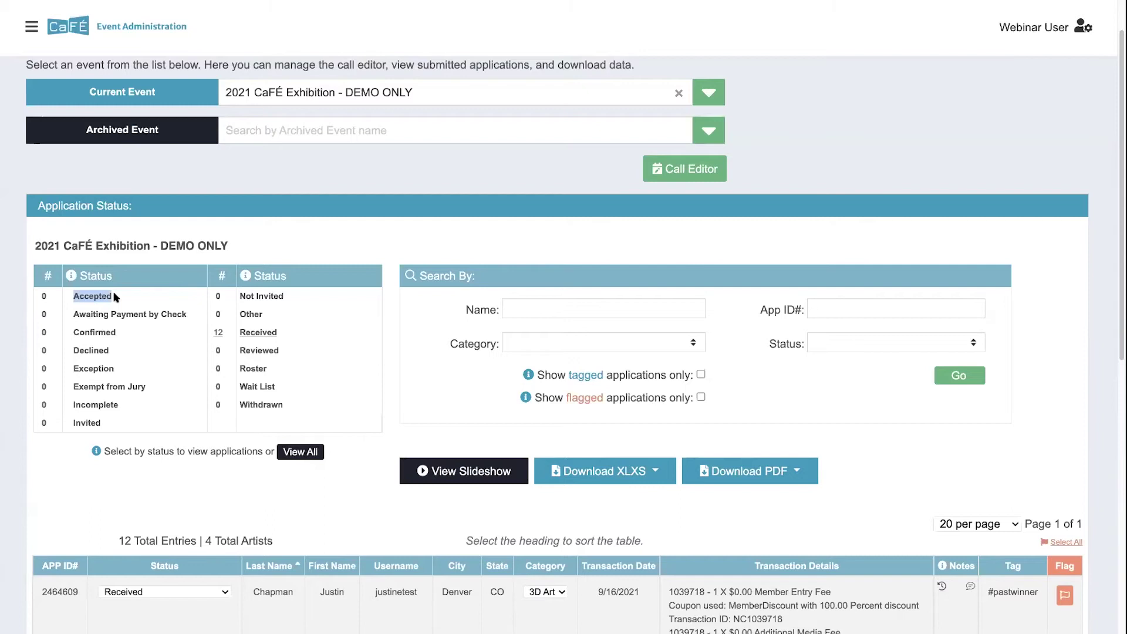
{"action": "left_click_drag", "start_coordinate": [193, 317], "coordinate": [74, 311]}
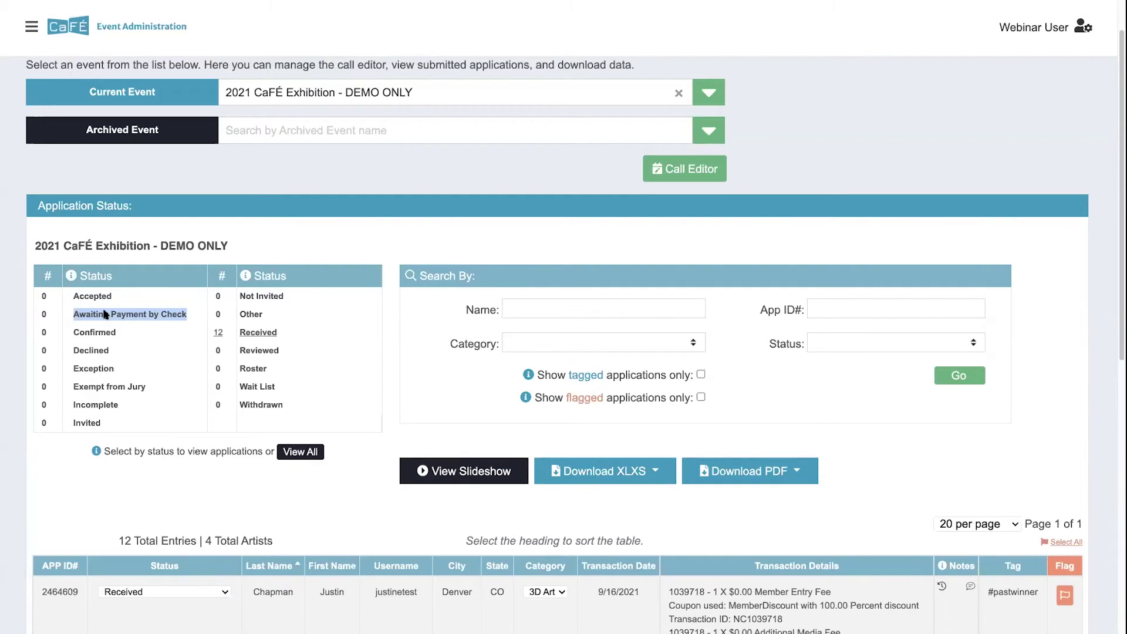
{"action": "left_click", "coordinate": [191, 316]}
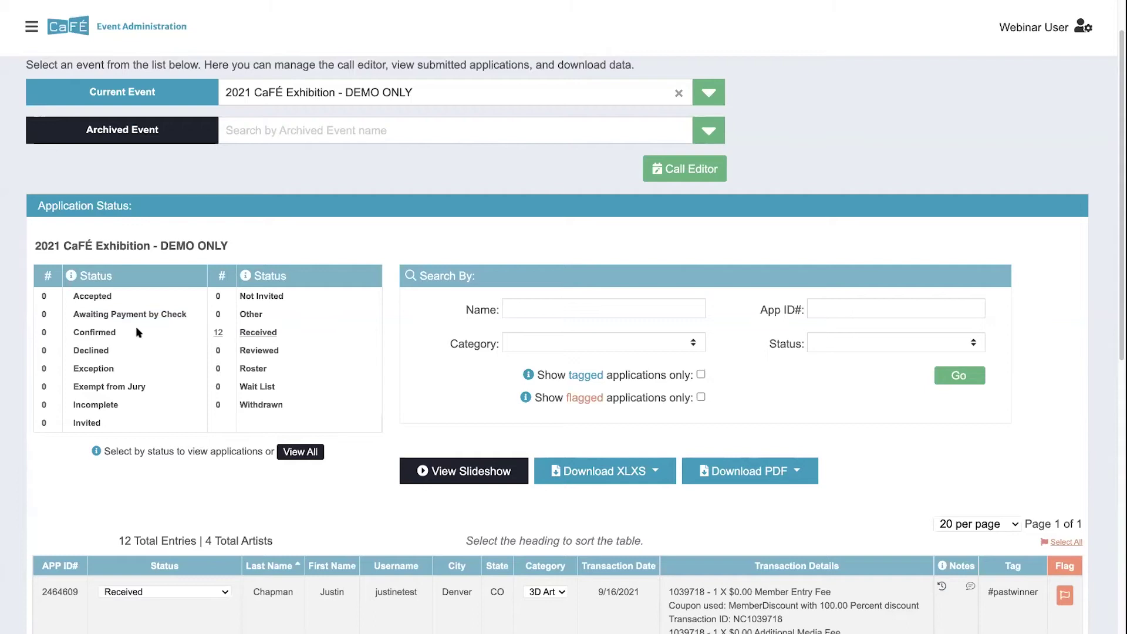
{"action": "left_click_drag", "start_coordinate": [116, 332], "coordinate": [72, 332]}
{"action": "double_click", "coordinate": [94, 350]}
{"action": "left_click", "coordinate": [119, 296]}
{"action": "left_click_drag", "start_coordinate": [117, 368], "coordinate": [72, 369]}
{"action": "left_click", "coordinate": [259, 336]}
{"action": "left_click_drag", "start_coordinate": [154, 390], "coordinate": [67, 384]}
{"action": "left_click", "coordinate": [151, 387]}
{"action": "left_click_drag", "start_coordinate": [127, 409], "coordinate": [72, 403]}
{"action": "left_click_drag", "start_coordinate": [119, 370], "coordinate": [69, 368]}
{"action": "left_click", "coordinate": [133, 406]}
{"action": "left_click_drag", "start_coordinate": [102, 423], "coordinate": [72, 423]}
{"action": "triple_click", "coordinate": [284, 298]}
{"action": "double_click", "coordinate": [241, 311]}
{"action": "scroll", "coordinate": [270, 314], "scroll_direction": "down", "scroll_amount": 1}
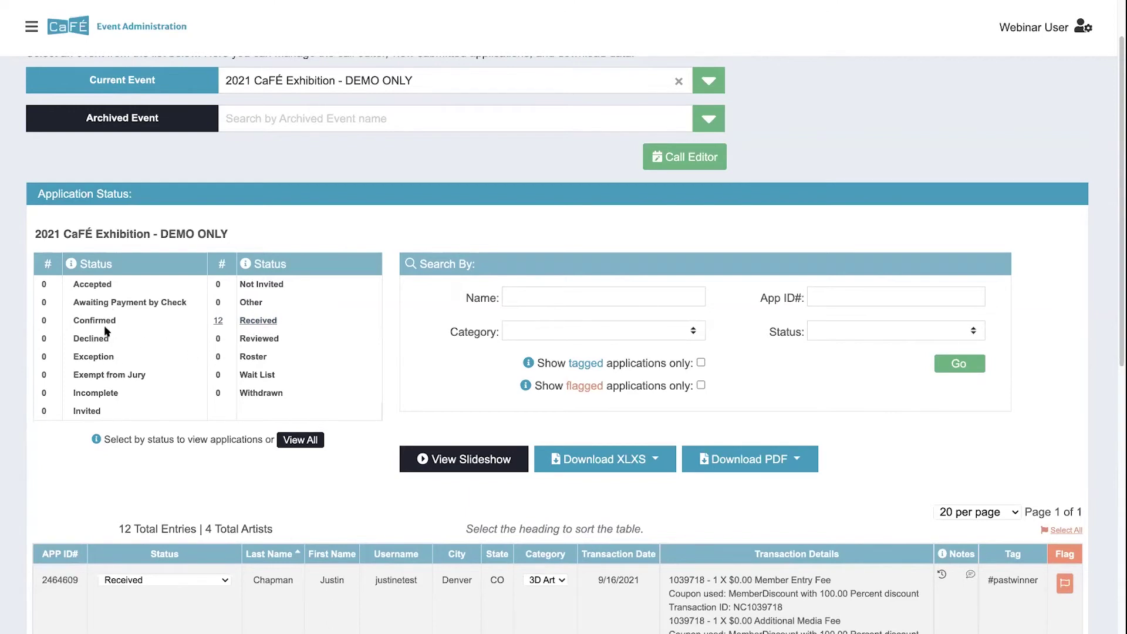
{"action": "left_click", "coordinate": [261, 324]}
{"action": "double_click", "coordinate": [276, 340]}
{"action": "double_click", "coordinate": [261, 356]}
{"action": "left_click", "coordinate": [279, 379]}
{"action": "left_click_drag", "start_coordinate": [280, 379], "coordinate": [234, 376]}
{"action": "left_click_drag", "start_coordinate": [306, 393], "coordinate": [231, 388]}
{"action": "scroll", "coordinate": [305, 408], "scroll_direction": "down", "scroll_amount": 1}
{"action": "scroll", "coordinate": [269, 393], "scroll_direction": "down", "scroll_amount": 1}
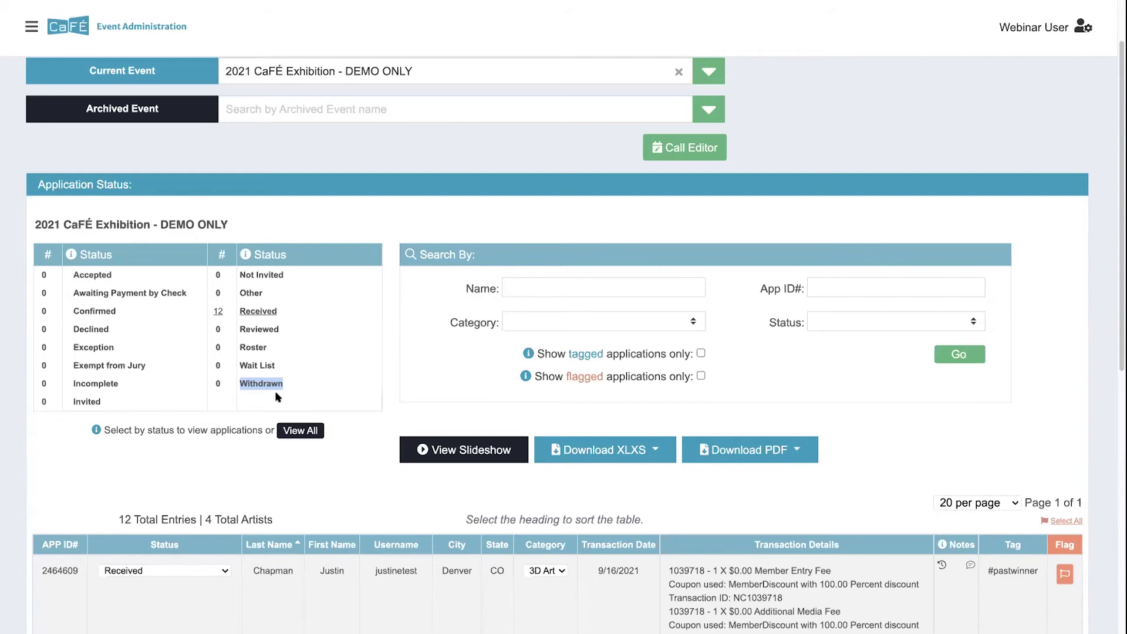
{"action": "left_click", "coordinate": [285, 385]}
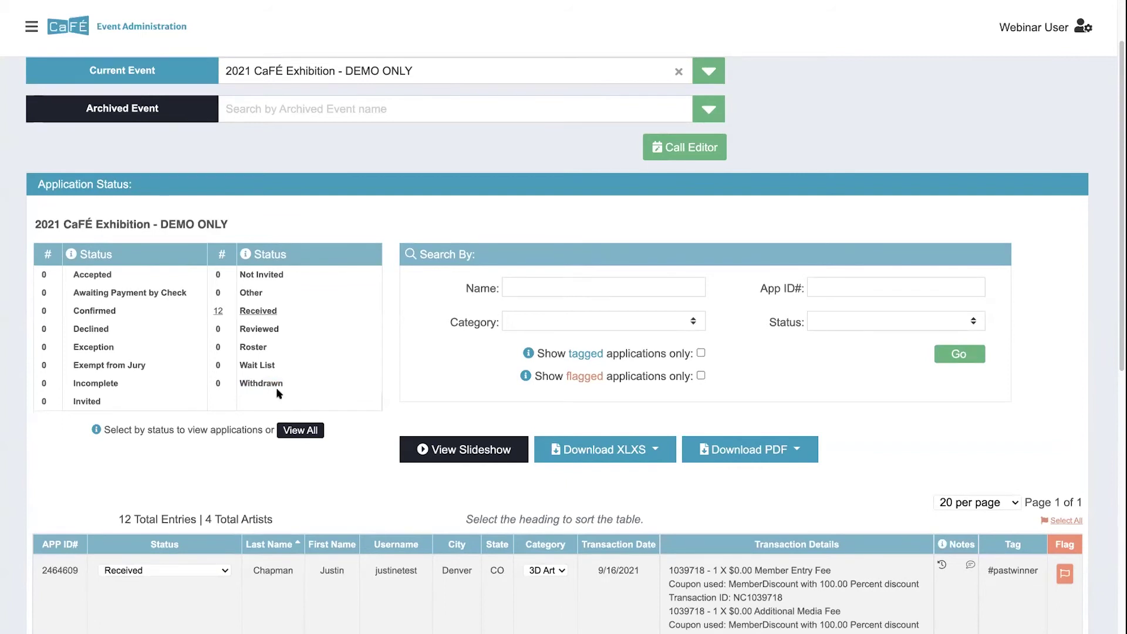
{"action": "scroll", "coordinate": [338, 457], "scroll_direction": "down", "scroll_amount": 3}
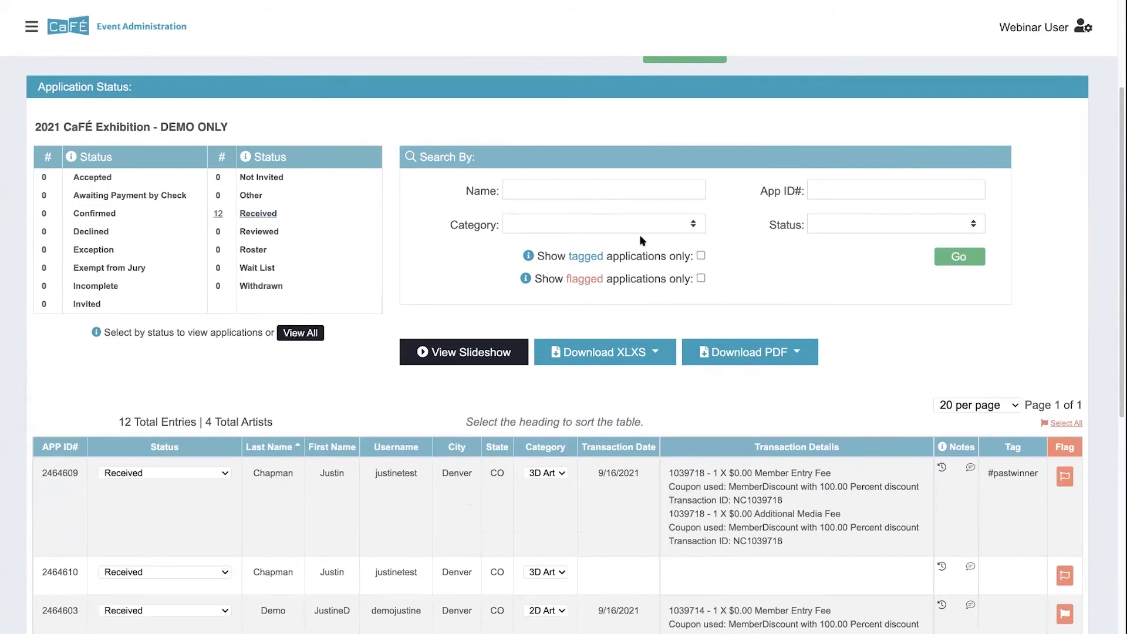
{"action": "scroll", "coordinate": [368, 425], "scroll_direction": "down", "scroll_amount": 3}
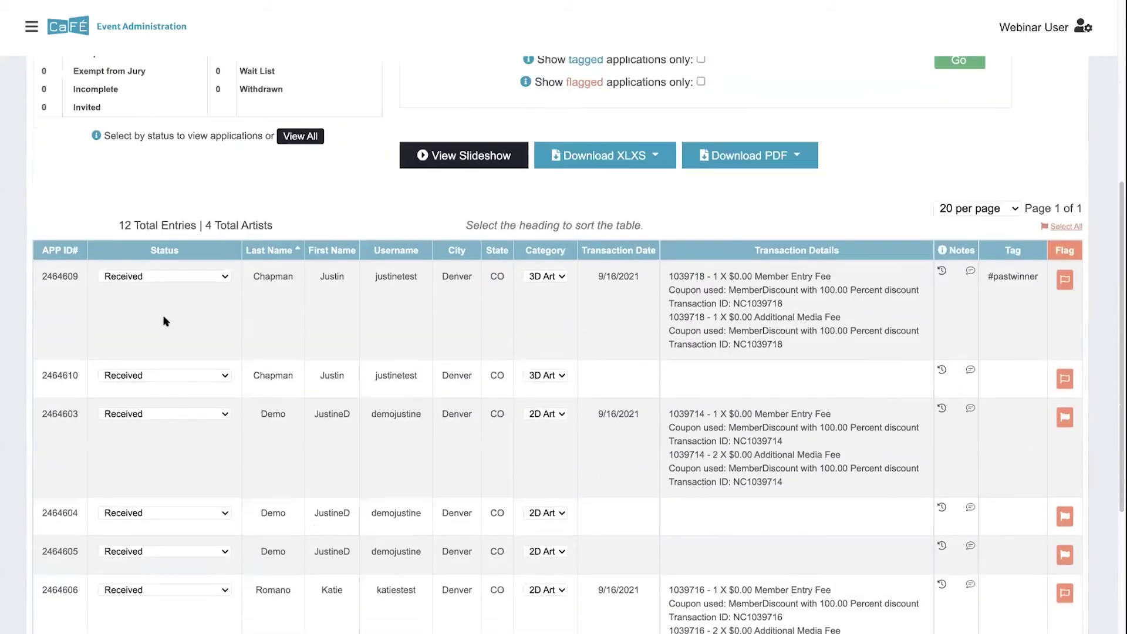
{"action": "left_click", "coordinate": [146, 277]}
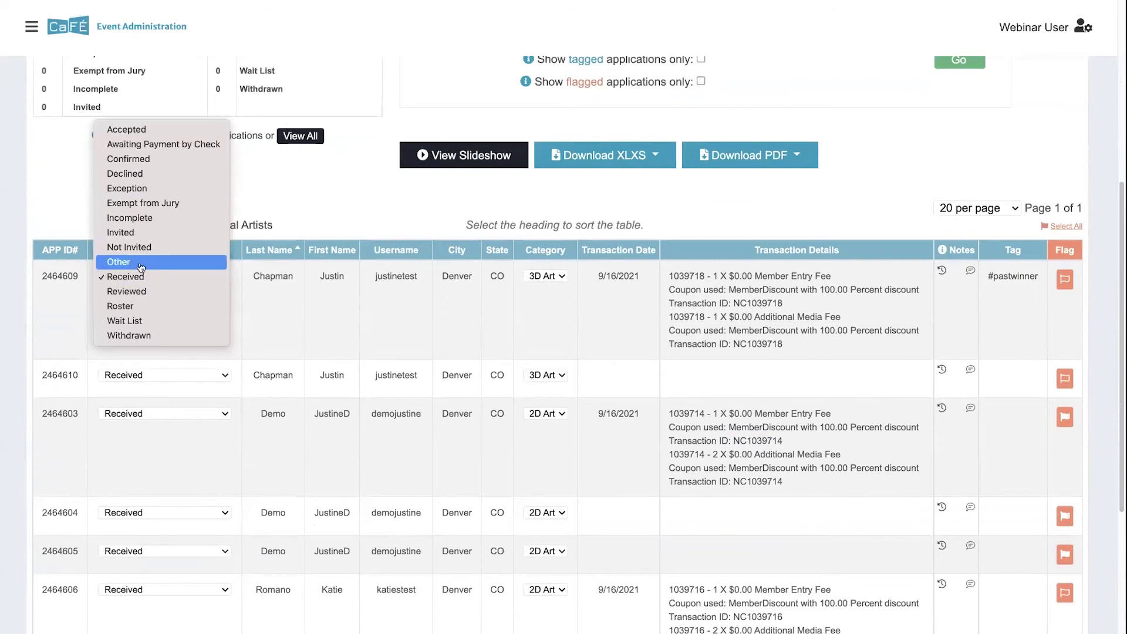
{"action": "left_click", "coordinate": [139, 291]}
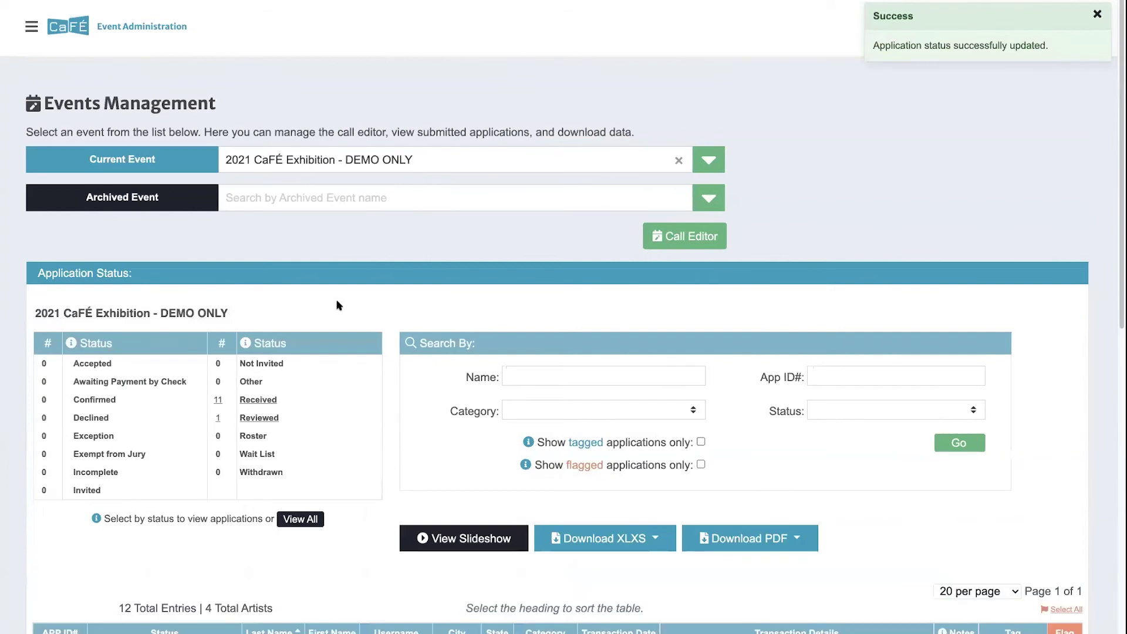
{"action": "left_click", "coordinate": [253, 420]}
{"action": "left_click", "coordinate": [171, 458]}
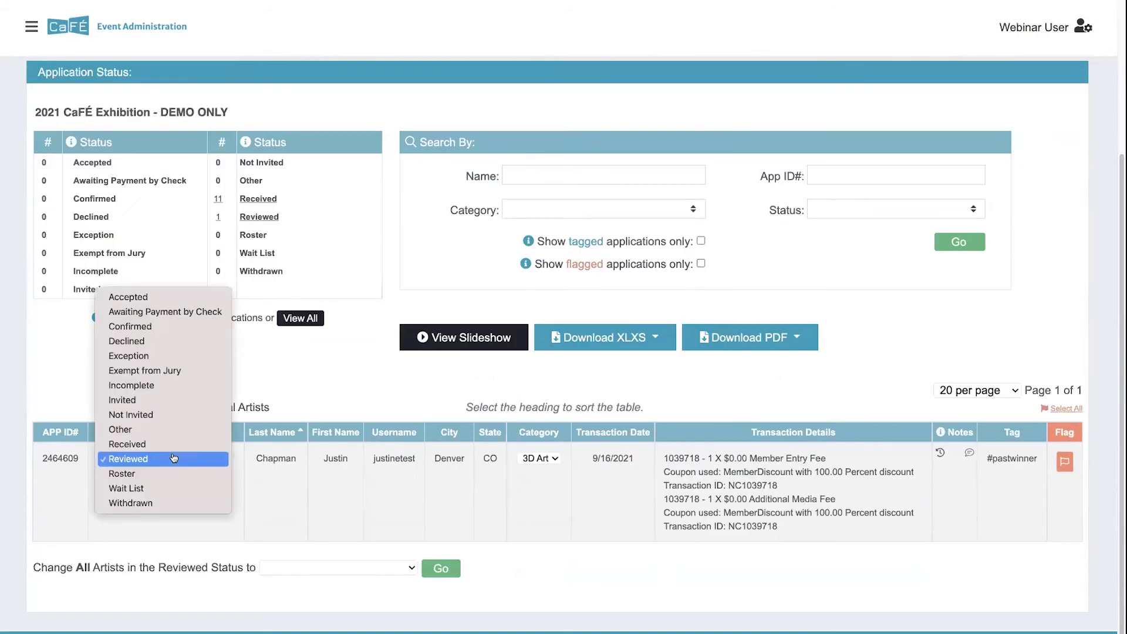
{"action": "left_click", "coordinate": [171, 445]}
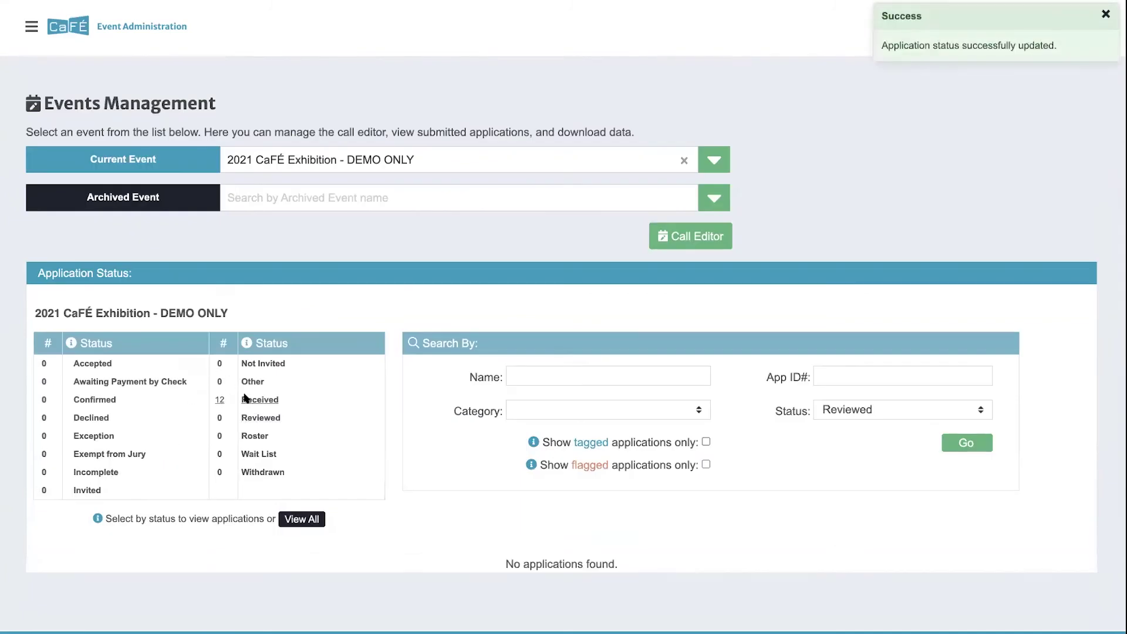
{"action": "left_click", "coordinate": [258, 400]}
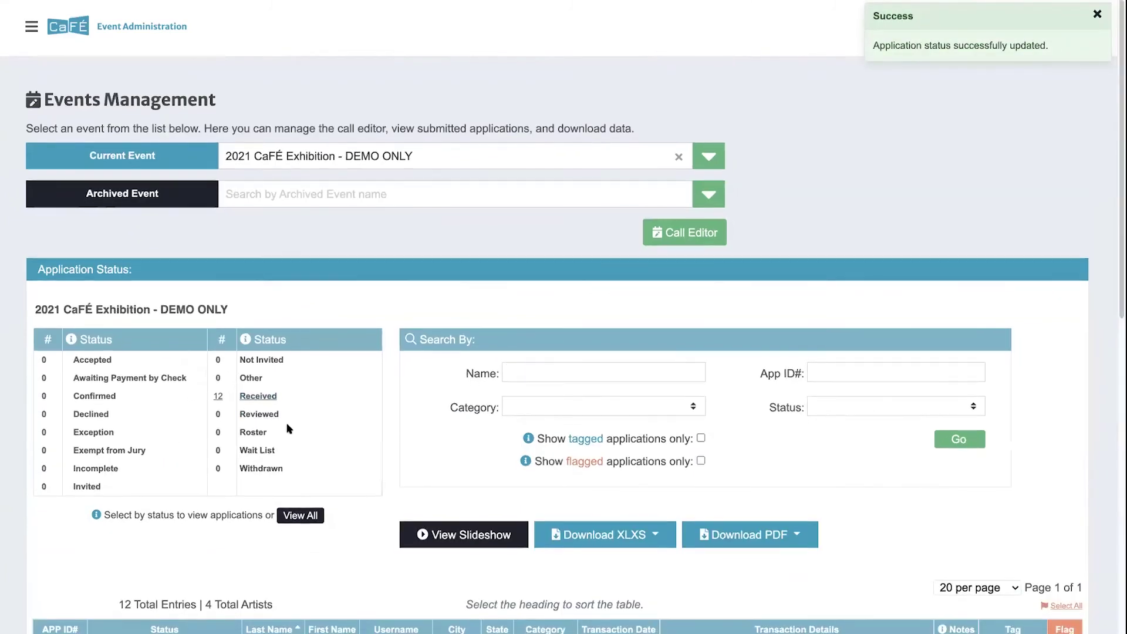
Step: Set 'Change All Artists in the Received Status to' Reviewed and apply it, giving 12 Reviewed
{"action": "scroll", "coordinate": [284, 436], "scroll_direction": "down", "scroll_amount": 2}
{"action": "scroll", "coordinate": [276, 438], "scroll_direction": "down", "scroll_amount": 2}
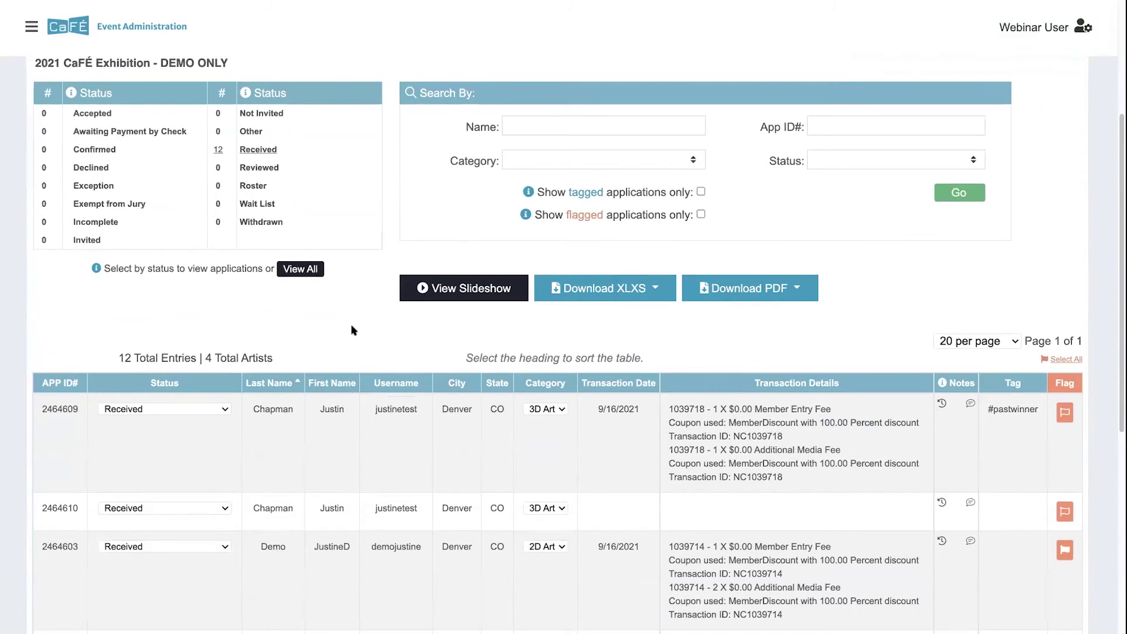
{"action": "scroll", "coordinate": [352, 331], "scroll_direction": "down", "scroll_amount": 2}
{"action": "scroll", "coordinate": [352, 334], "scroll_direction": "down", "scroll_amount": 8}
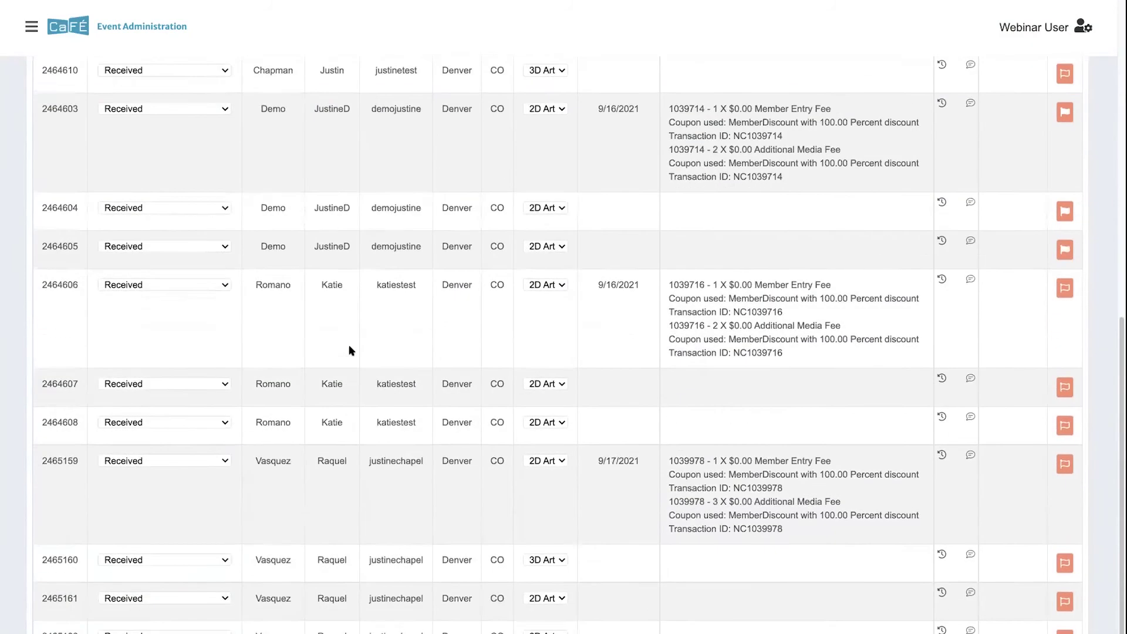
{"action": "left_click_drag", "start_coordinate": [30, 568], "coordinate": [254, 567]}
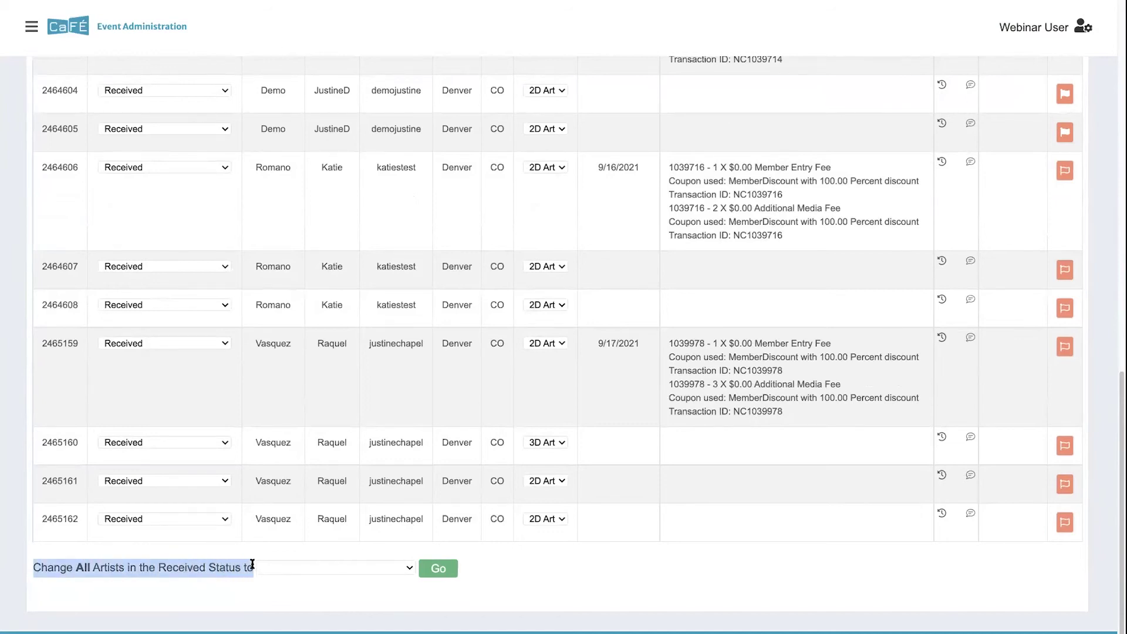
{"action": "left_click", "coordinate": [312, 568]}
{"action": "scroll", "coordinate": [324, 608], "scroll_direction": "down", "scroll_amount": 4}
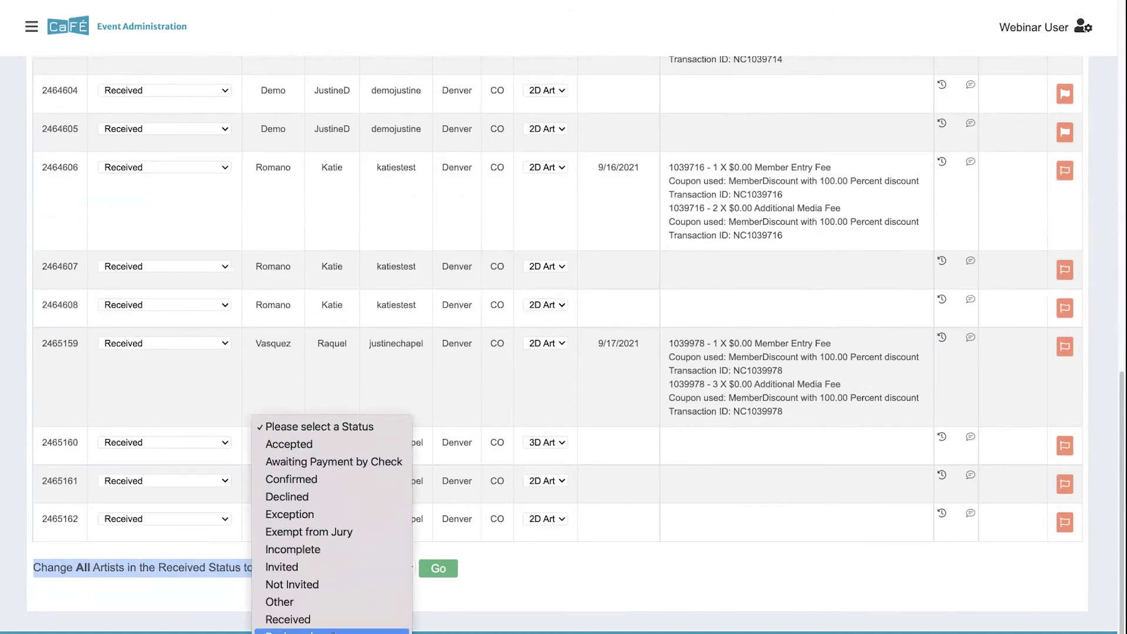
{"action": "left_click", "coordinate": [333, 632]}
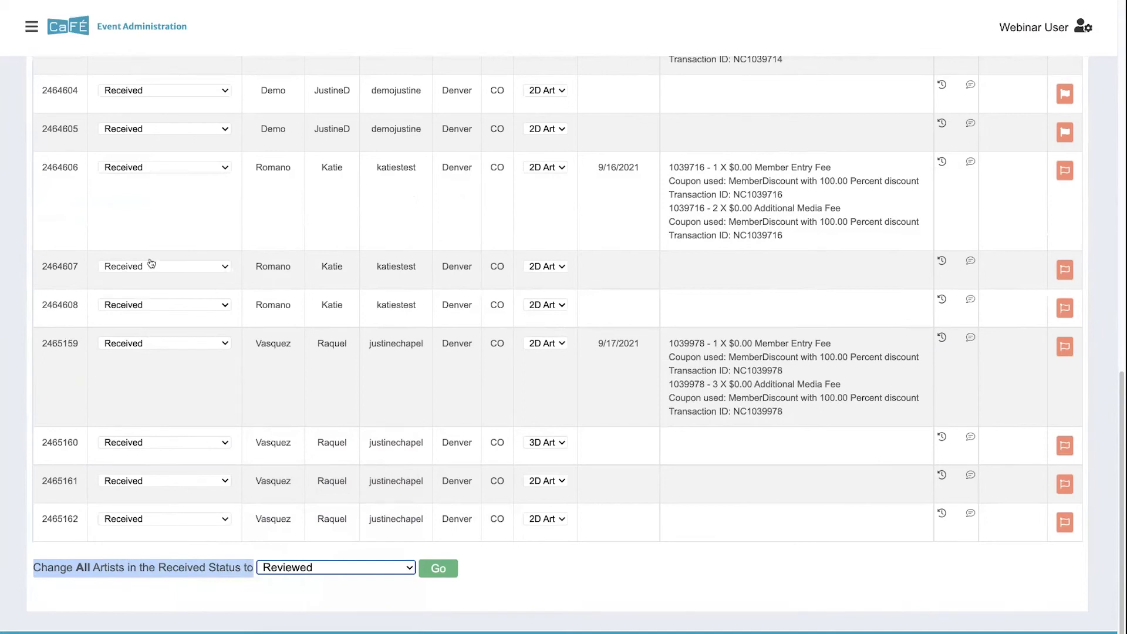
{"action": "left_click", "coordinate": [265, 590]}
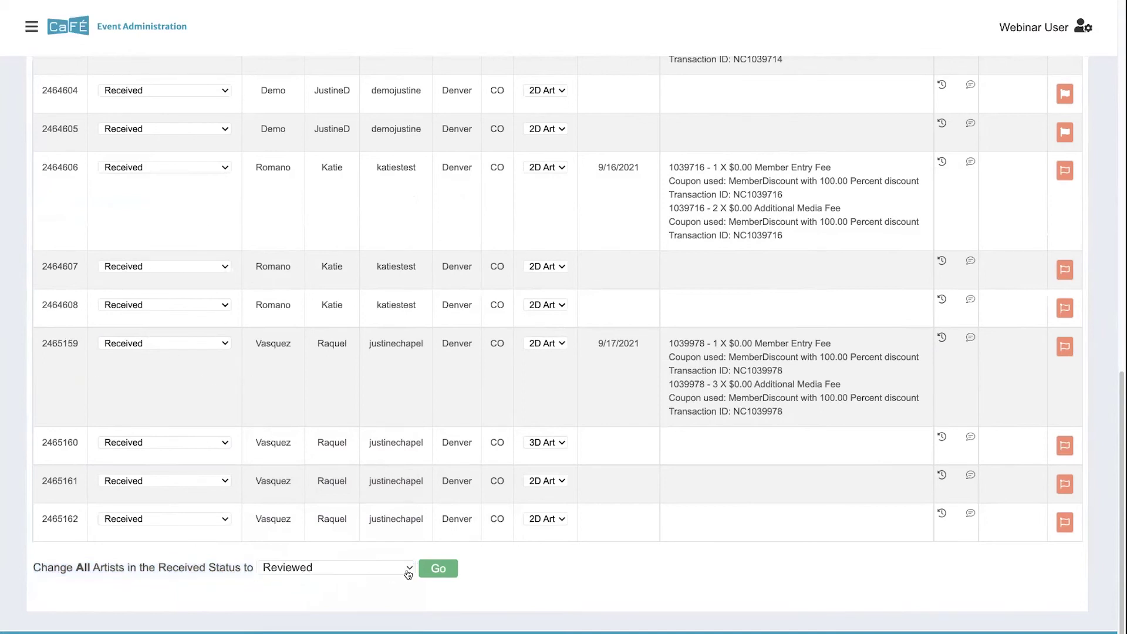
{"action": "left_click", "coordinate": [438, 569]}
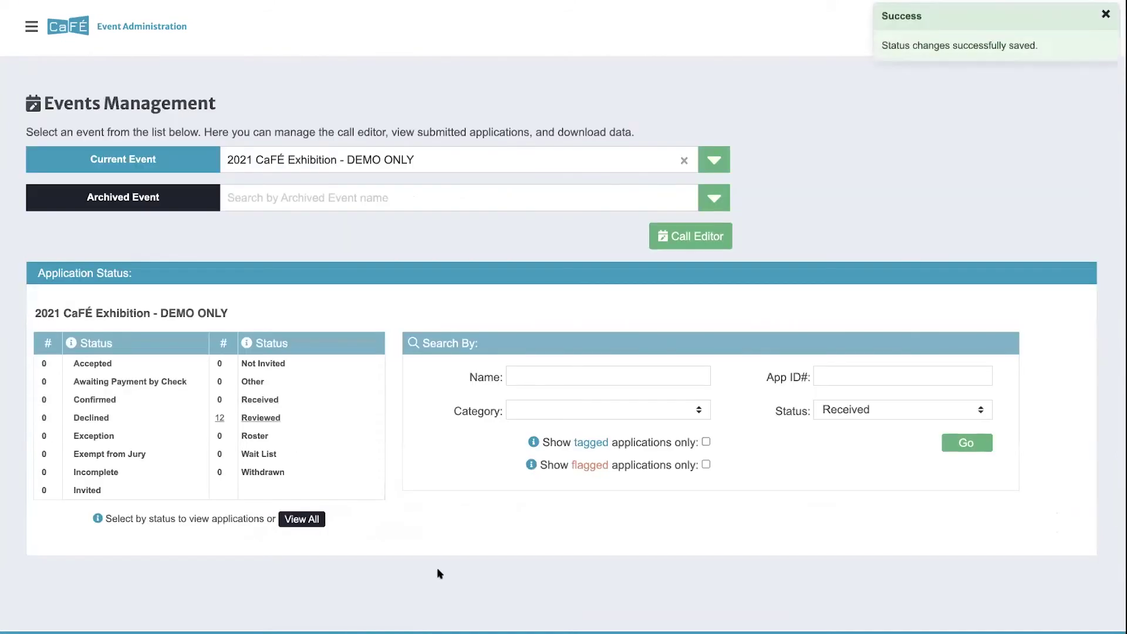
Step: From the Reviewed list, bulk-change all 12 applications back to Received
{"action": "left_click", "coordinate": [259, 417]}
{"action": "scroll", "coordinate": [270, 469], "scroll_direction": "down", "scroll_amount": 7}
{"action": "left_click", "coordinate": [281, 567]}
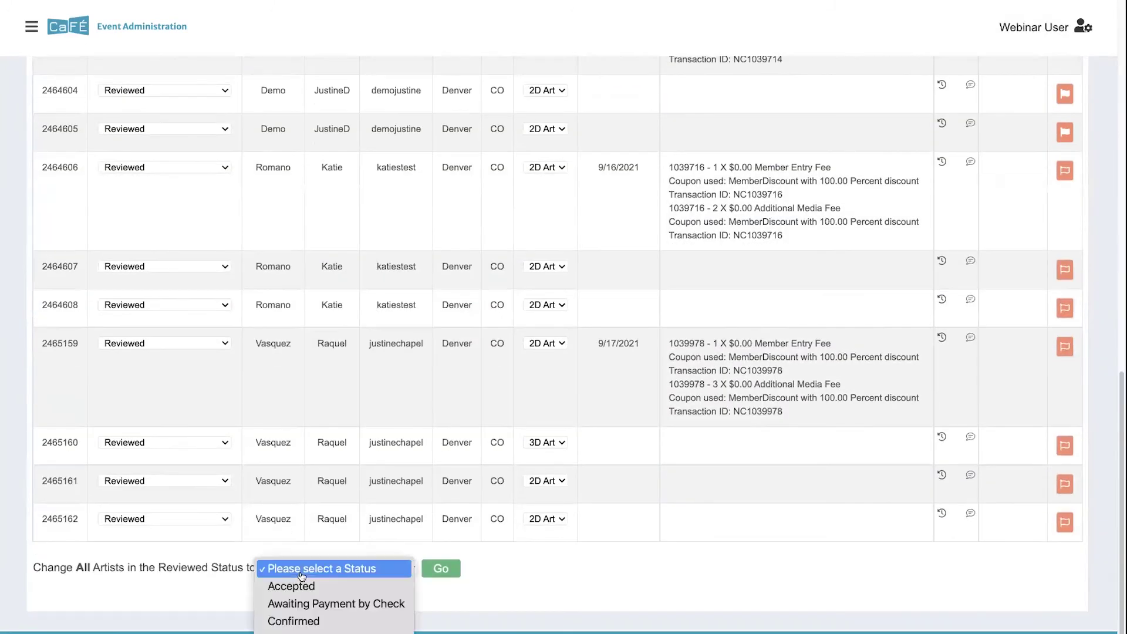
{"action": "left_click", "coordinate": [414, 599]}
{"action": "left_click", "coordinate": [441, 568]}
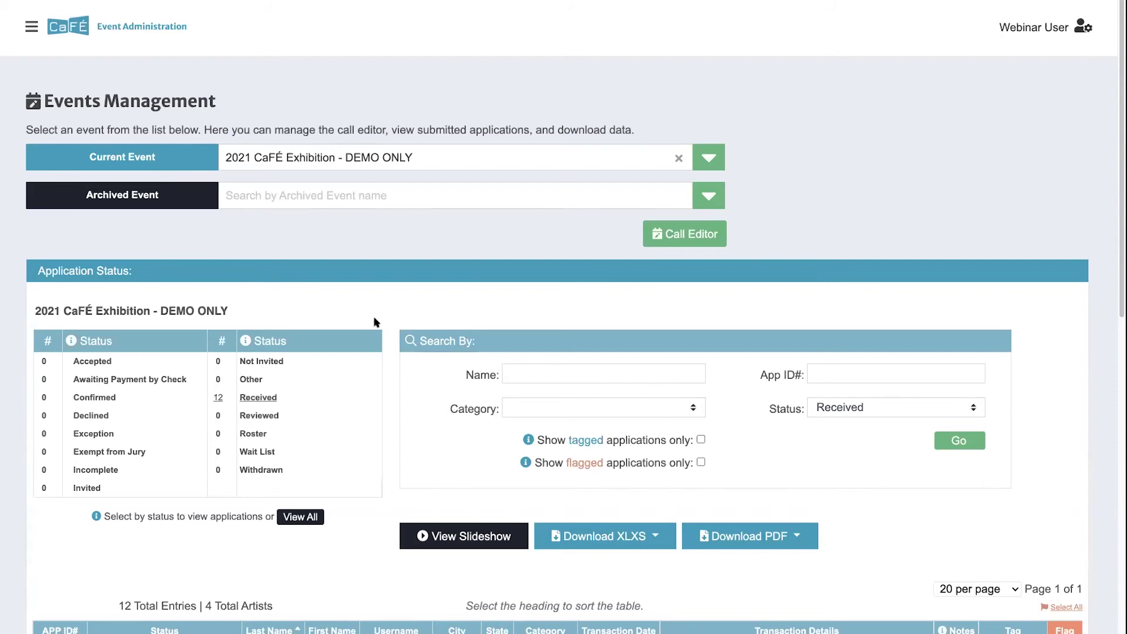
{"action": "scroll", "coordinate": [373, 287], "scroll_direction": "down", "scroll_amount": 3}
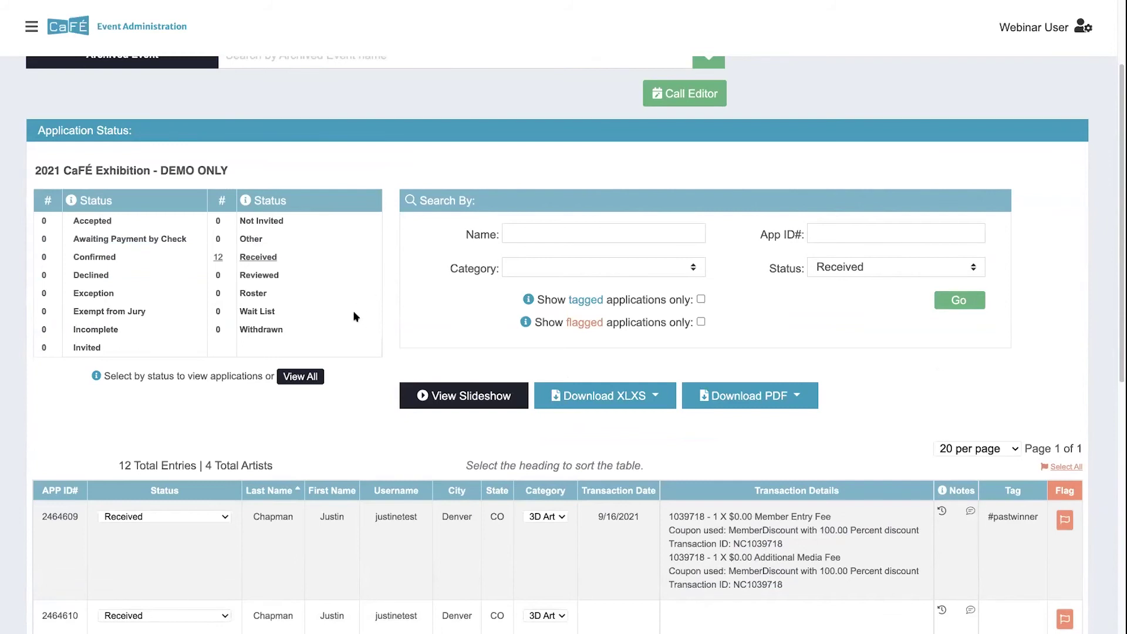
{"action": "scroll", "coordinate": [375, 345], "scroll_direction": "down", "scroll_amount": 1}
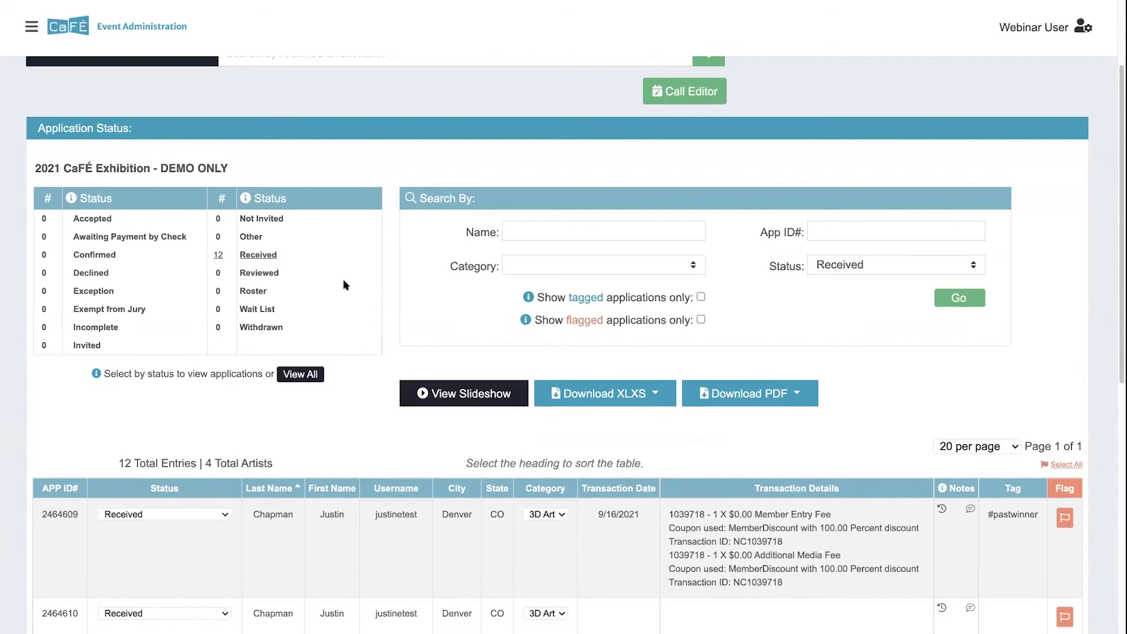
{"action": "scroll", "coordinate": [346, 285], "scroll_direction": "up", "scroll_amount": 5}
{"action": "left_click", "coordinate": [32, 27]}
{"action": "left_click", "coordinate": [47, 72]}
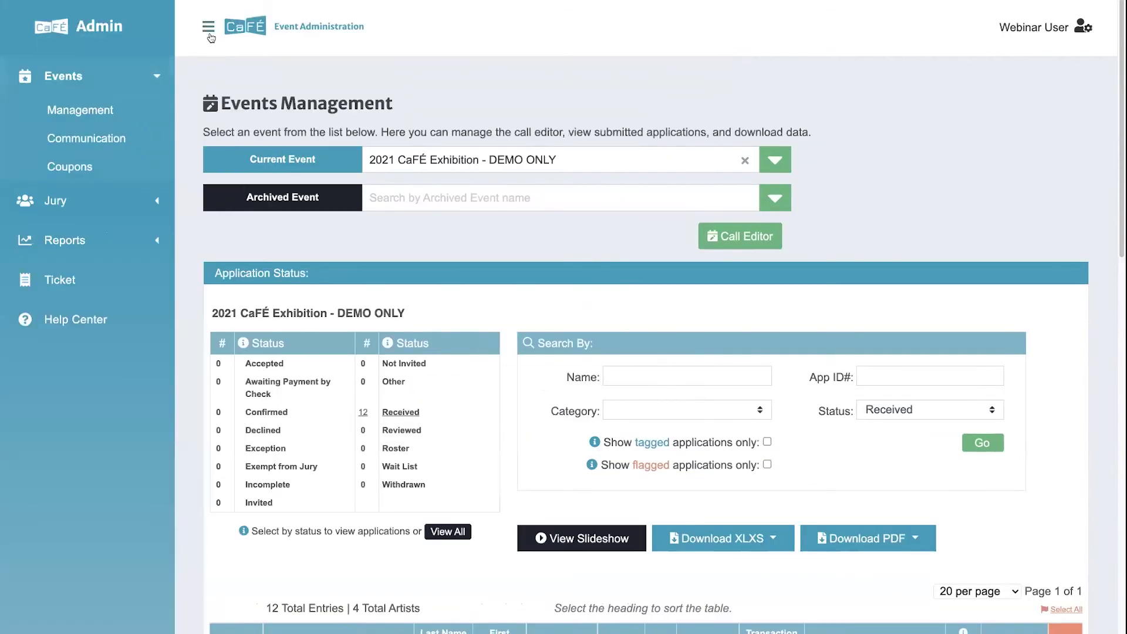
{"action": "left_click", "coordinate": [210, 30]}
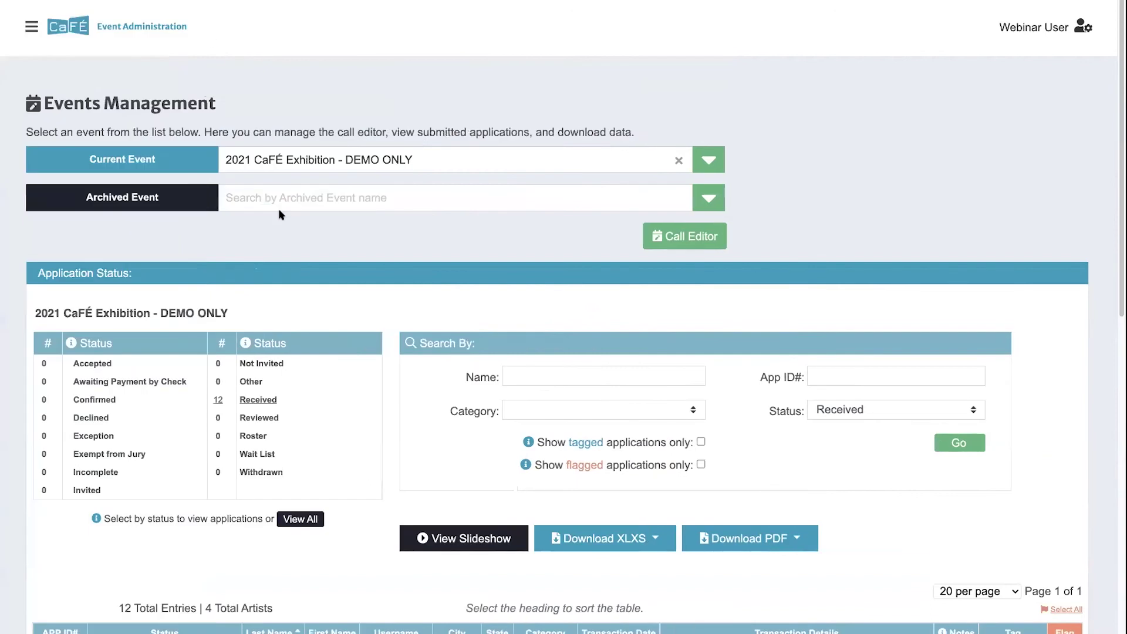
{"action": "scroll", "coordinate": [289, 306], "scroll_direction": "down", "scroll_amount": 1}
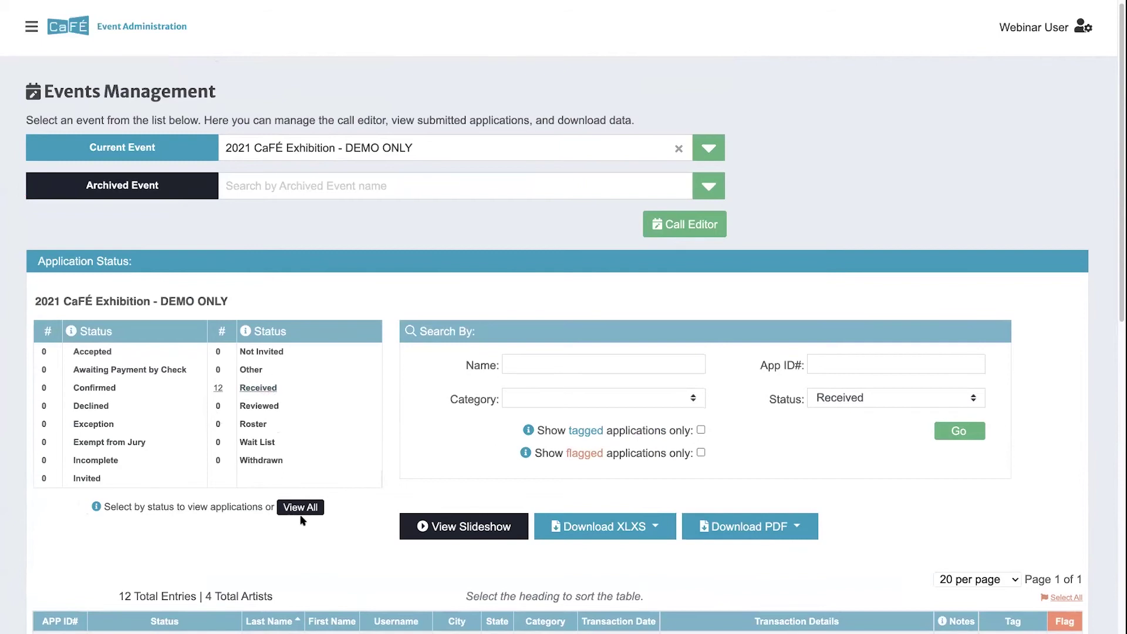
Step: Show the Download XLSX choices: Contact Information, Application Answers and Media Information
{"action": "scroll", "coordinate": [300, 521], "scroll_direction": "down", "scroll_amount": 5}
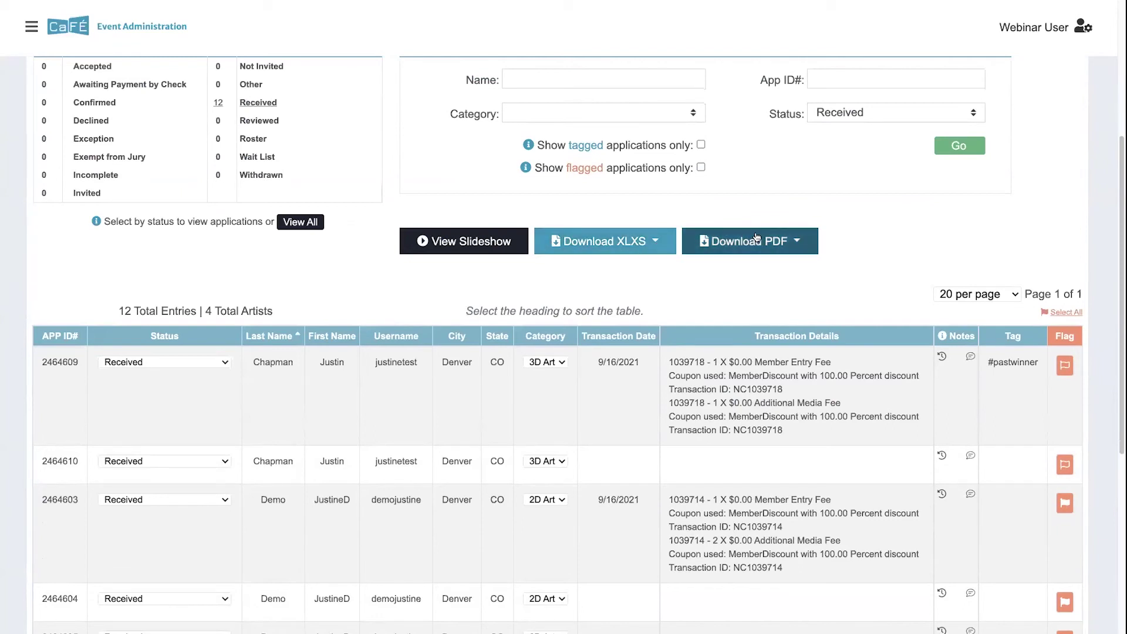
{"action": "left_click", "coordinate": [590, 238]}
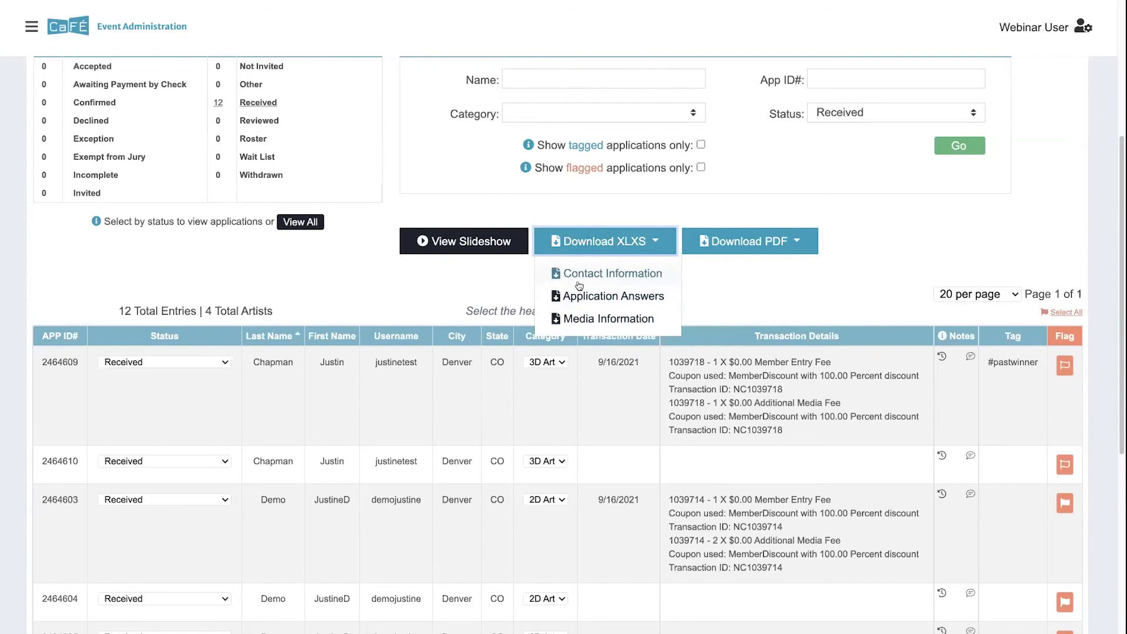
Step: Choose Download PDF > Applications to reach the PDF Report preferences page
{"action": "left_click", "coordinate": [747, 242]}
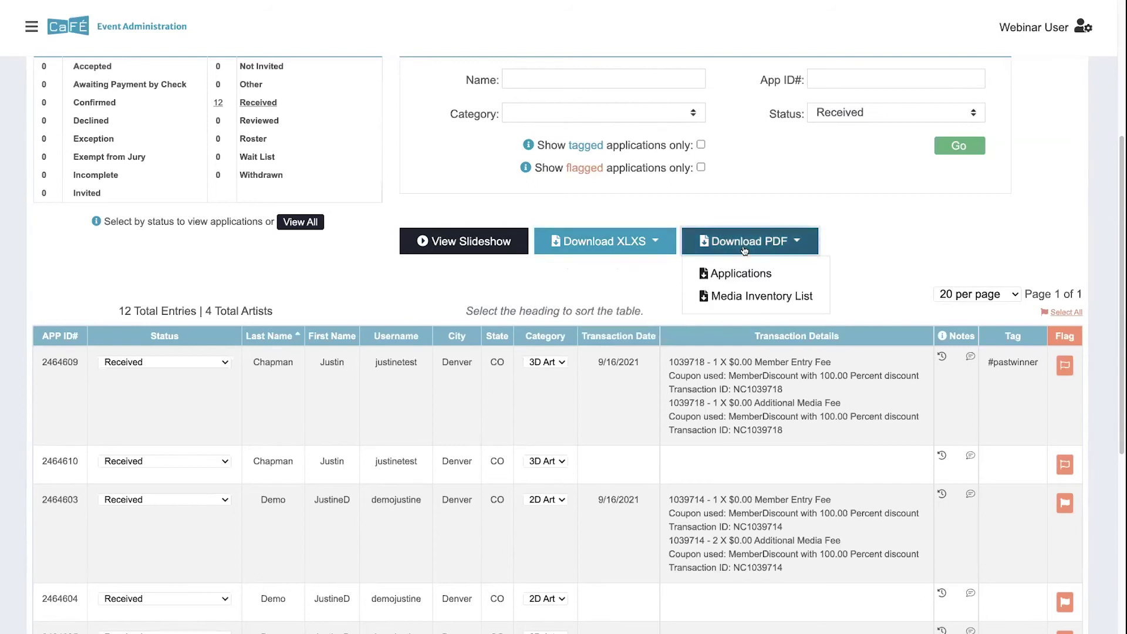
{"action": "left_click", "coordinate": [715, 274]}
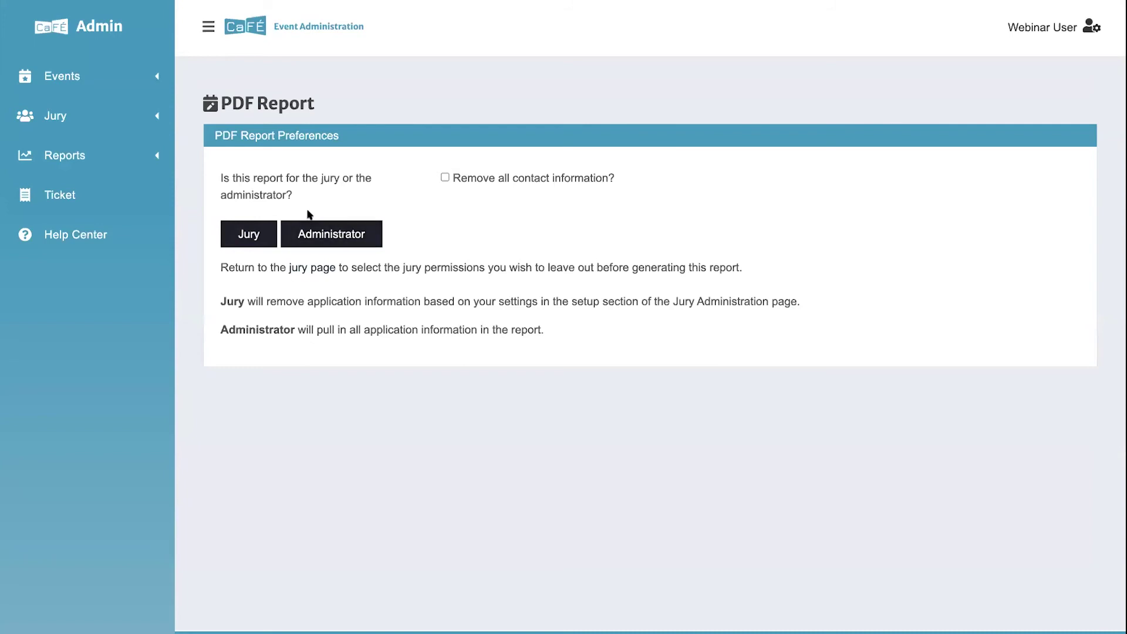
Step: Generate the Administrator applications PDF, browse its 13 pages, and return to the CaFÉ tab
{"action": "left_click", "coordinate": [335, 237]}
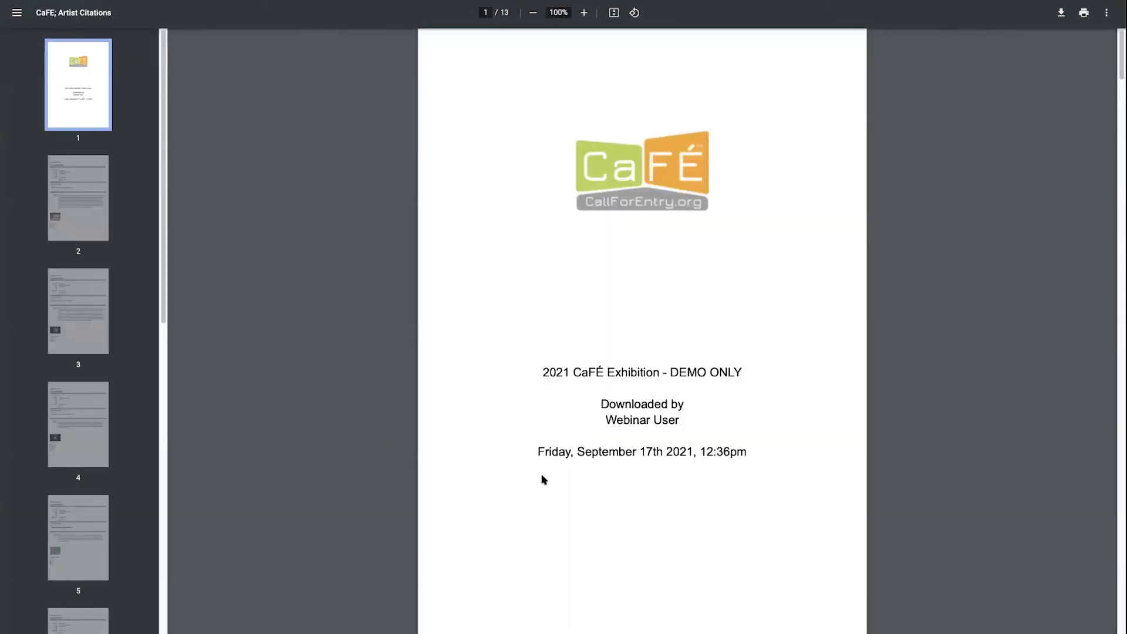
{"action": "scroll", "coordinate": [543, 481], "scroll_direction": "down", "scroll_amount": 5}
{"action": "scroll", "coordinate": [545, 482], "scroll_direction": "down", "scroll_amount": 4}
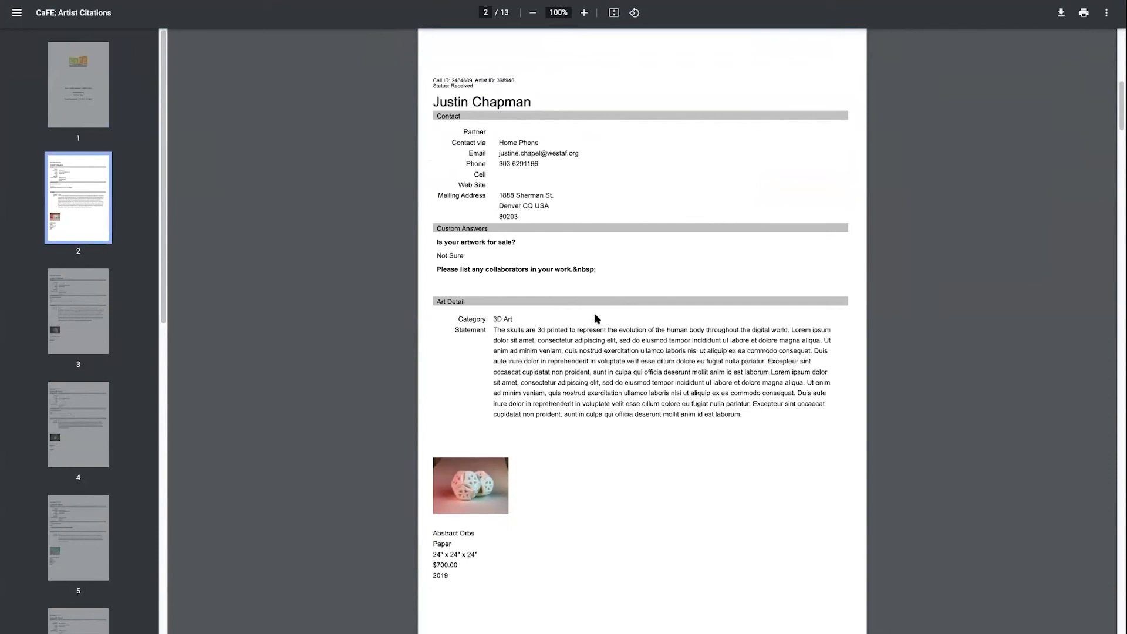
{"action": "scroll", "coordinate": [587, 311], "scroll_direction": "down", "scroll_amount": 5}
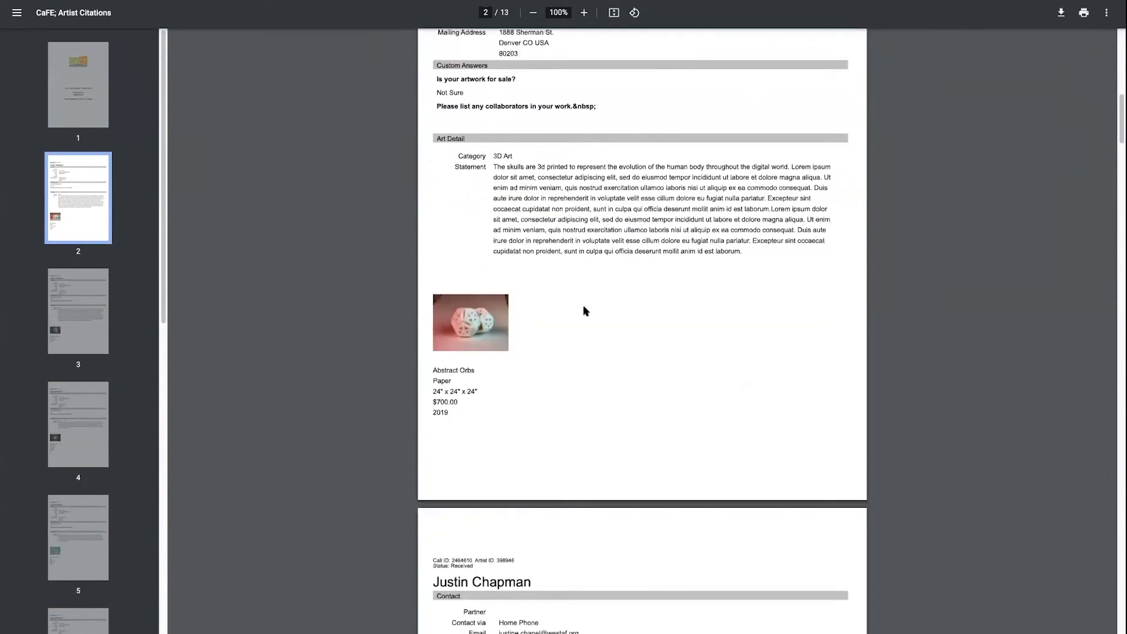
{"action": "scroll", "coordinate": [589, 314], "scroll_direction": "down", "scroll_amount": 4}
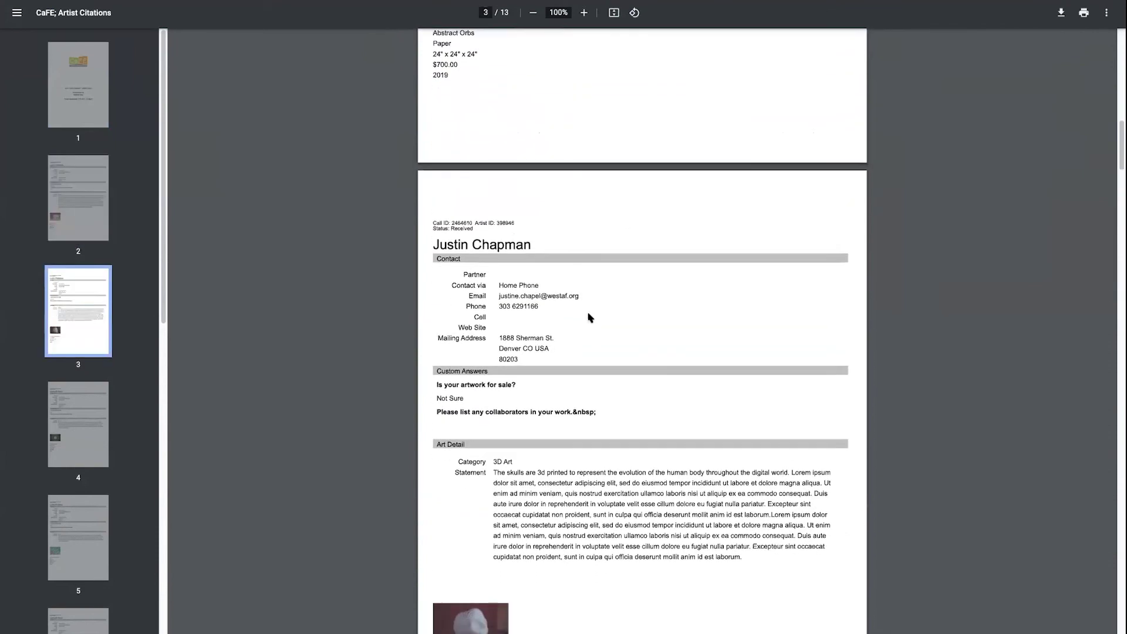
{"action": "scroll", "coordinate": [589, 318], "scroll_direction": "down", "scroll_amount": 1}
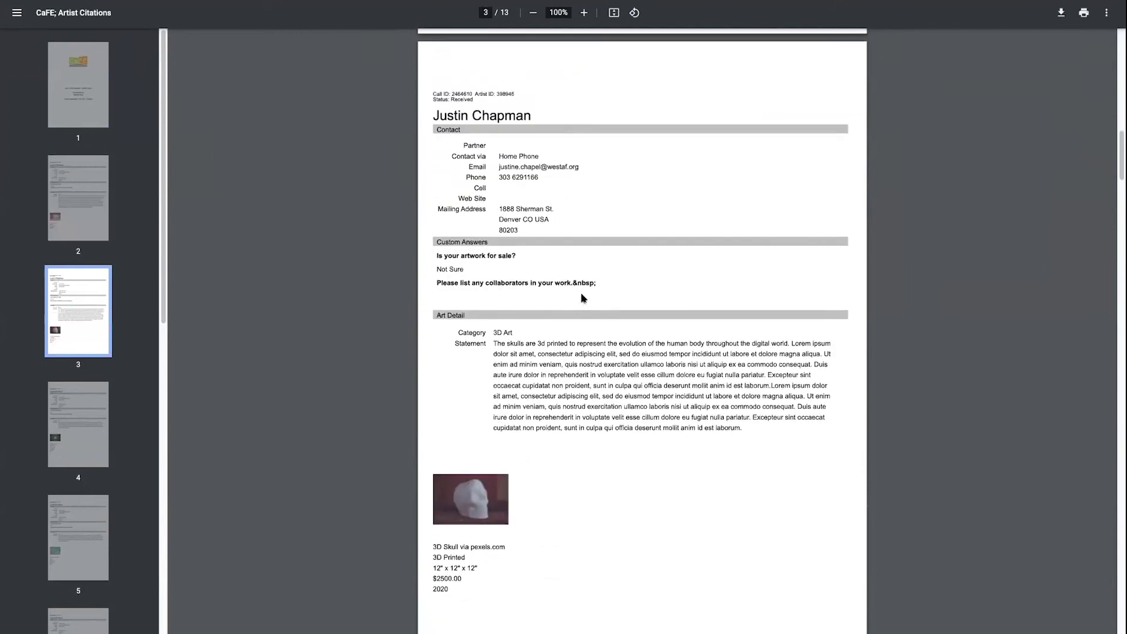
{"action": "scroll", "coordinate": [584, 299], "scroll_direction": "up", "scroll_amount": 3}
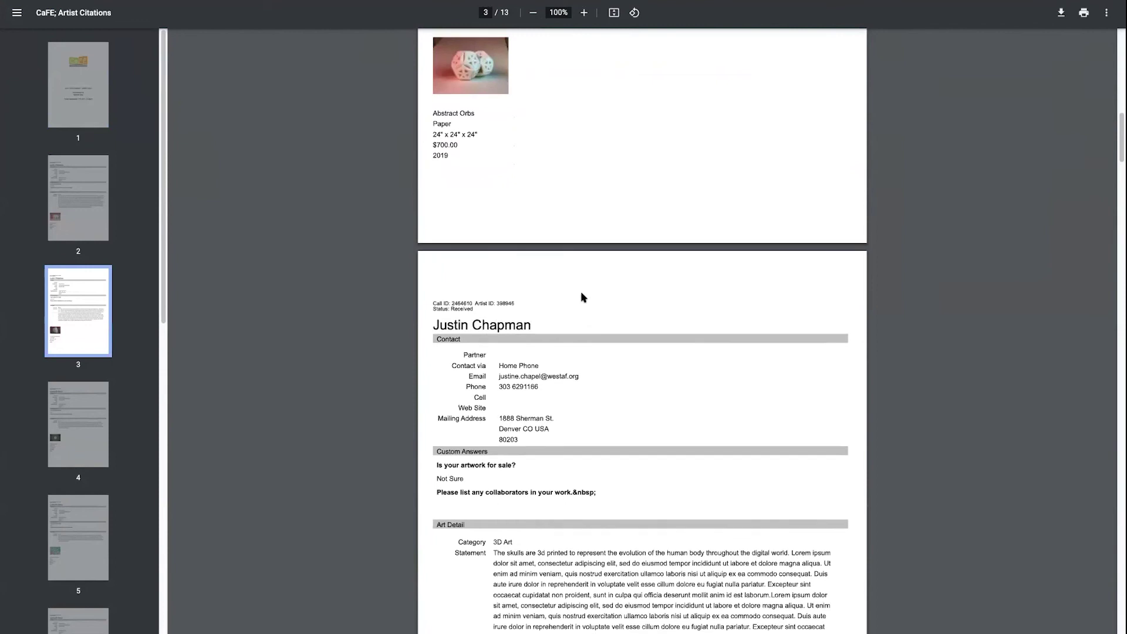
{"action": "scroll", "coordinate": [584, 297], "scroll_direction": "down", "scroll_amount": 3}
{"action": "scroll", "coordinate": [583, 295], "scroll_direction": "up", "scroll_amount": 20}
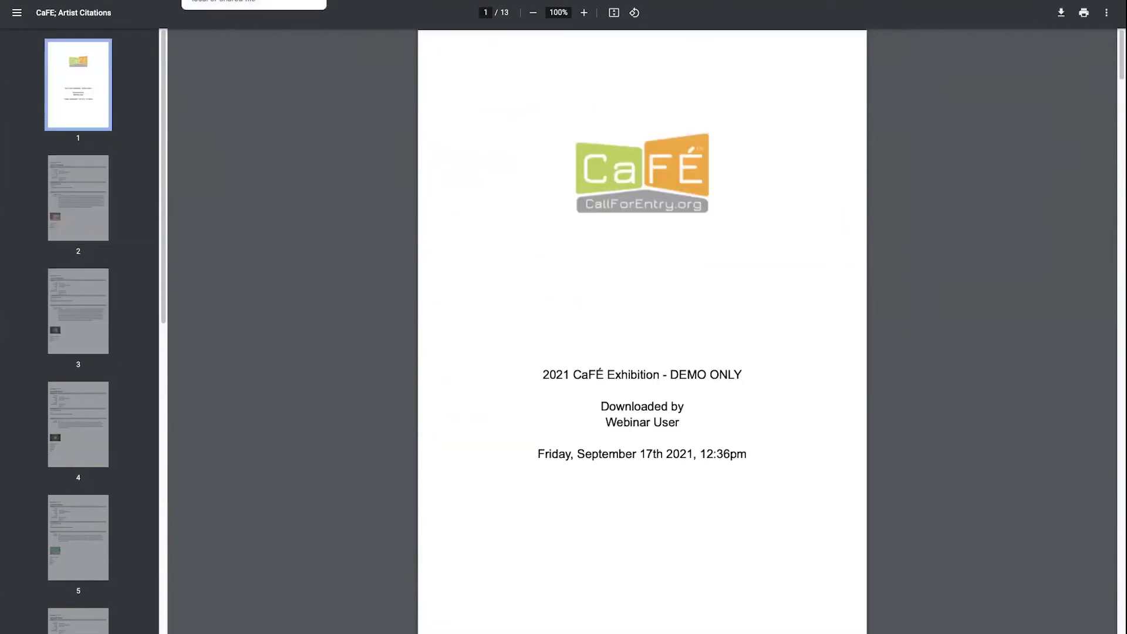
{"action": "left_click", "coordinate": [223, 0]}
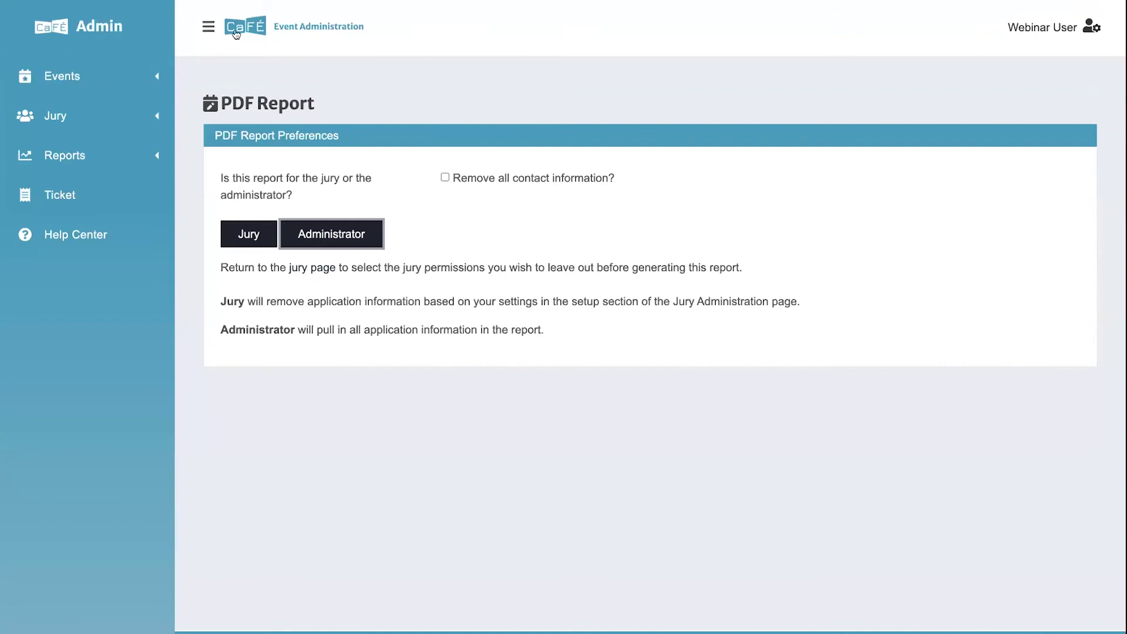
Step: From Events Management, export the Media Inventory List PDF and scroll through its 4 pages
{"action": "left_click", "coordinate": [122, 82]}
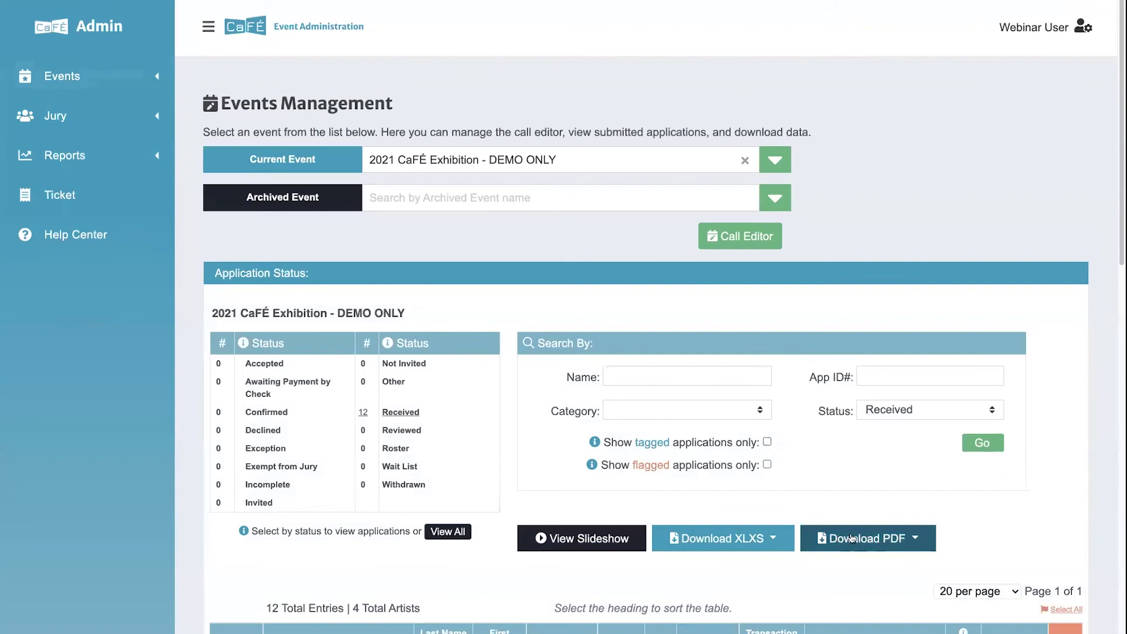
{"action": "left_click", "coordinate": [883, 537]}
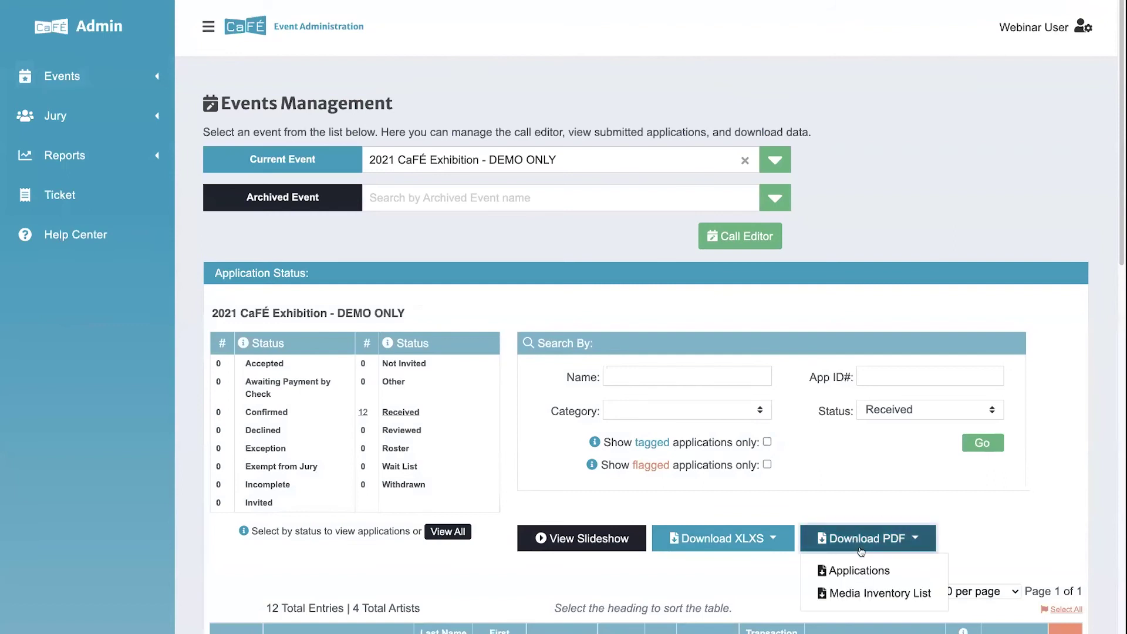
{"action": "left_click", "coordinate": [887, 594]}
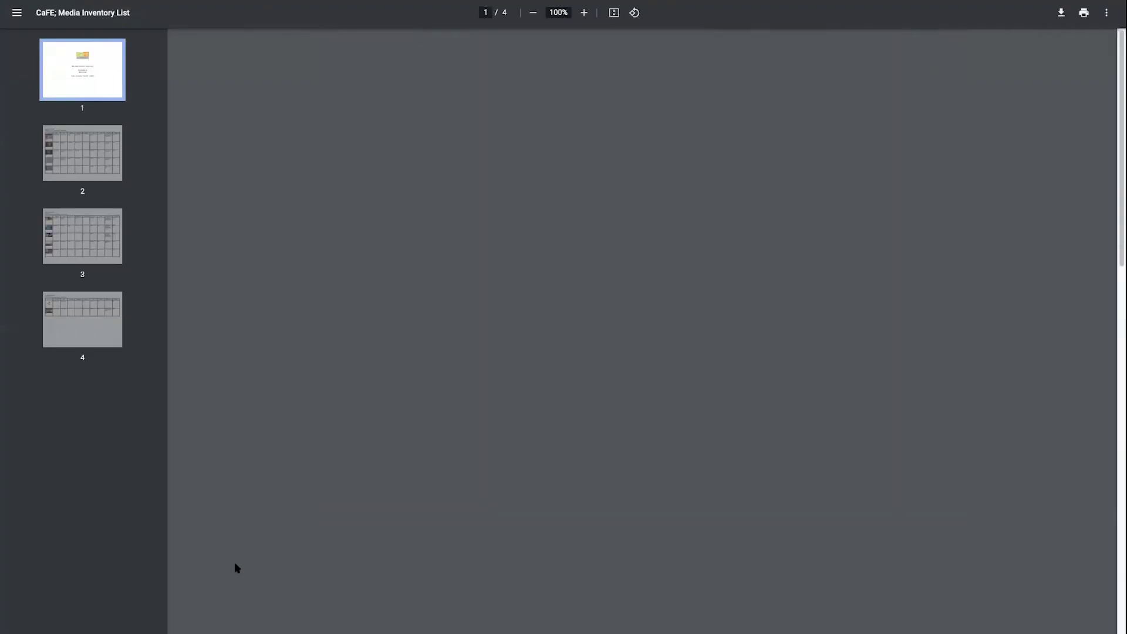
{"action": "scroll", "coordinate": [434, 497], "scroll_direction": "down", "scroll_amount": 1}
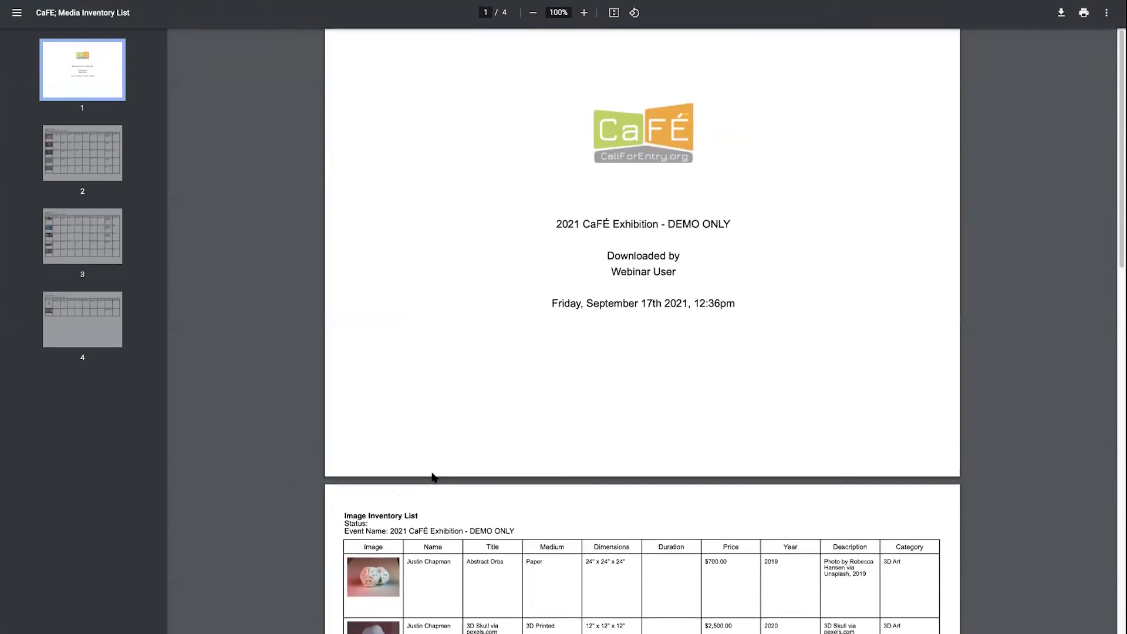
{"action": "scroll", "coordinate": [440, 499], "scroll_direction": "down", "scroll_amount": 1}
{"action": "scroll", "coordinate": [434, 499], "scroll_direction": "down", "scroll_amount": 1}
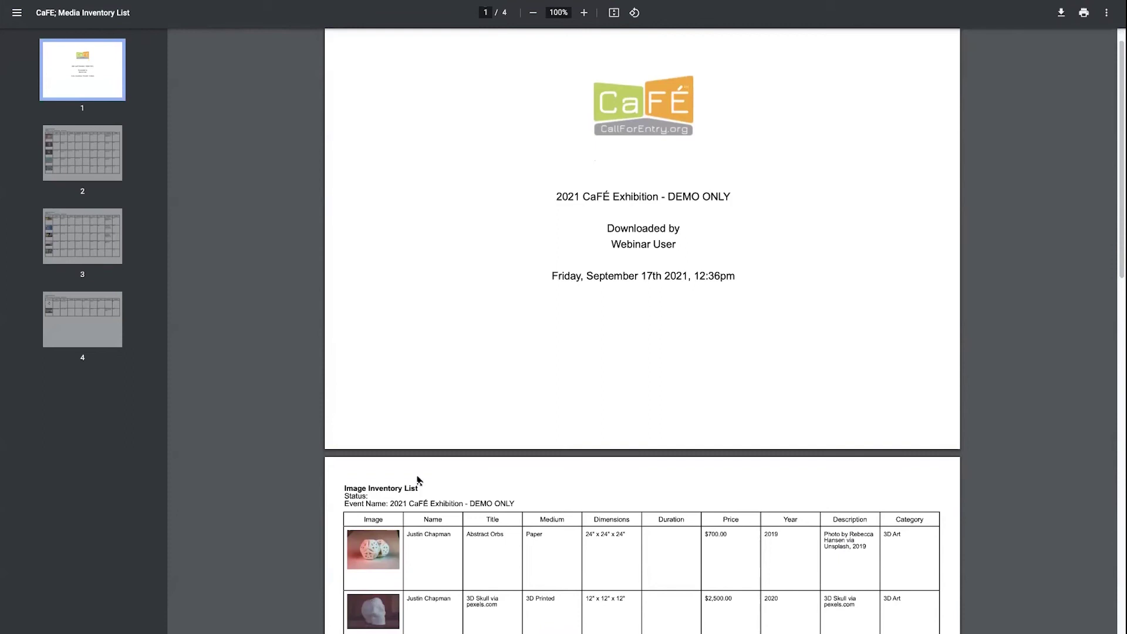
{"action": "scroll", "coordinate": [419, 480], "scroll_direction": "down", "scroll_amount": 5}
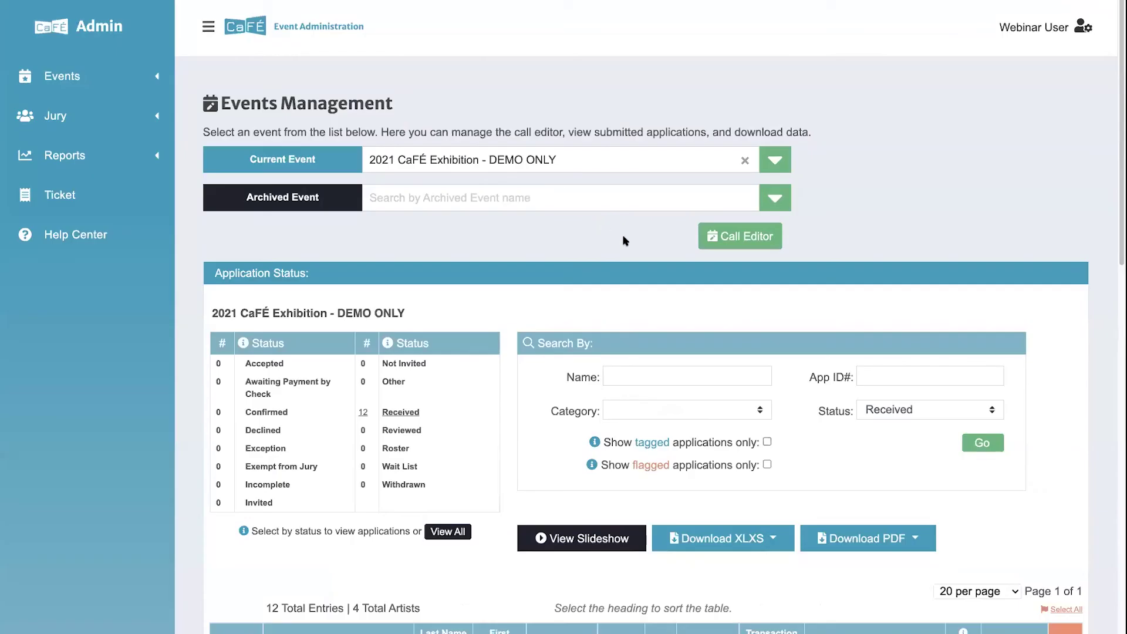
Step: Sort the received applications by Category so 2D Art comes first, and show the PDF download choices
{"action": "scroll", "coordinate": [669, 317], "scroll_direction": "down", "scroll_amount": 2}
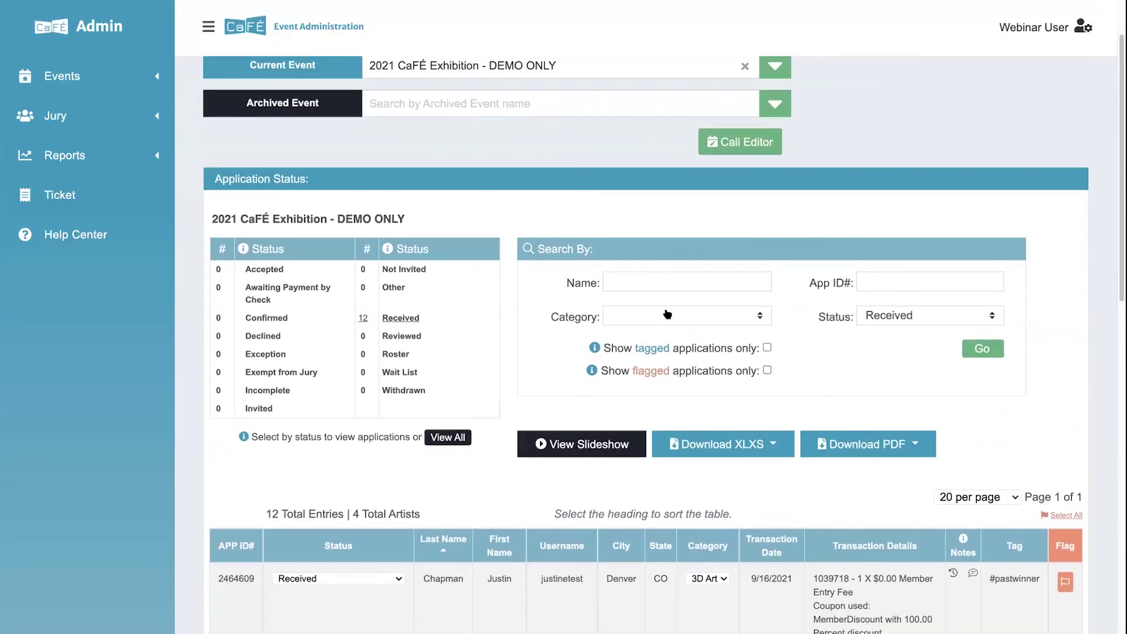
{"action": "scroll", "coordinate": [666, 311], "scroll_direction": "down", "scroll_amount": 2}
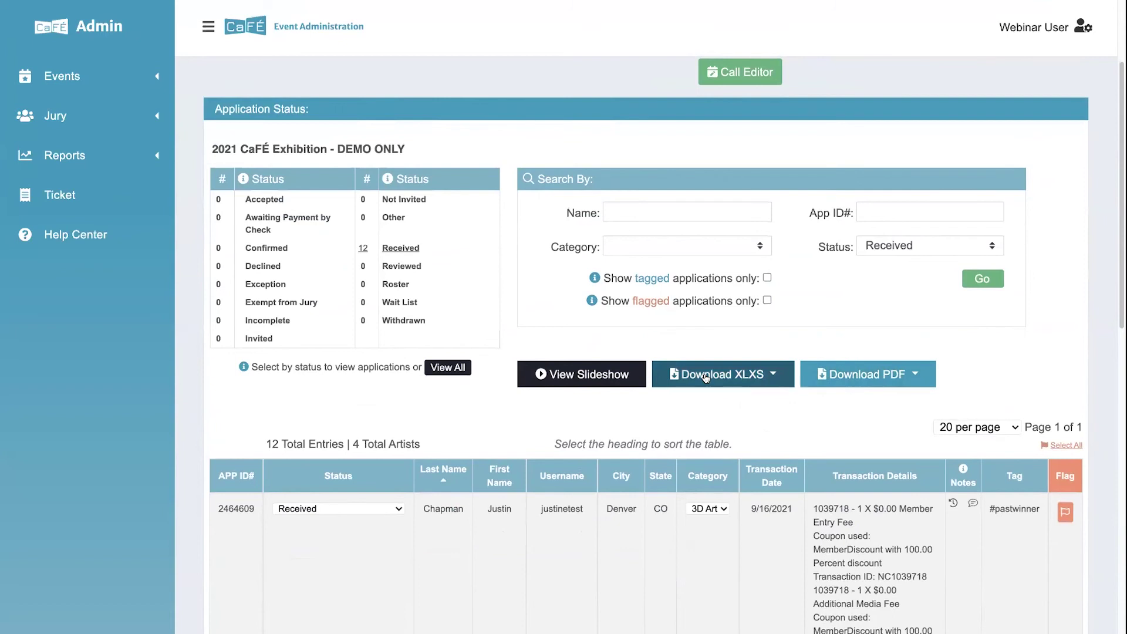
{"action": "scroll", "coordinate": [706, 377], "scroll_direction": "down", "scroll_amount": 1}
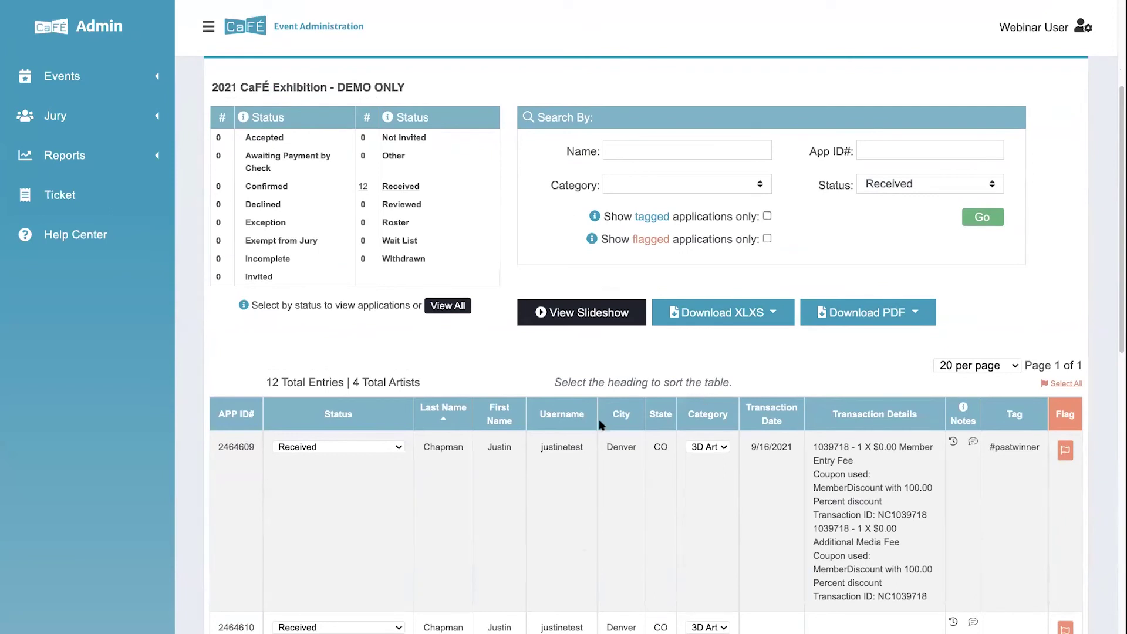
{"action": "left_click", "coordinate": [695, 417]}
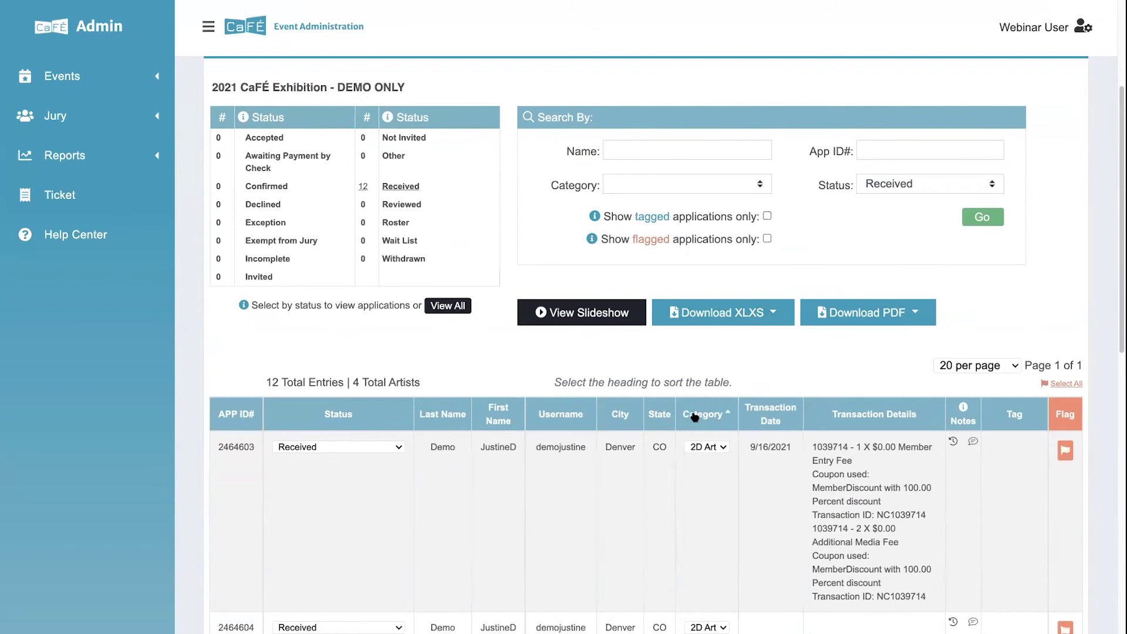
{"action": "scroll", "coordinate": [696, 425], "scroll_direction": "down", "scroll_amount": 2}
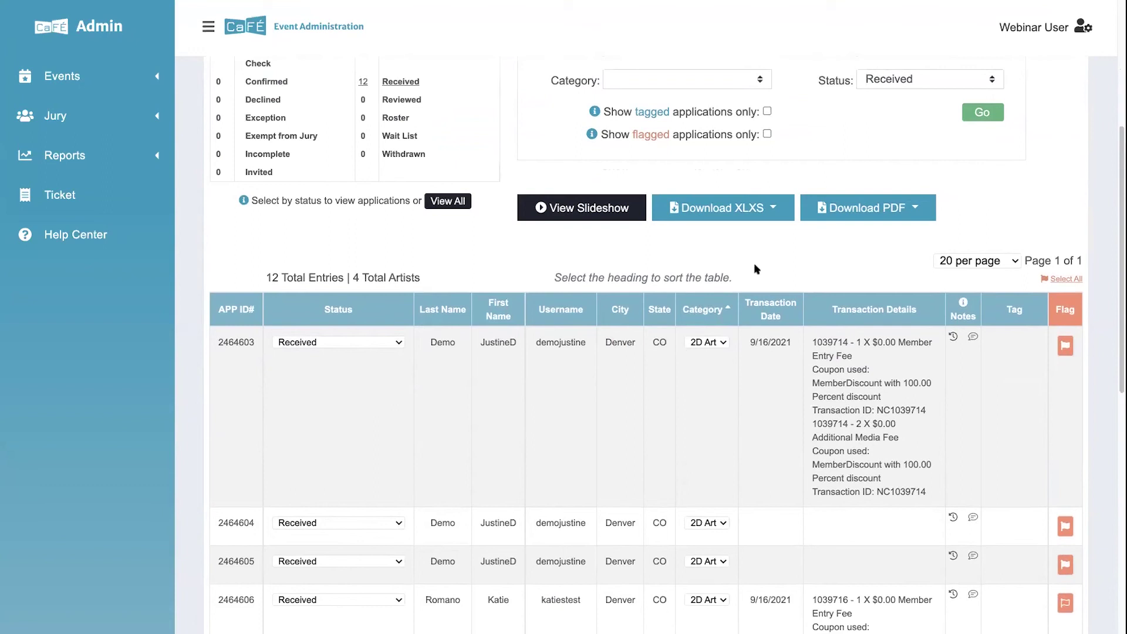
{"action": "left_click", "coordinate": [867, 221]}
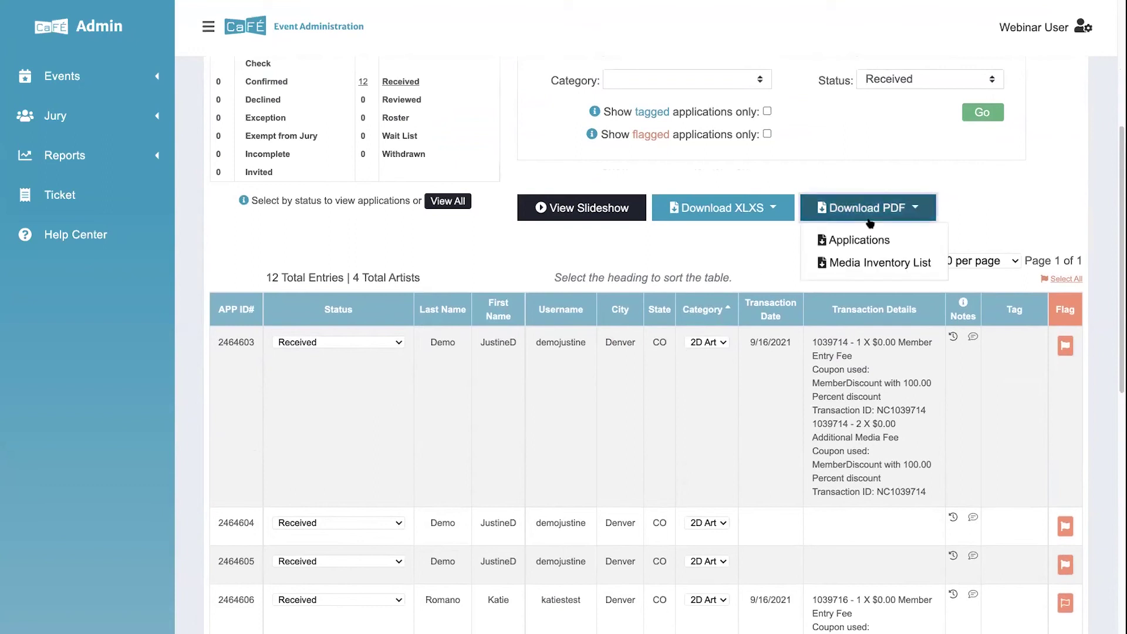
Step: Download the media inventory list as a PDF, then open the Income Breakdown report from Reports
{"action": "left_click", "coordinate": [870, 266]}
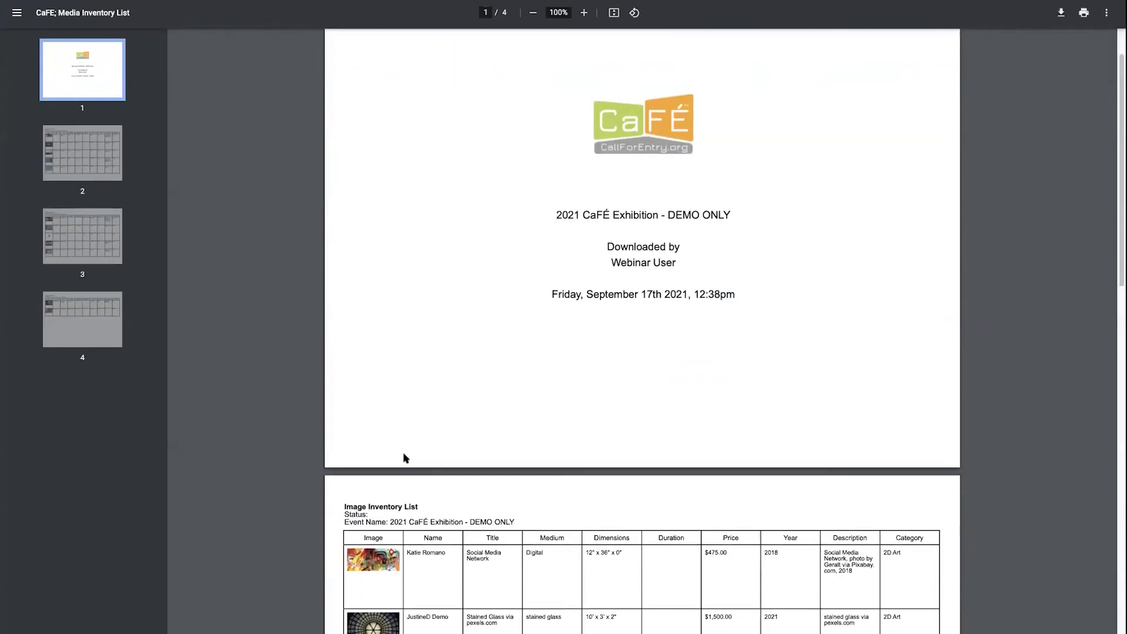
{"action": "scroll", "coordinate": [403, 455], "scroll_direction": "down", "scroll_amount": 4}
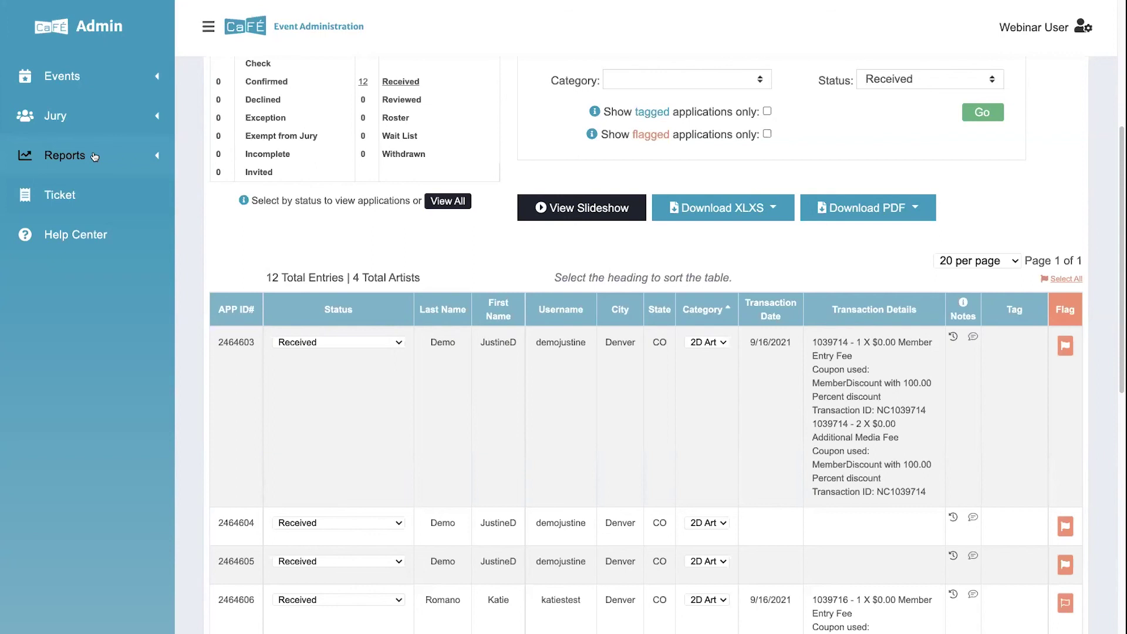
{"action": "left_click", "coordinate": [94, 157]}
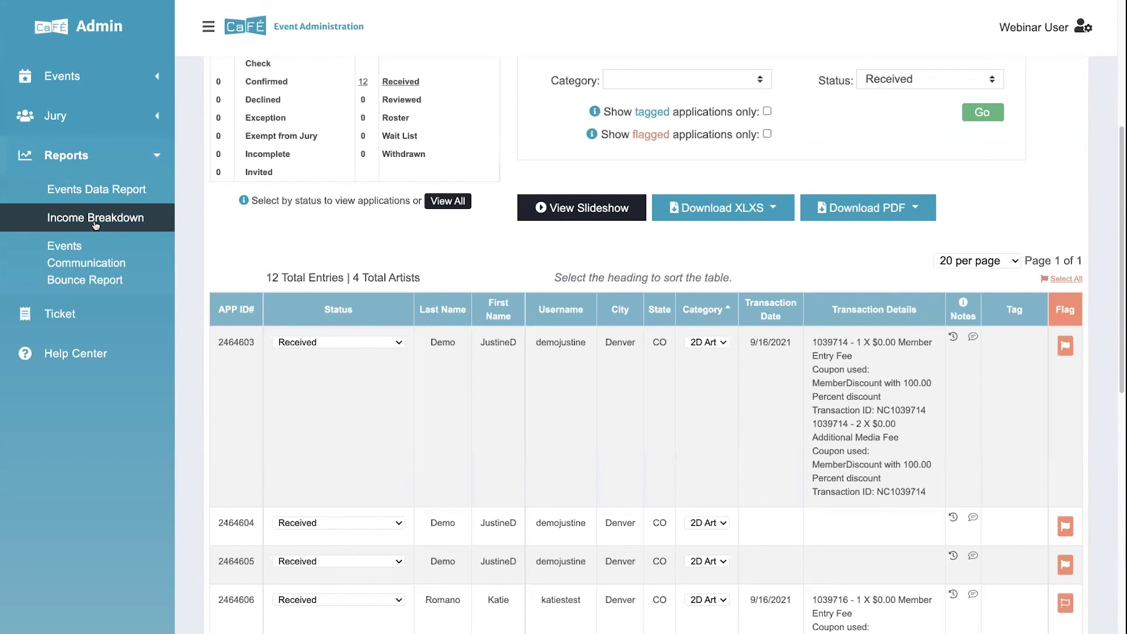
{"action": "left_click", "coordinate": [94, 222]}
{"action": "left_click", "coordinate": [208, 27]}
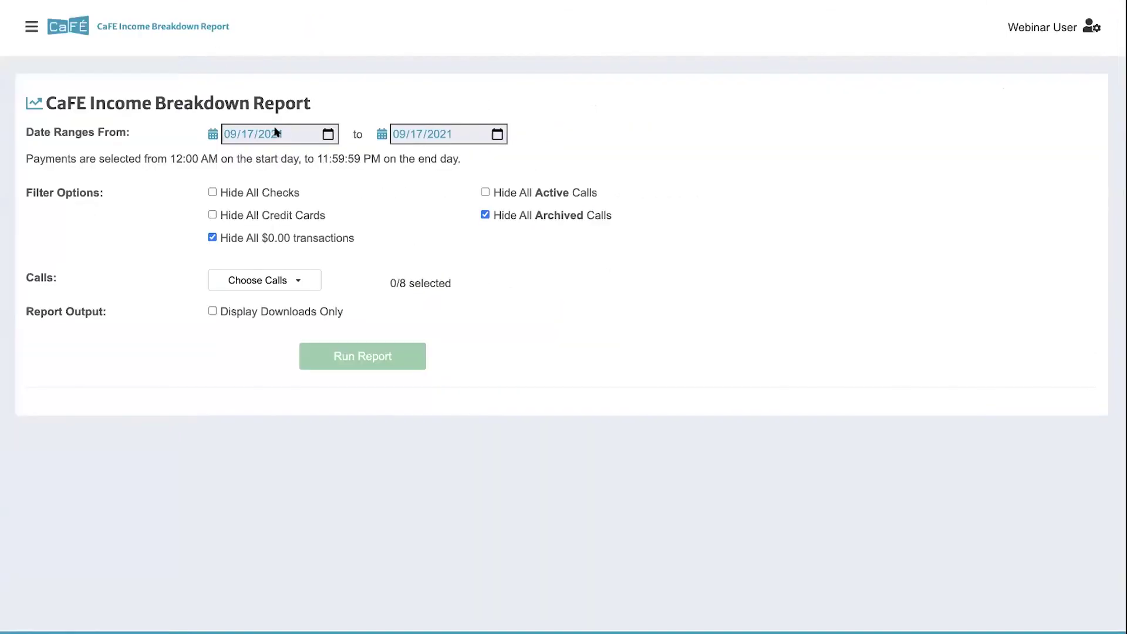
Step: Set the From date to 09/01/2021 and include $0.00 transactions
{"action": "left_click", "coordinate": [234, 135]}
{"action": "left_click", "coordinate": [246, 135]}
{"action": "type", "text": "01"}
{"action": "left_click", "coordinate": [298, 153]}
{"action": "left_click", "coordinate": [212, 238]}
Step: Select the 2021 CaFÉ Exhibition - DEMO ONLY call and run the report with on-screen results
{"action": "left_click", "coordinate": [229, 281]}
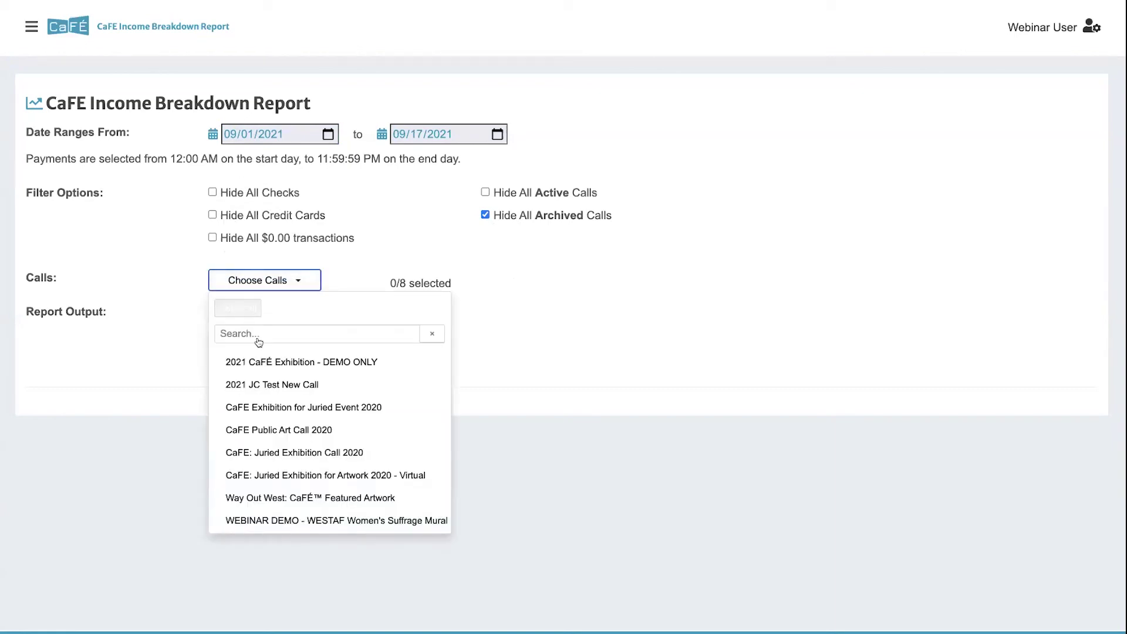
{"action": "left_click", "coordinate": [271, 368]}
{"action": "left_click", "coordinate": [150, 295]}
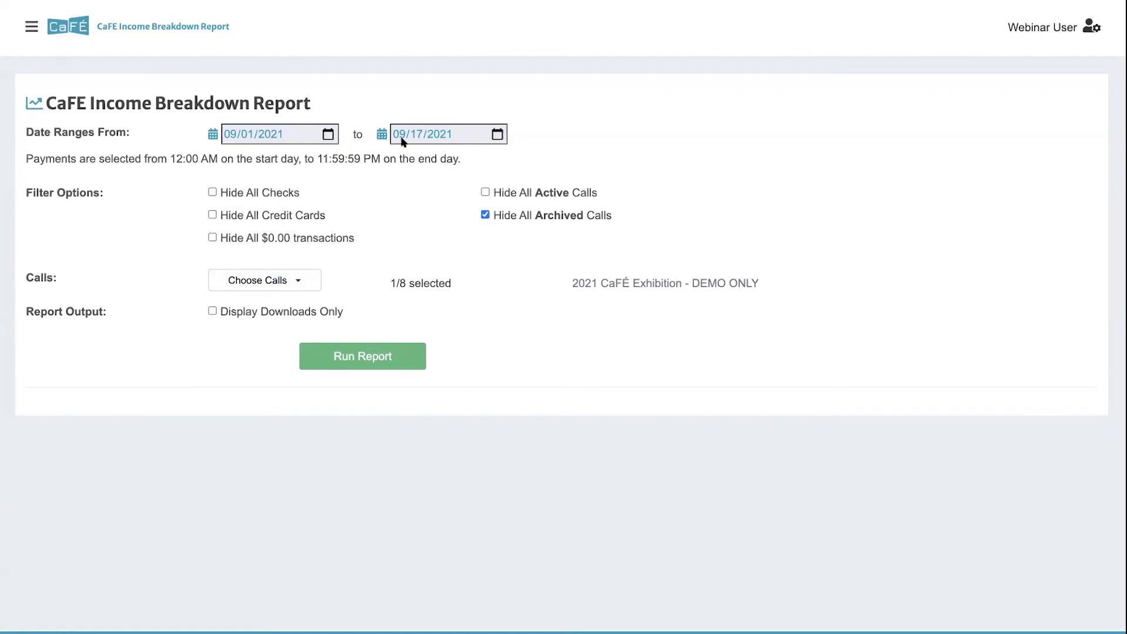
{"action": "left_click", "coordinate": [212, 312]}
{"action": "left_click", "coordinate": [345, 358]}
{"action": "left_click", "coordinate": [213, 312]}
{"action": "left_click", "coordinate": [385, 360]}
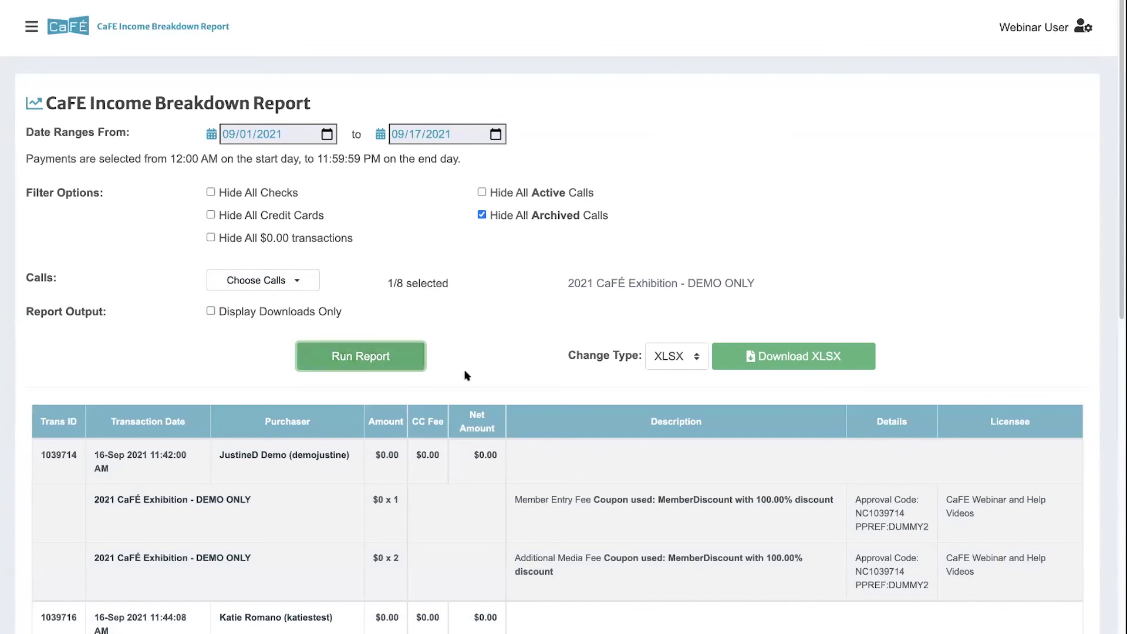
Step: Scroll to the transaction table and highlight the $0 x 2 quantity on the second row
{"action": "scroll", "coordinate": [464, 374], "scroll_direction": "down", "scroll_amount": 1}
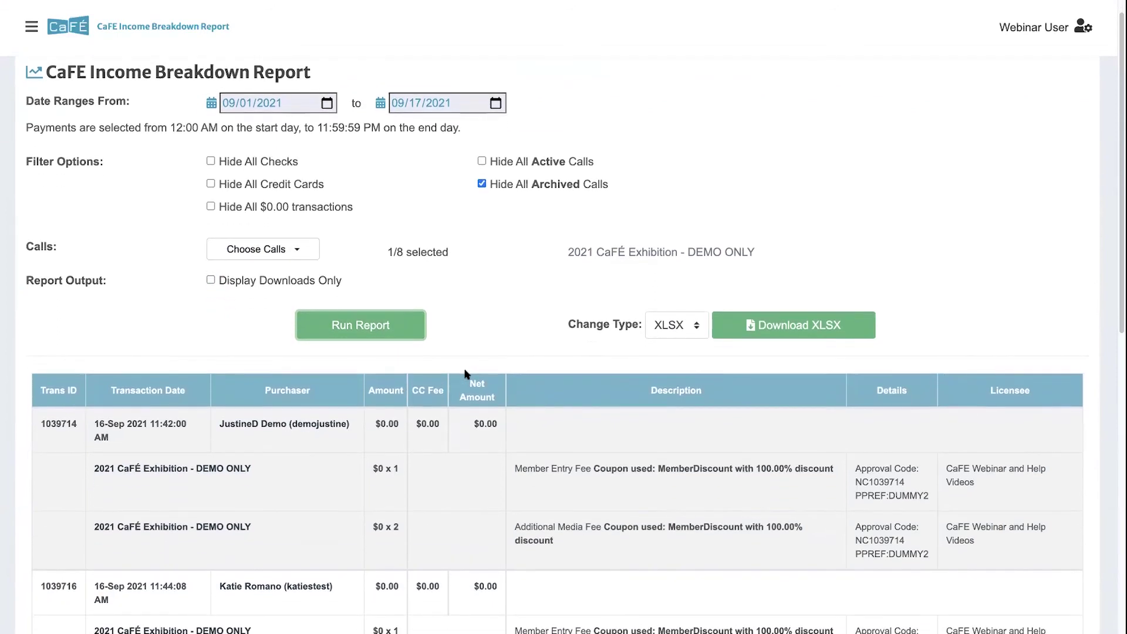
{"action": "scroll", "coordinate": [460, 370], "scroll_direction": "down", "scroll_amount": 1}
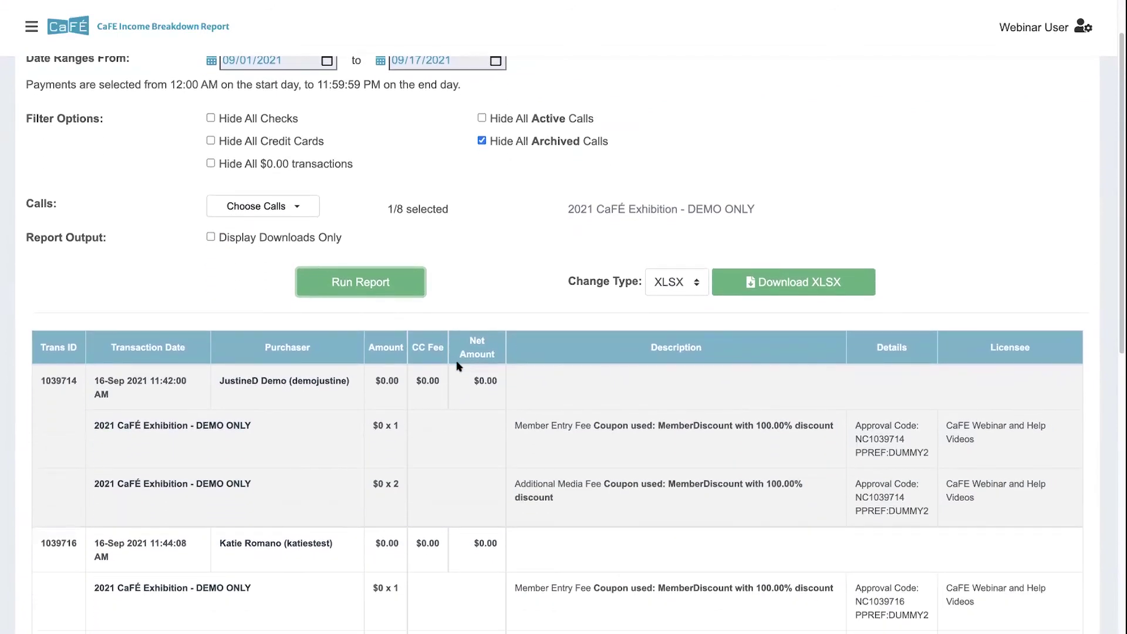
{"action": "scroll", "coordinate": [459, 365], "scroll_direction": "down", "scroll_amount": 2}
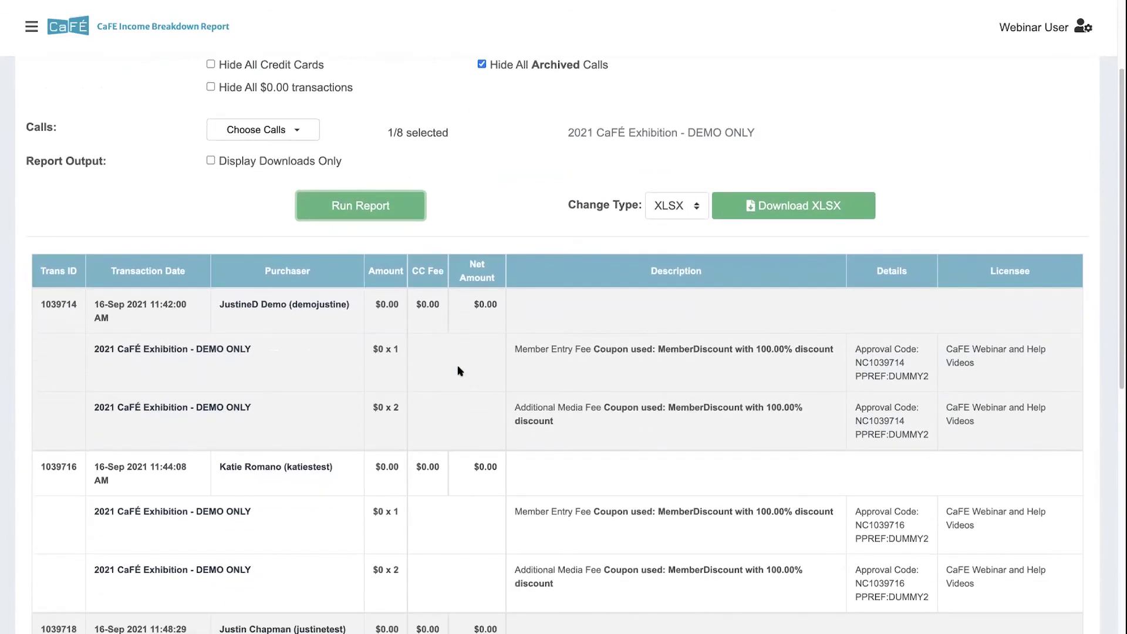
{"action": "left_click", "coordinate": [253, 410]}
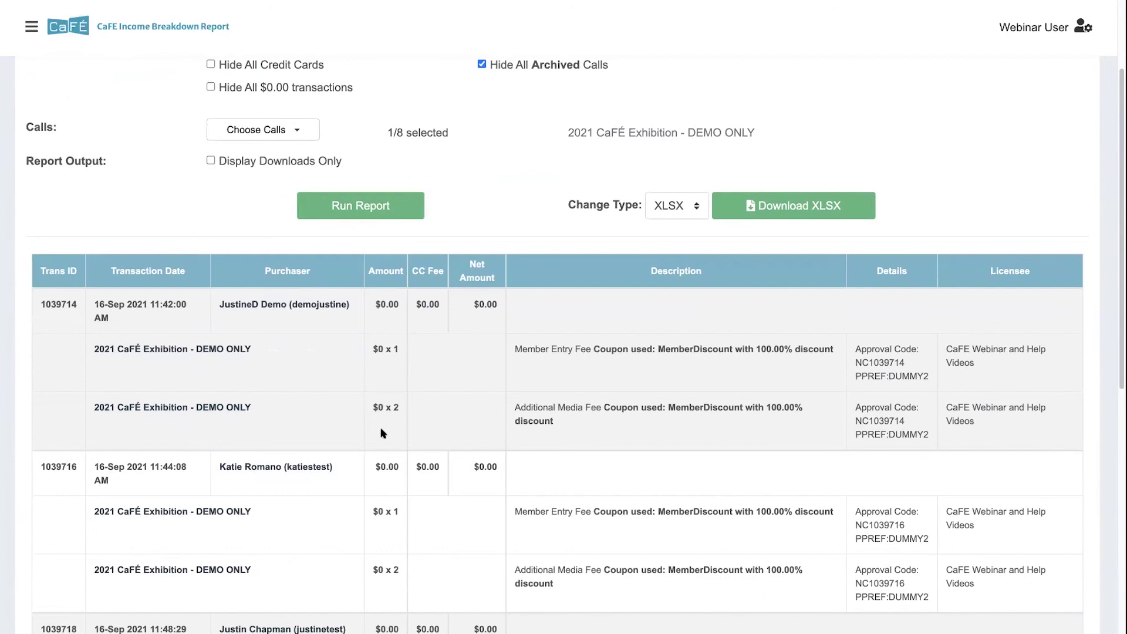
{"action": "left_click_drag", "start_coordinate": [391, 407], "coordinate": [413, 409]}
Step: Review the totals, highlighting the period's $0.00 Net Amount
{"action": "scroll", "coordinate": [496, 330], "scroll_direction": "down", "scroll_amount": 9}
{"action": "scroll", "coordinate": [196, 461], "scroll_direction": "down", "scroll_amount": 1}
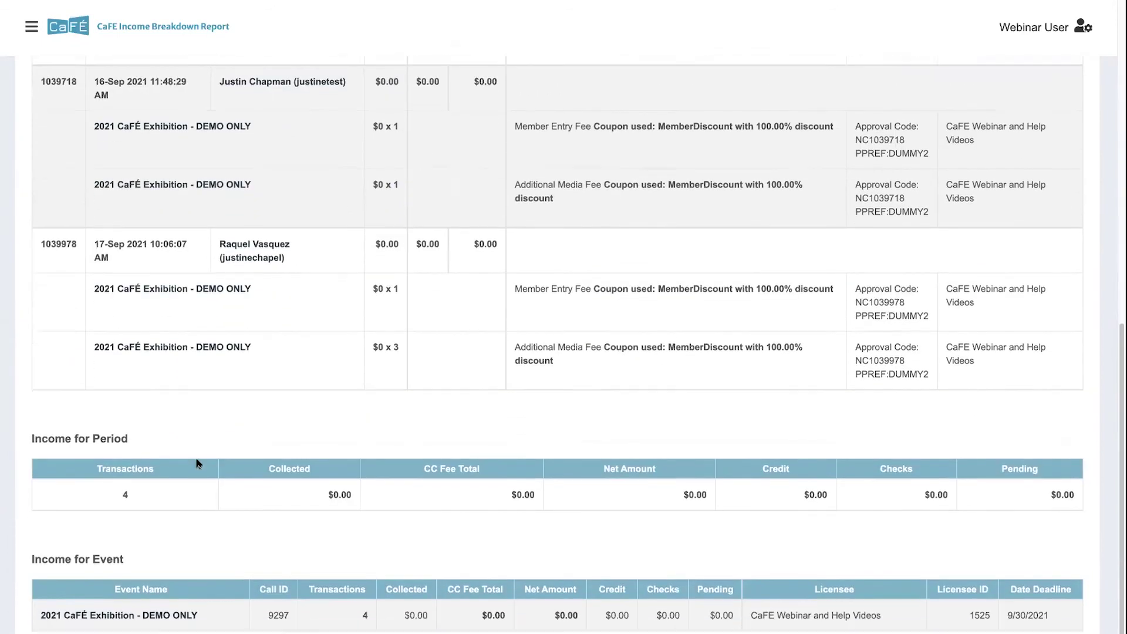
{"action": "scroll", "coordinate": [179, 535], "scroll_direction": "down", "scroll_amount": 1}
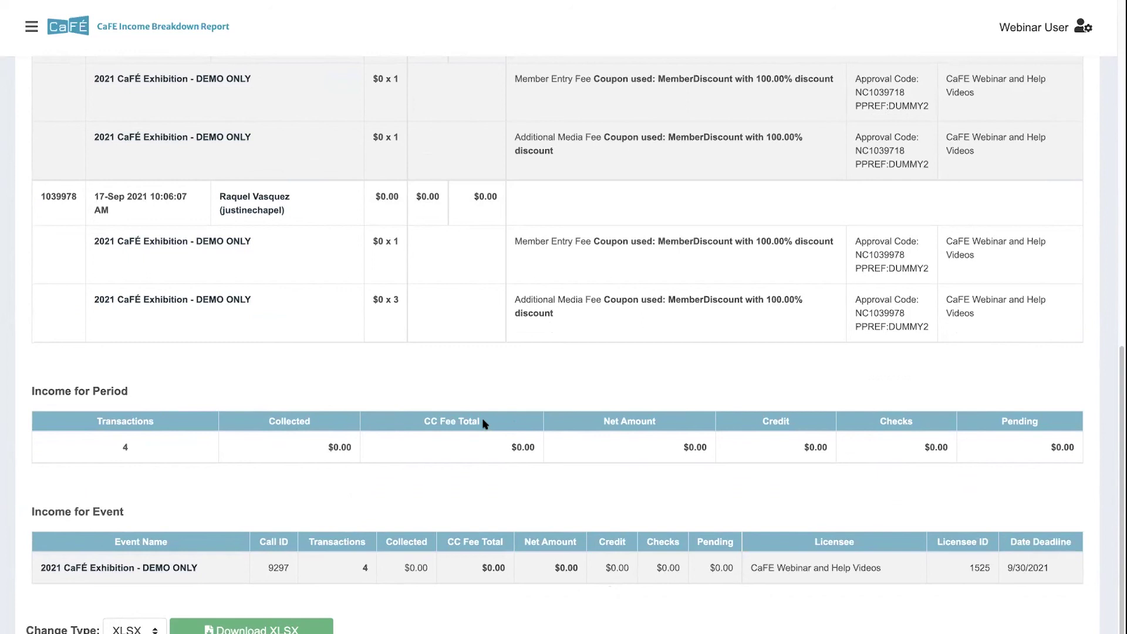
{"action": "double_click", "coordinate": [701, 447]}
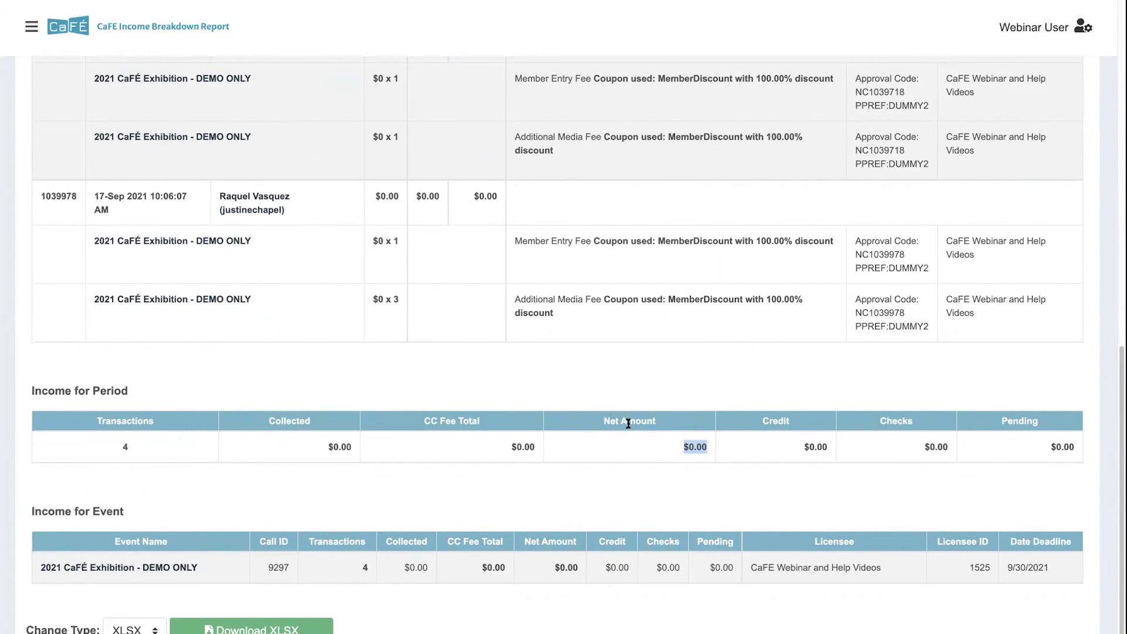
{"action": "scroll", "coordinate": [645, 430], "scroll_direction": "down", "scroll_amount": 1}
{"action": "scroll", "coordinate": [643, 425], "scroll_direction": "down", "scroll_amount": 1}
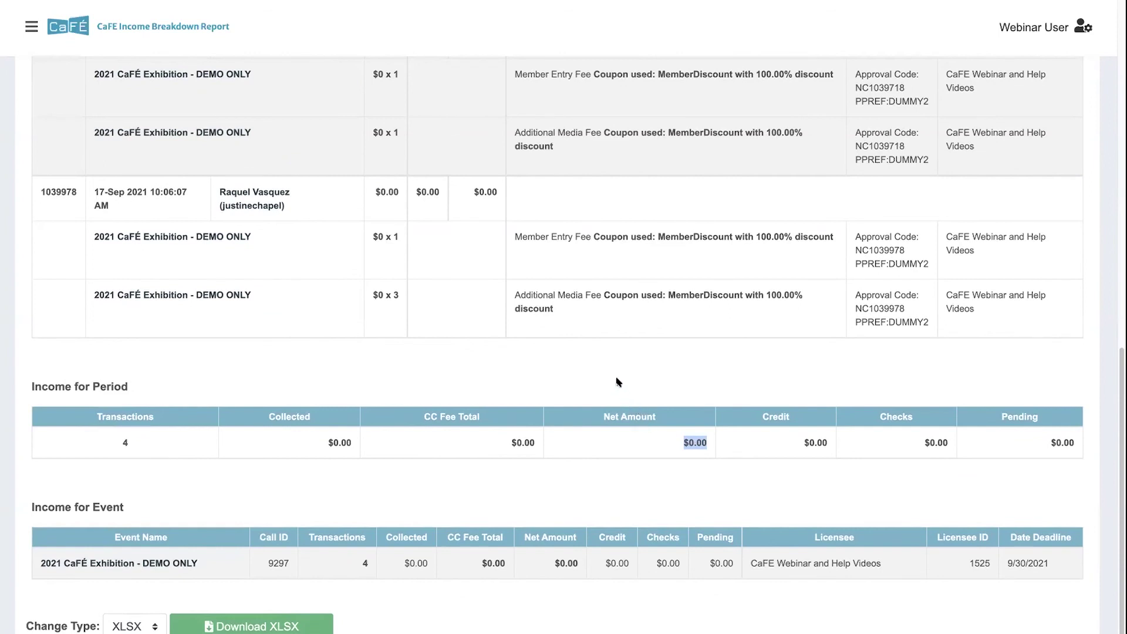
{"action": "scroll", "coordinate": [224, 276], "scroll_direction": "down", "scroll_amount": 1}
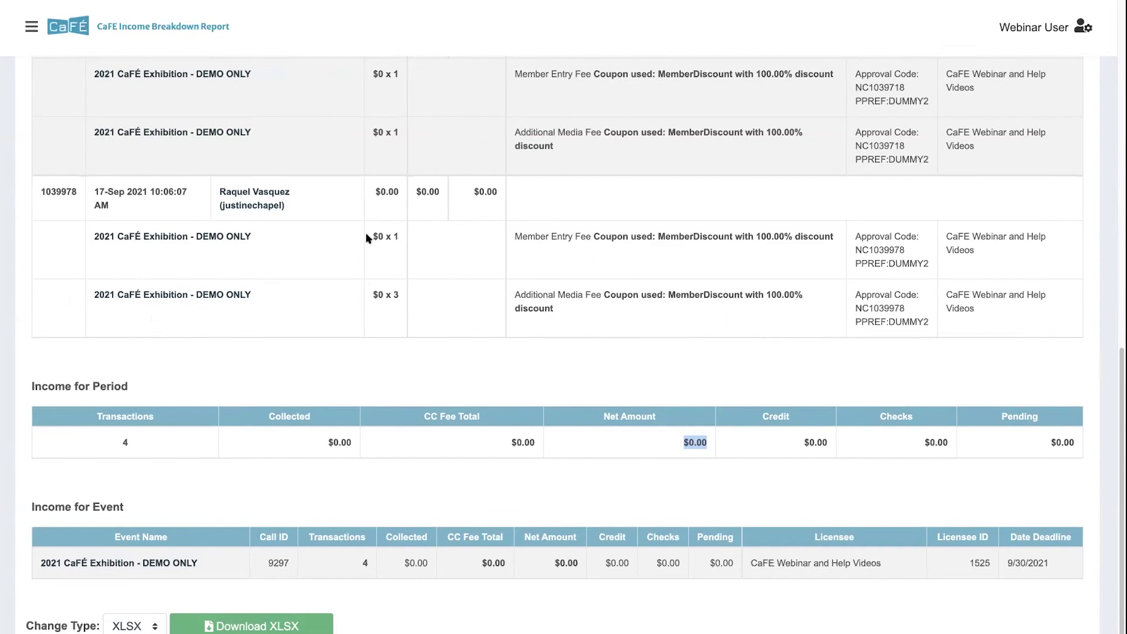
{"action": "scroll", "coordinate": [376, 240], "scroll_direction": "up", "scroll_amount": 1}
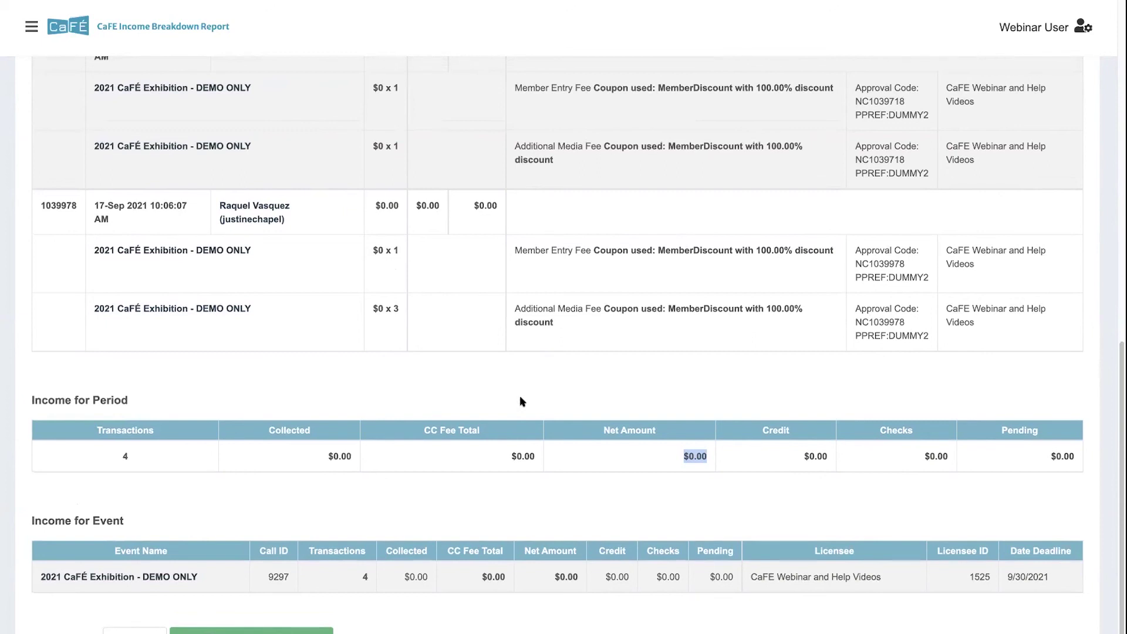
{"action": "scroll", "coordinate": [506, 395], "scroll_direction": "down", "scroll_amount": 1}
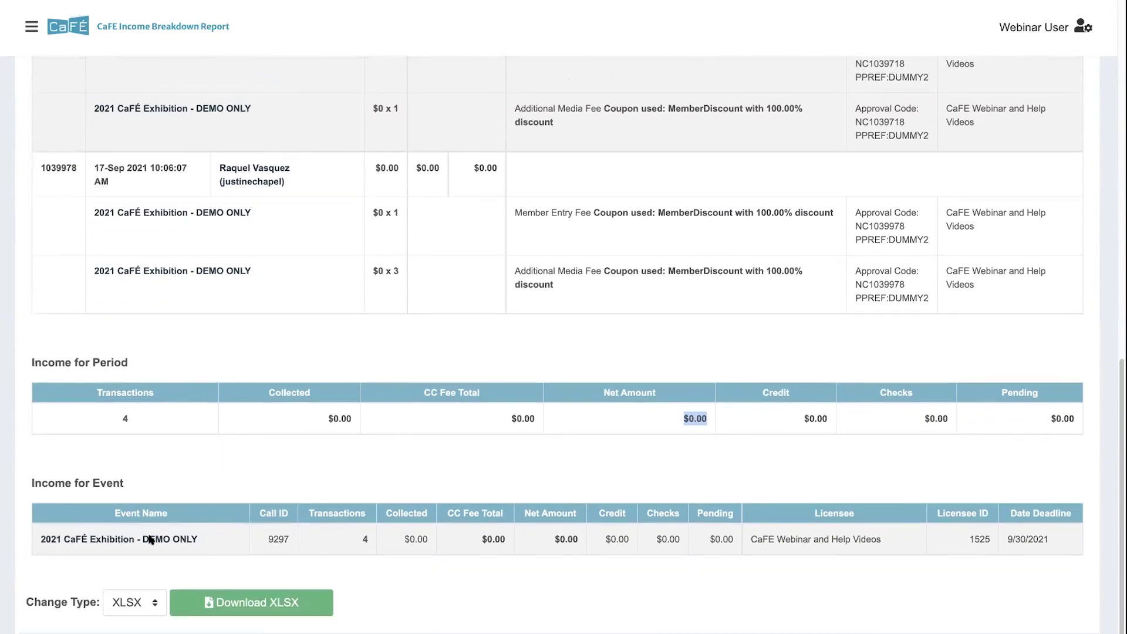
{"action": "left_click", "coordinate": [132, 604]}
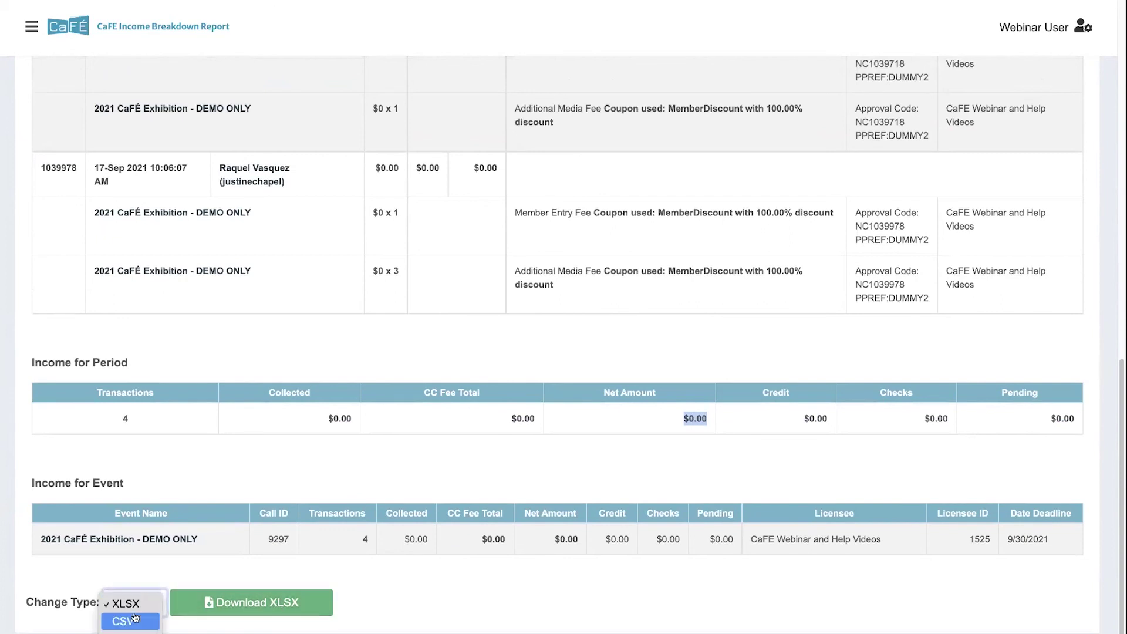
{"action": "left_click", "coordinate": [126, 604]}
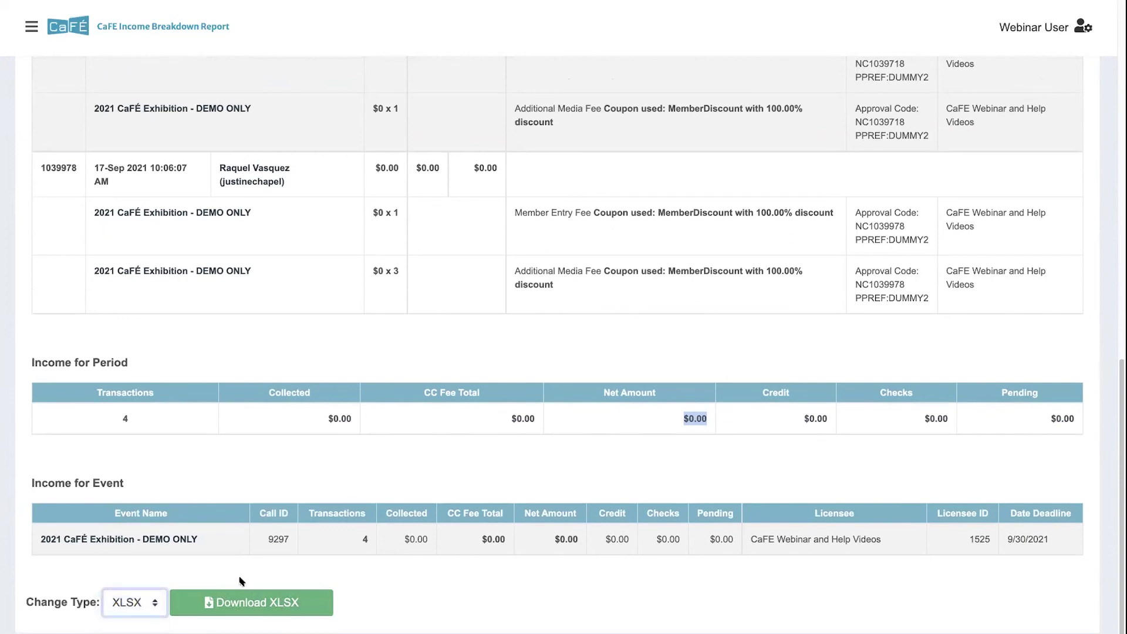
{"action": "scroll", "coordinate": [292, 399], "scroll_direction": "up", "scroll_amount": 3}
{"action": "scroll", "coordinate": [293, 400], "scroll_direction": "up", "scroll_amount": 9}
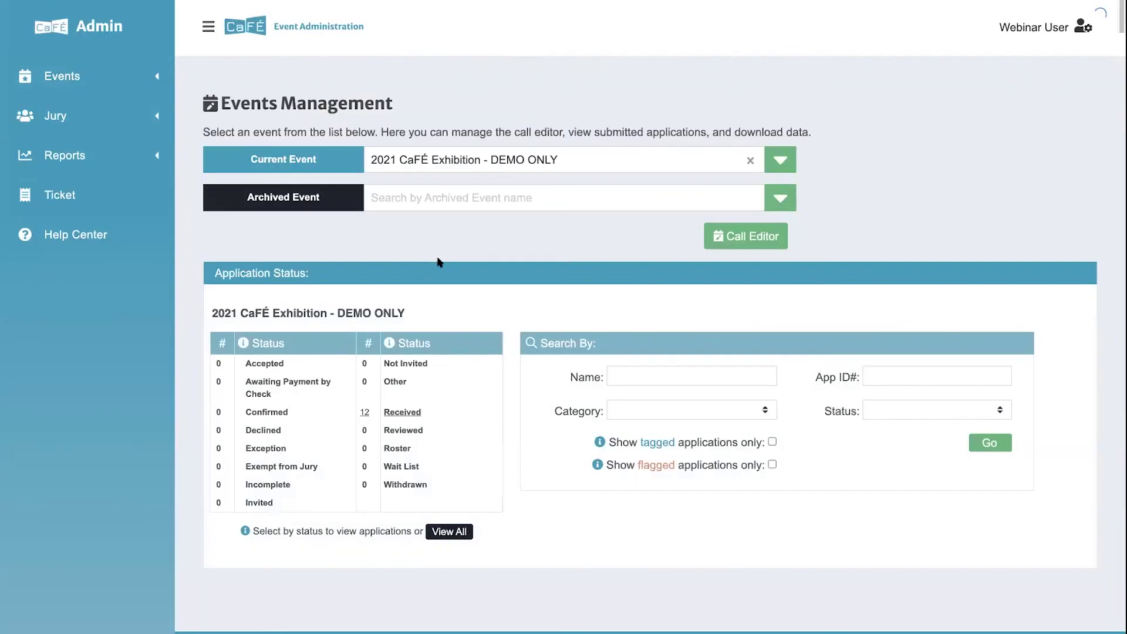
Step: Scroll down Events Management to the applications table showing 12 entries from 4 artists
{"action": "scroll", "coordinate": [455, 311], "scroll_direction": "down", "scroll_amount": 1}
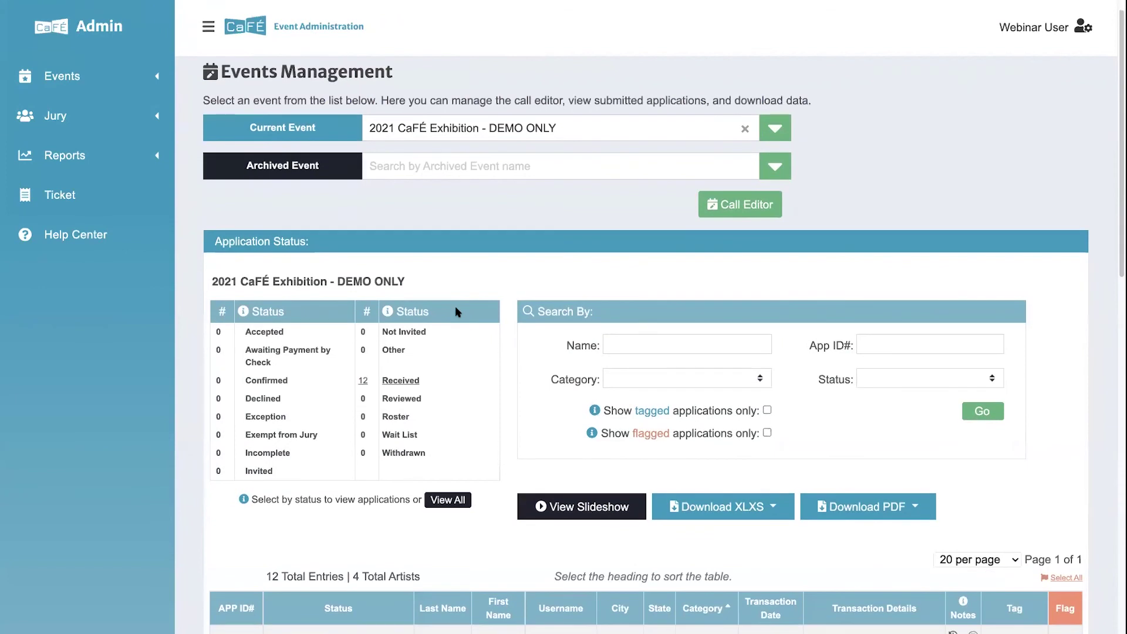